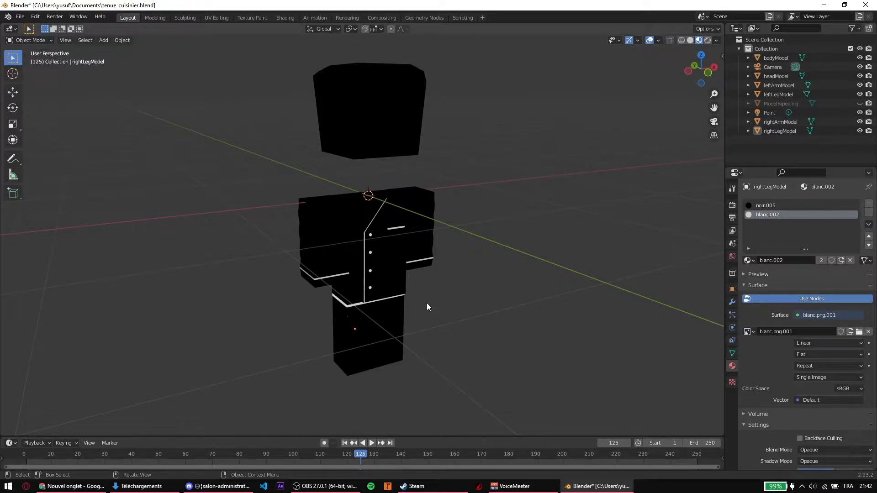
# Examine the outfit from several angles and check that the arms, body and legs are separate objects
pyautogui.moveTo(427, 302); pyautogui.dragTo(484, 344, button='middle')
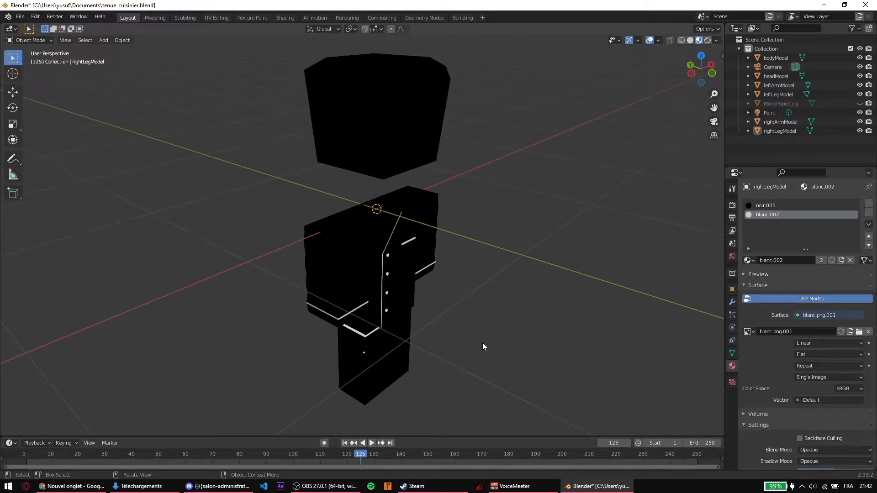
pyautogui.moveTo(492, 374); pyautogui.dragTo(478, 362, button='middle')
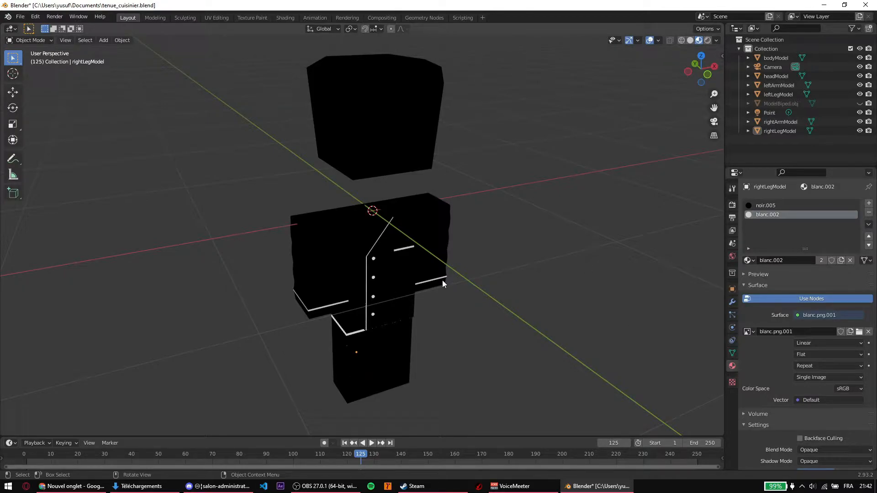
pyautogui.click(436, 243)
pyautogui.click(317, 268)
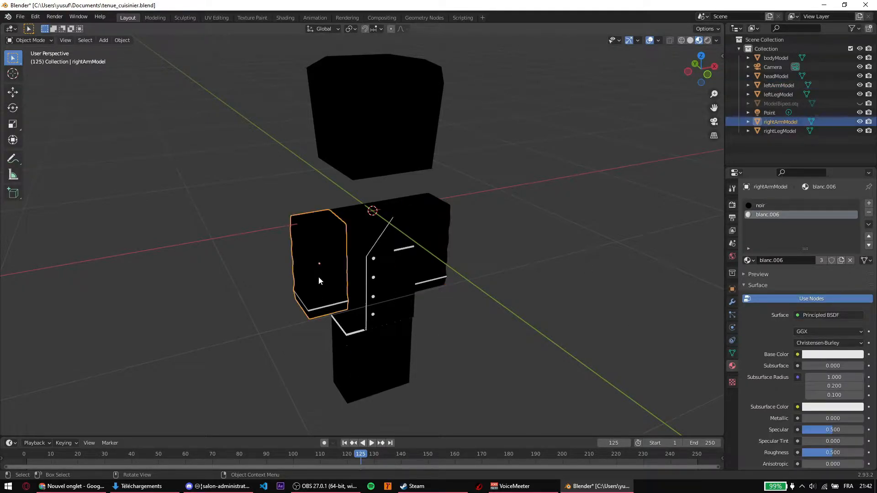
pyautogui.click(384, 259)
pyautogui.click(365, 362)
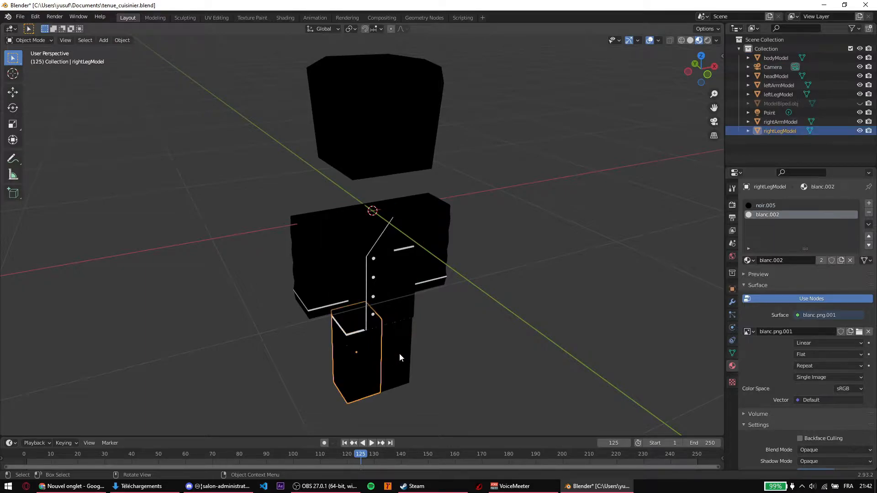
pyautogui.click(418, 346)
pyautogui.click(391, 348)
pyautogui.click(366, 358)
pyautogui.moveTo(336, 407); pyautogui.dragTo(472, 396)
pyautogui.click(491, 378)
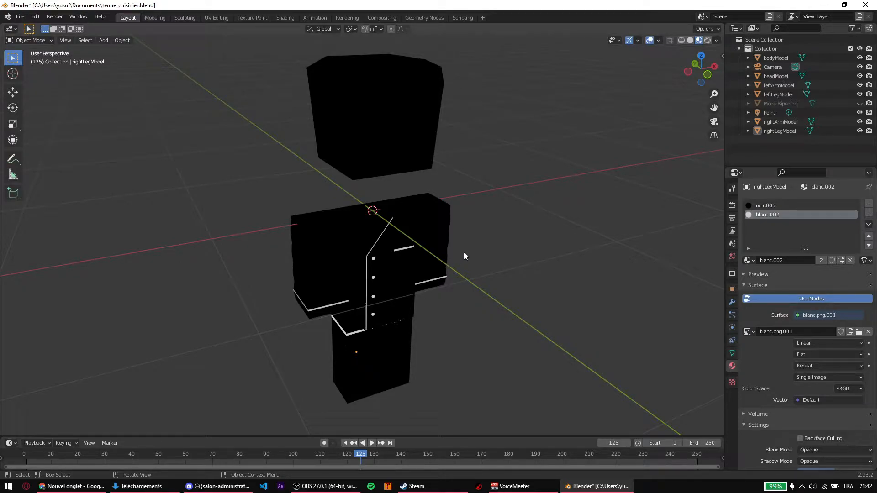
# Inspect the separate head object and its placement above the rest of the outfit
pyautogui.click(346, 70)
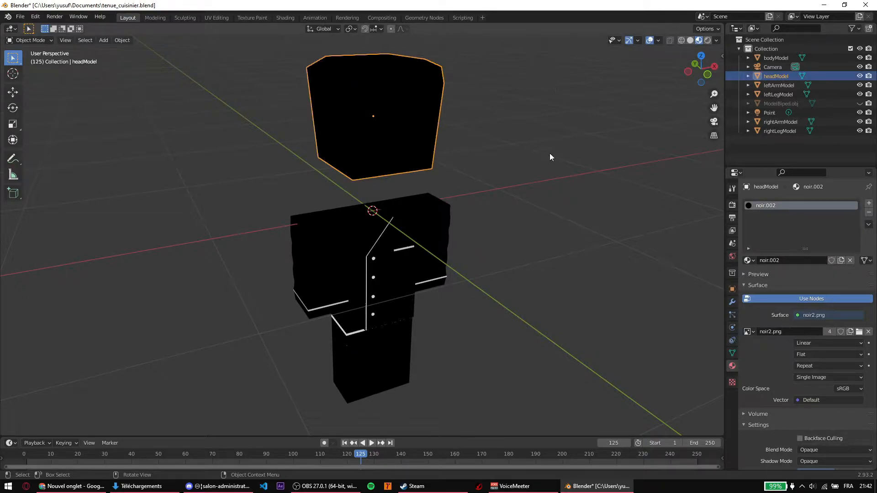
pyautogui.click(269, 76)
pyautogui.click(300, 79)
pyautogui.click(270, 131)
pyautogui.moveTo(269, 131); pyautogui.dragTo(311, 209, button='middle')
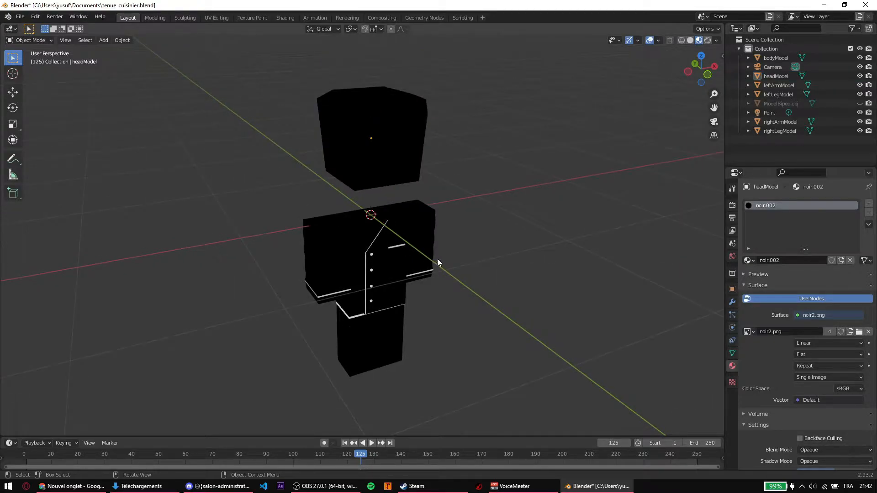
pyautogui.keyDown('shift'); pyautogui.moveTo(437, 258); pyautogui.dragTo(463, 291, button='middle'); pyautogui.keyUp('shift')
pyautogui.scroll(1, 465, 291)
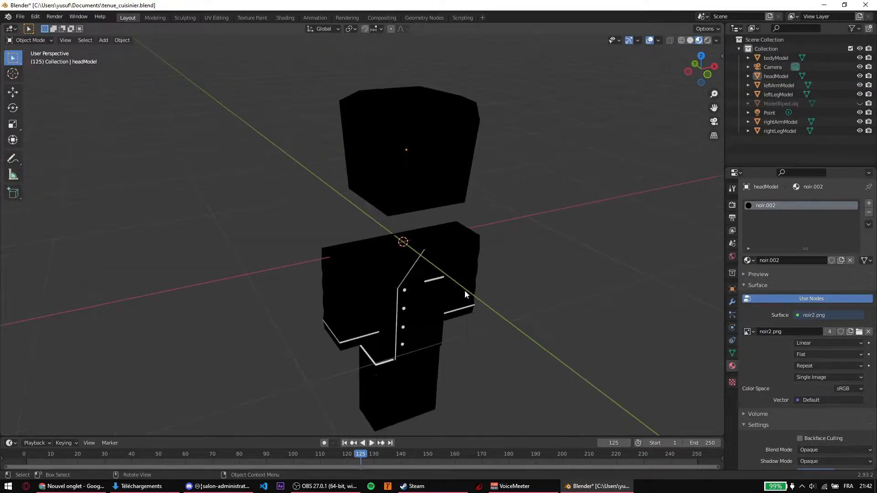
pyautogui.keyDown('shift'); pyautogui.moveTo(483, 337); pyautogui.dragTo(449, 290, button='middle'); pyautogui.keyUp('shift')
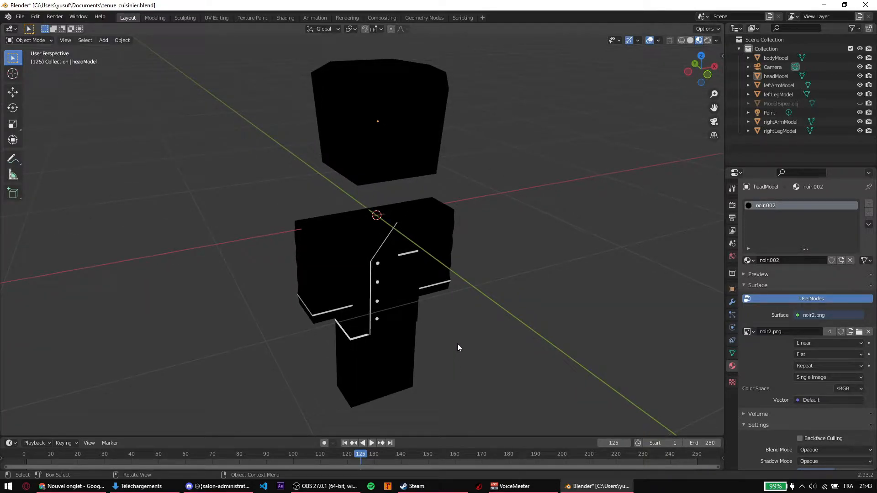
# Check the object names given to the outfit's head, left arm, right arm and body parts
pyautogui.click(410, 113)
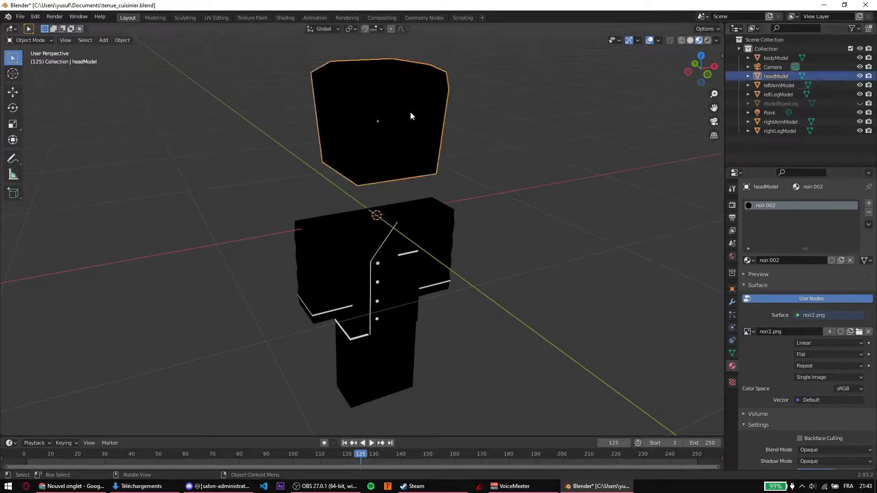
pyautogui.click(442, 235)
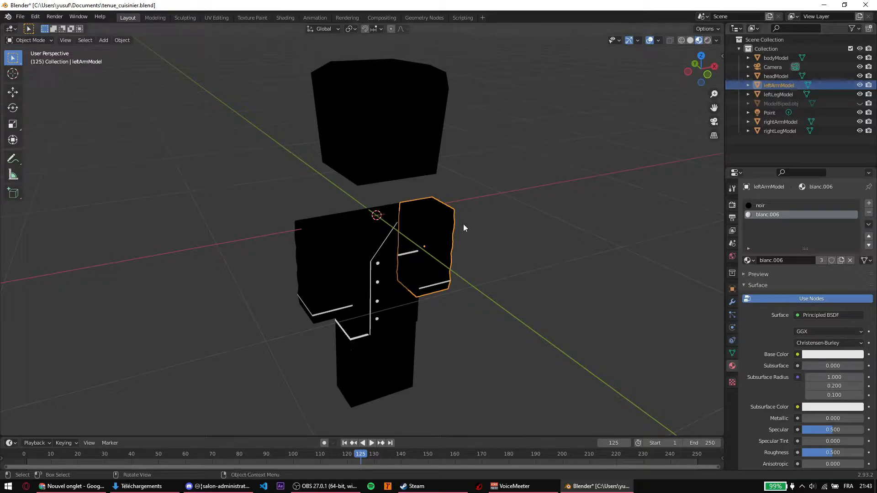
pyautogui.click(316, 268)
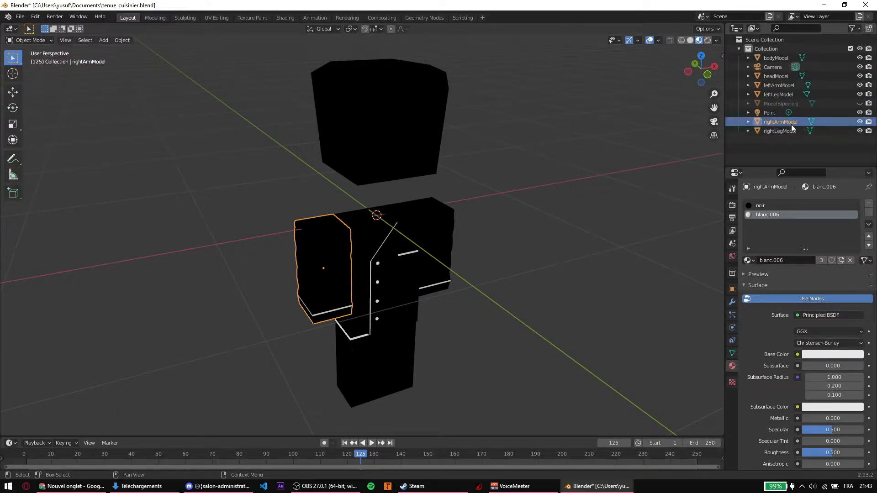
pyautogui.click(371, 114)
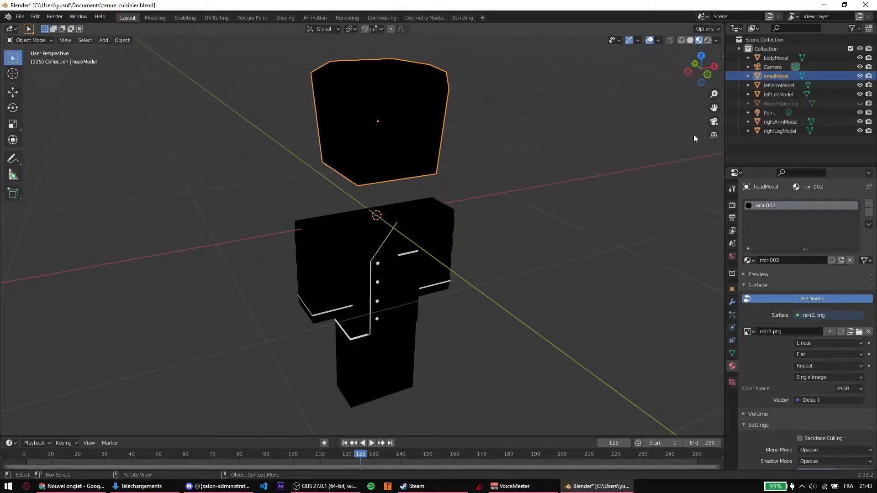
pyautogui.click(789, 58)
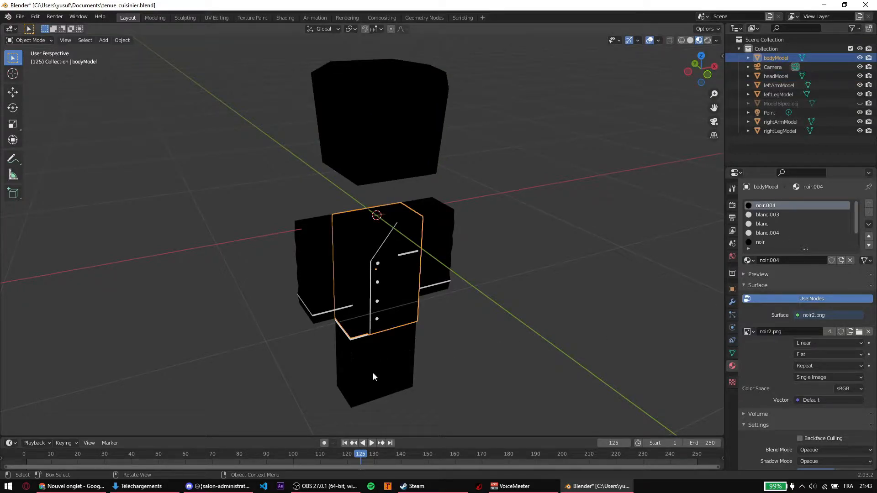
pyautogui.moveTo(449, 377); pyautogui.dragTo(312, 361)
pyautogui.click(306, 361)
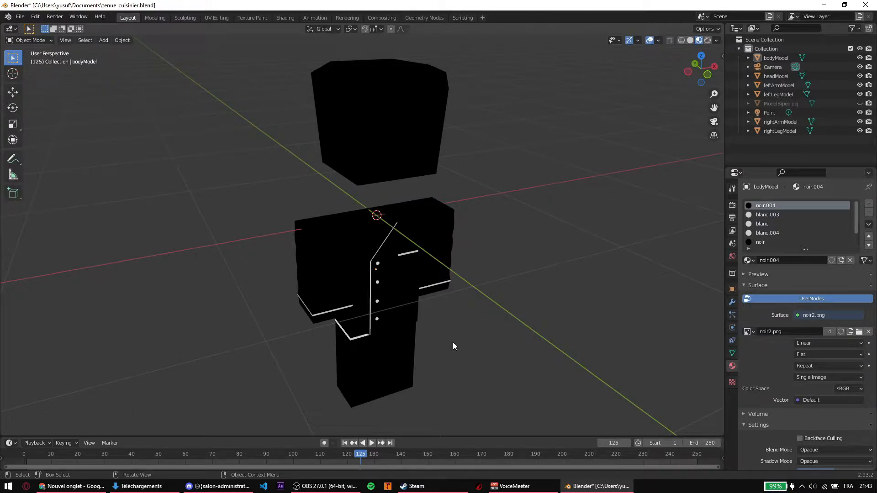
# Select all six outfit parts together, checking them against the ModelBiped.obj reference and leaving that reference hidden
pyautogui.moveTo(470, 385); pyautogui.dragTo(465, 366, button='middle')
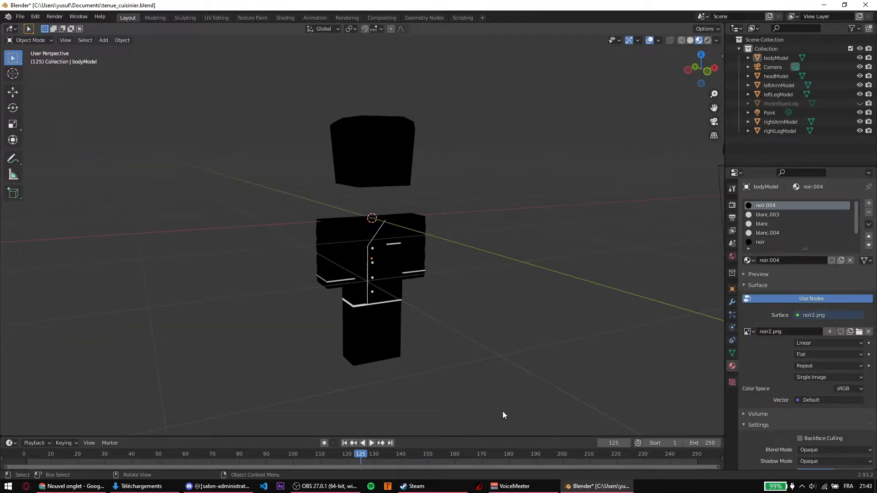
pyautogui.moveTo(456, 389); pyautogui.dragTo(266, 101)
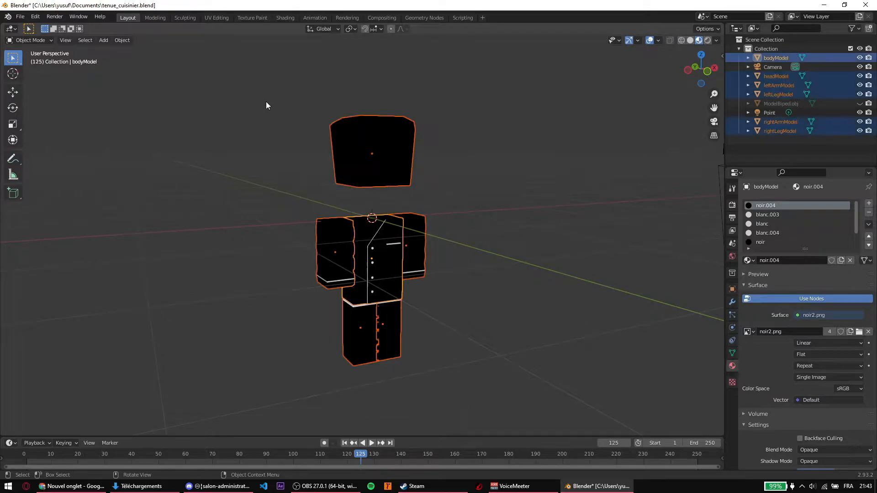
pyautogui.moveTo(495, 408); pyautogui.dragTo(220, 63)
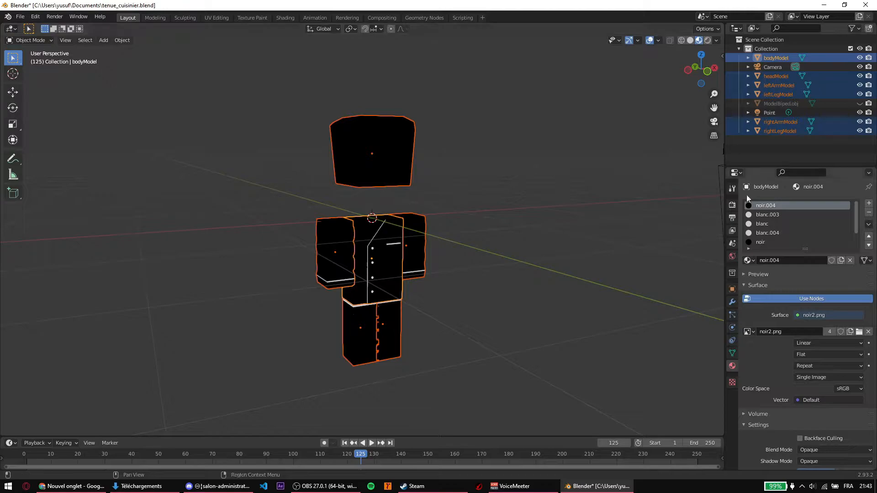
pyautogui.click(860, 104)
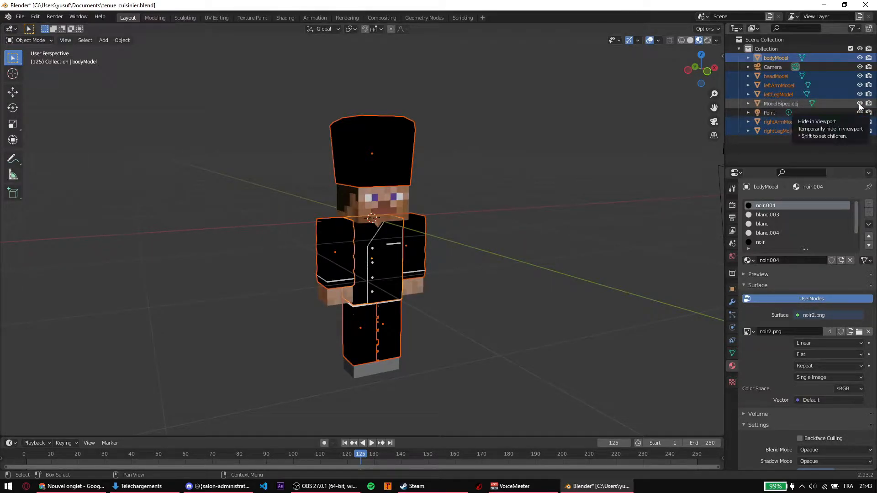
pyautogui.click(860, 104)
pyautogui.moveTo(495, 415); pyautogui.dragTo(234, 72)
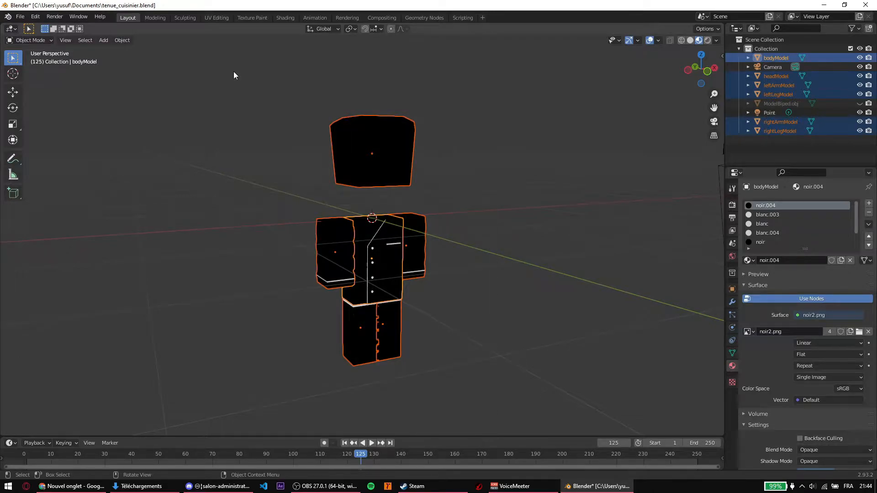
# Start a Wavefront (.obj) export of the selected parts and set its path mode to Copy
pyautogui.press('F4')
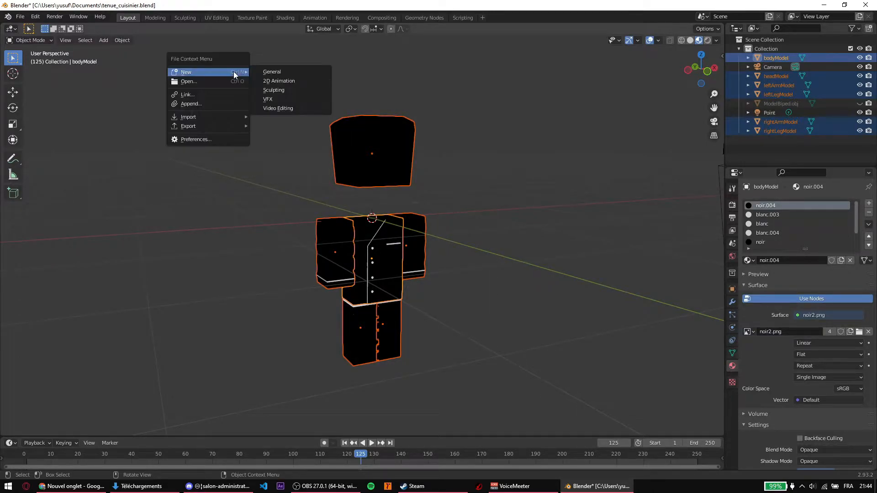
pyautogui.moveTo(212, 127)
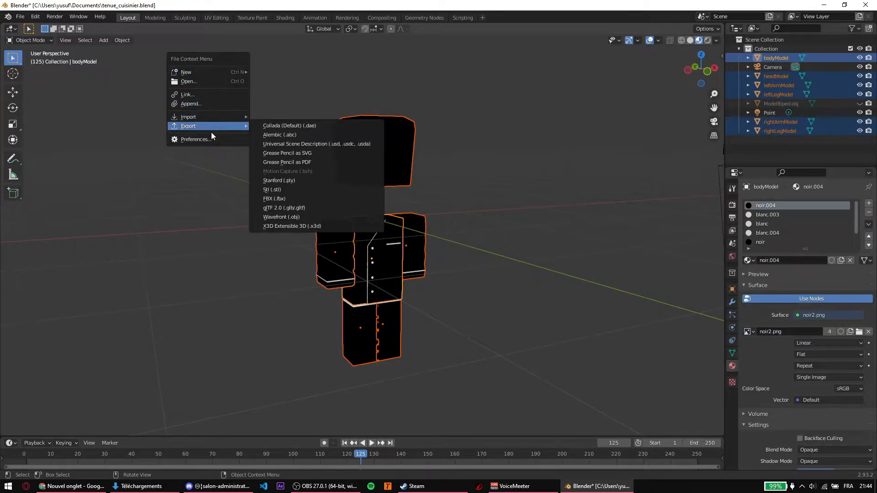
pyautogui.click(322, 216)
pyautogui.press('F4')
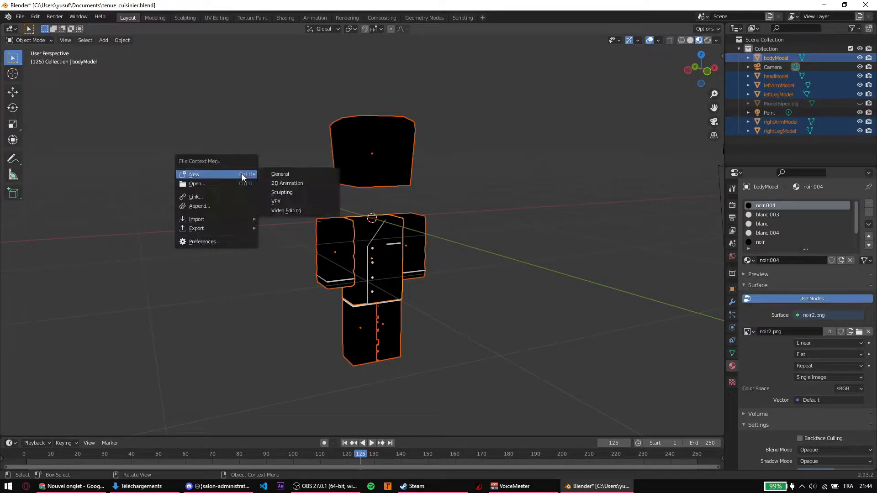
pyautogui.moveTo(222, 227)
pyautogui.click(327, 319)
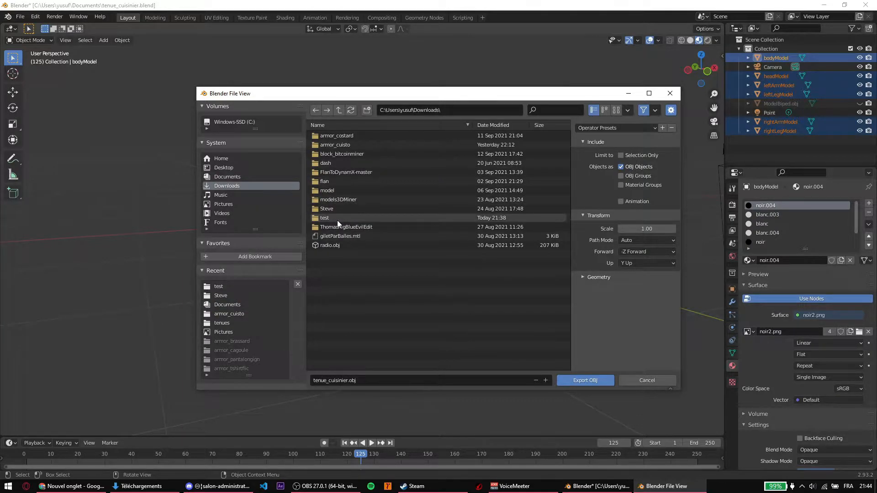
pyautogui.click(319, 220)
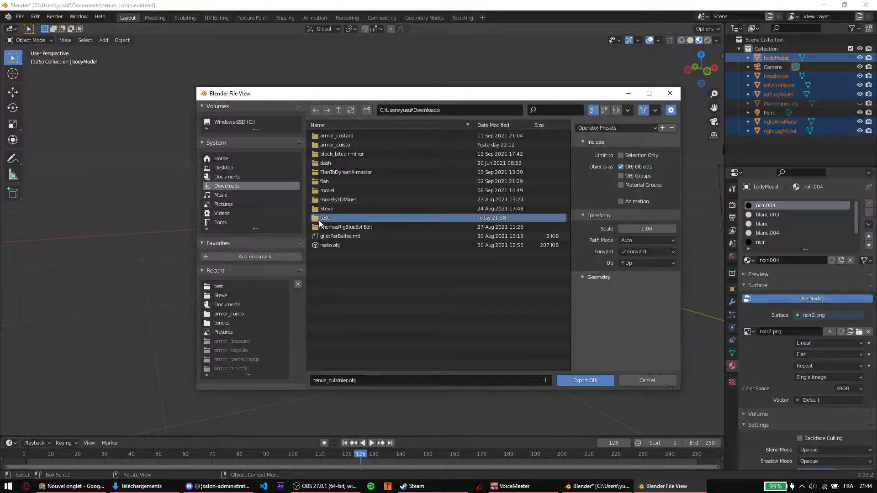
pyautogui.click(647, 241)
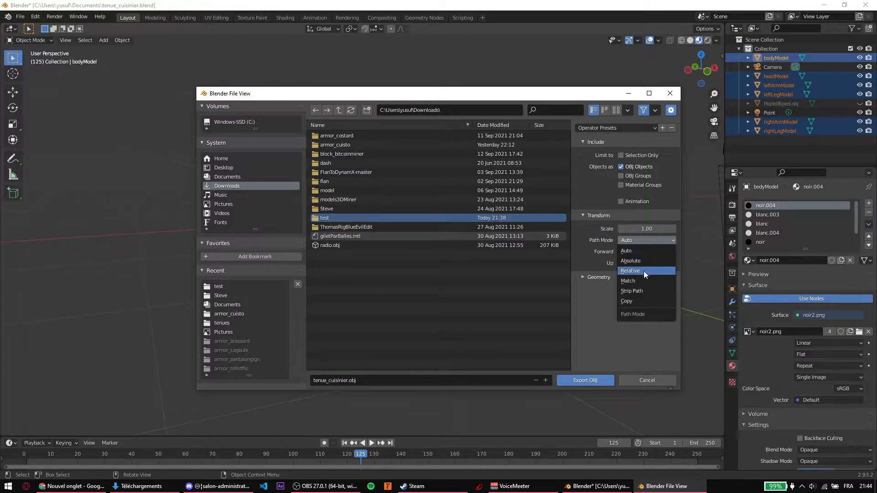
pyautogui.click(632, 301)
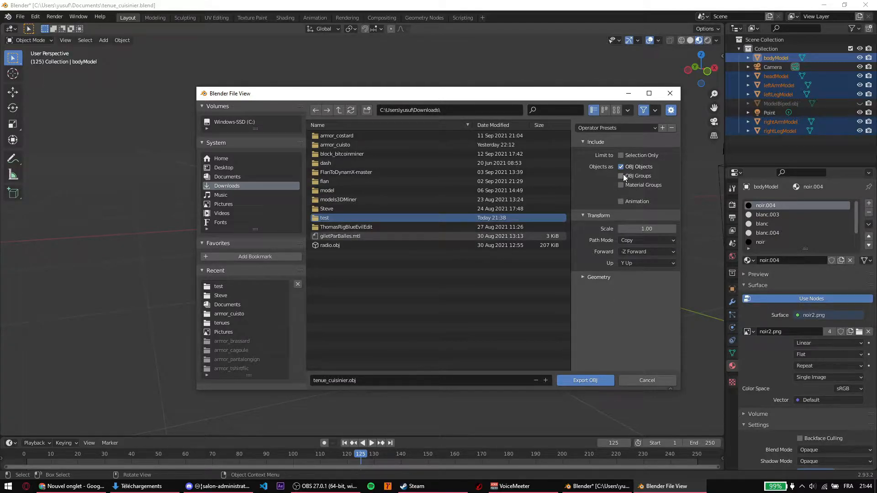
# Export only the selection as tenue_cuisinier.obj into the test folder in Downloads, with path mode Copy
pyautogui.doubleClick(410, 221)
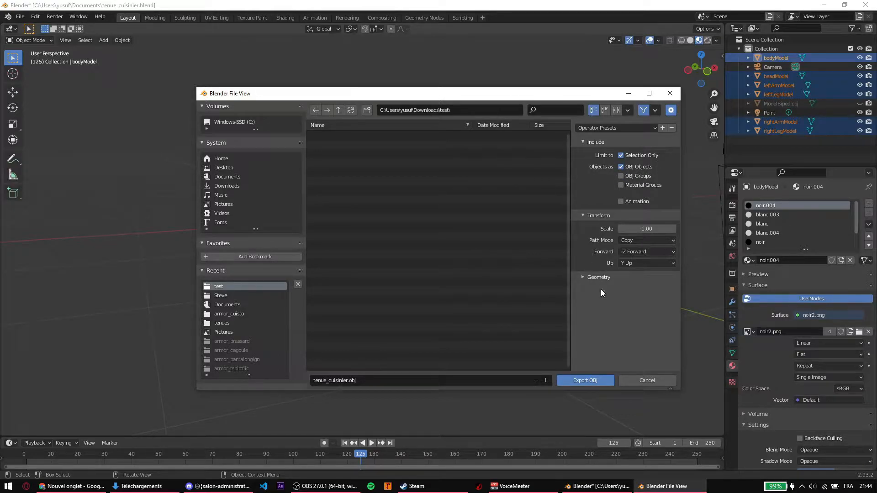
pyautogui.click(642, 240)
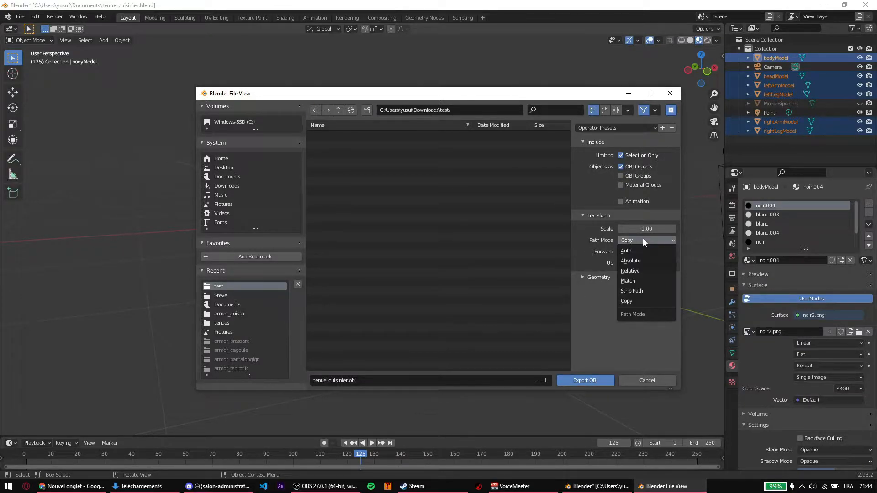
pyautogui.click(645, 300)
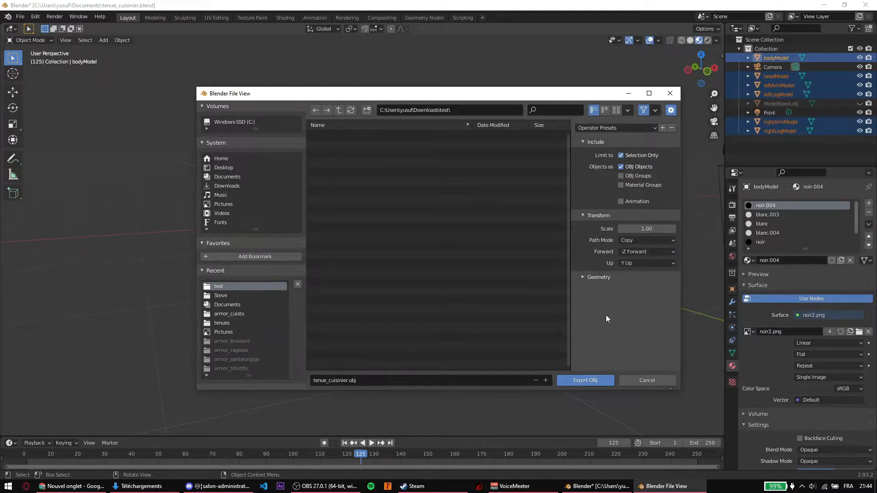
pyautogui.click(585, 382)
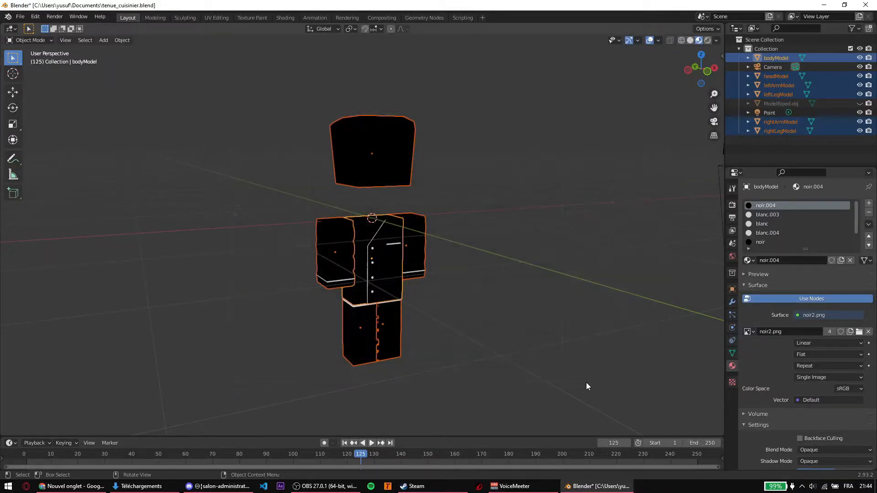
# Switch to File Explorer and open the test folder in Downloads to examine the exported tenue_cuisinier MTL and OBJ files
pyautogui.click(137, 486)
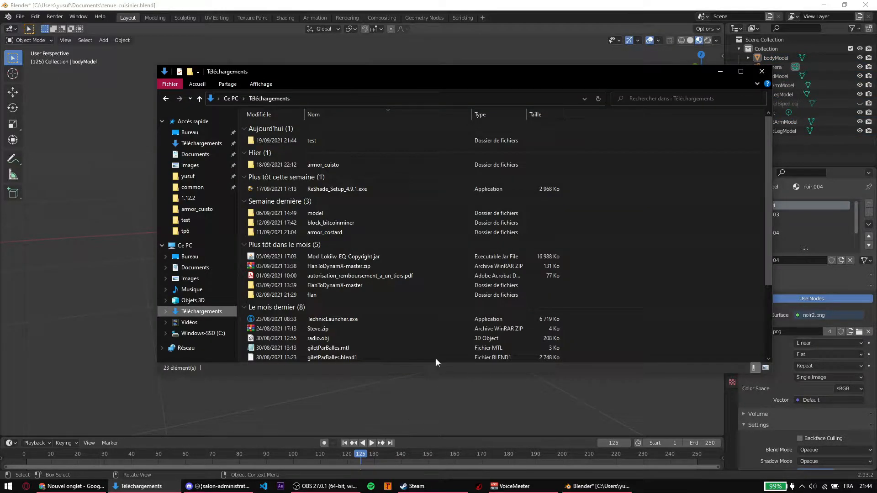
pyautogui.doubleClick(346, 140)
pyautogui.moveTo(446, 288); pyautogui.dragTo(272, 59)
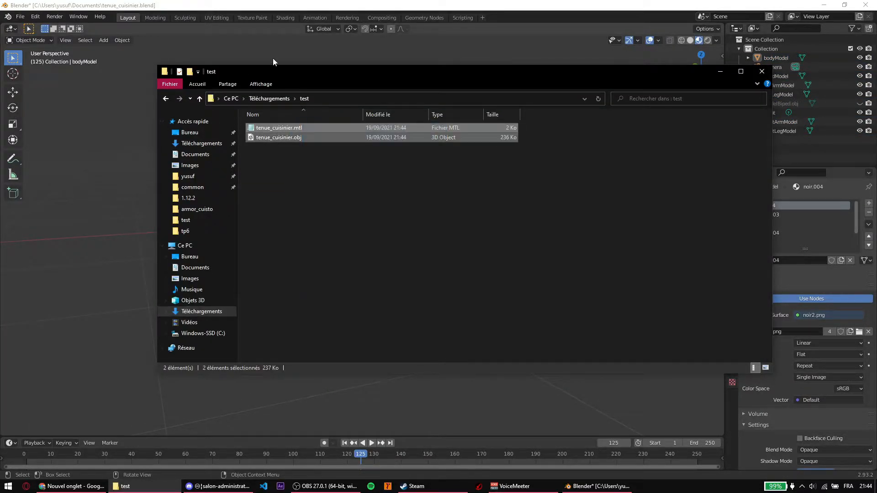
pyautogui.click(421, 217)
pyautogui.click(309, 129)
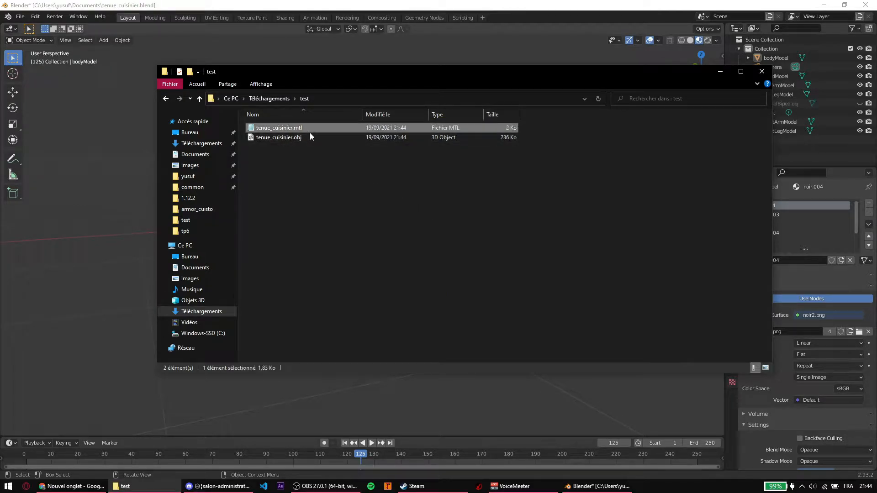
pyautogui.click(312, 138)
pyautogui.click(319, 155)
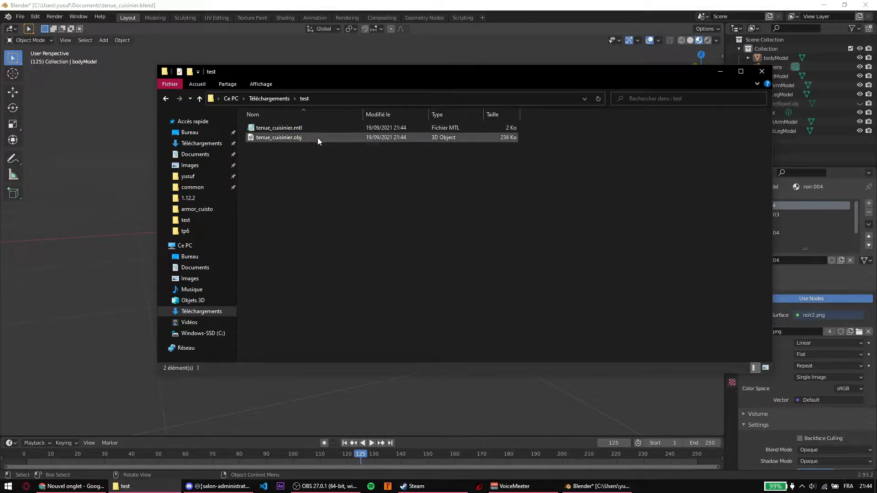
# Open tenue_cuisinier.mtl in Notepad, place it beside Blender with the folder window out of the way, and examine the blanc material's name
pyautogui.doubleClick(366, 130)
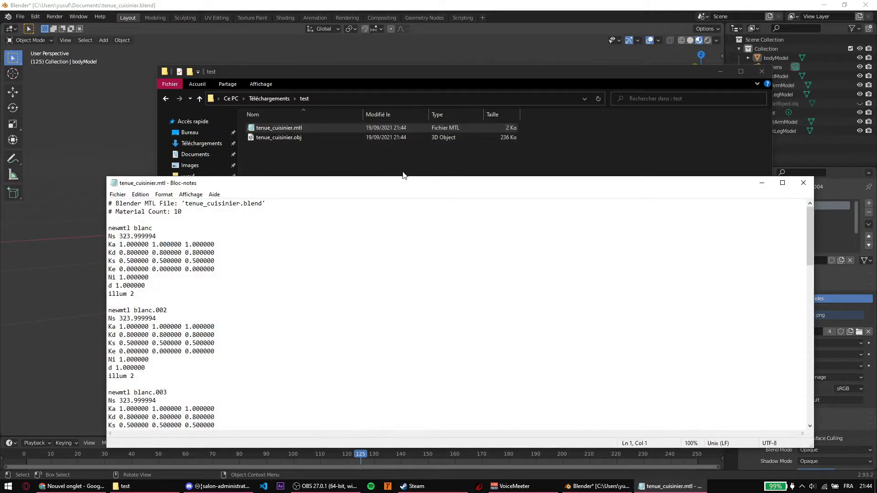
pyautogui.moveTo(391, 183); pyautogui.dragTo(2, 179)
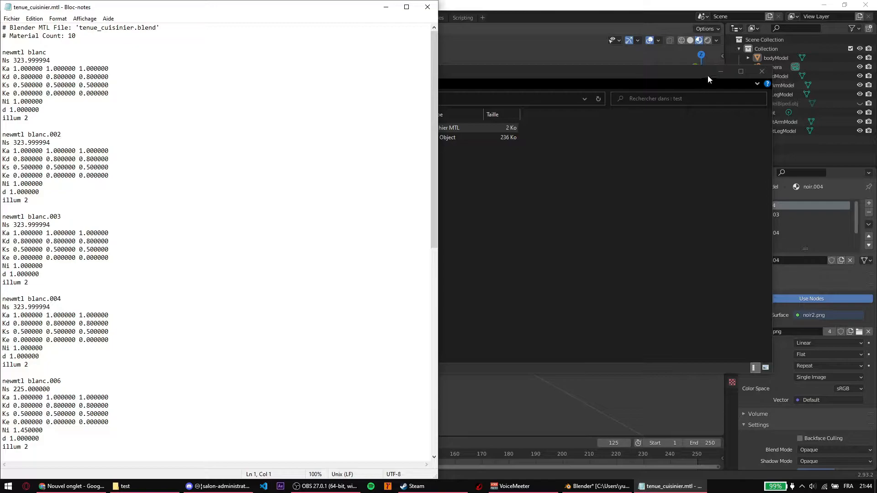
pyautogui.click(720, 72)
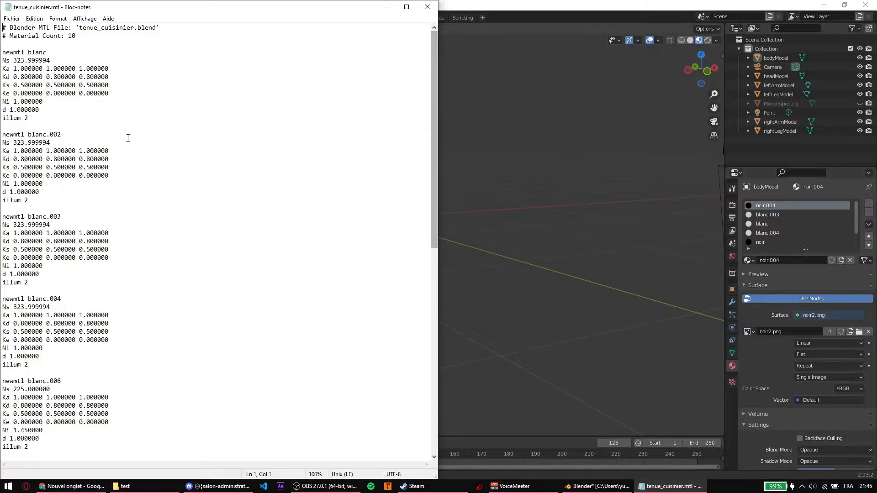
pyautogui.moveTo(63, 52); pyautogui.dragTo(29, 53)
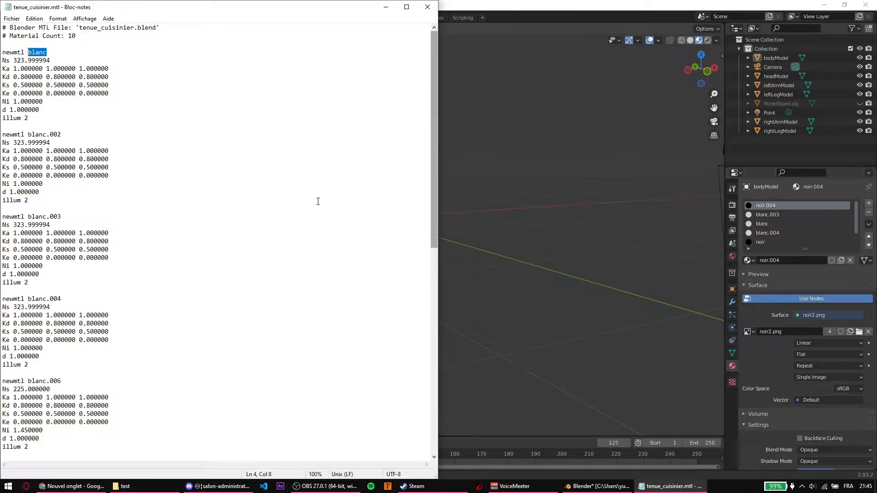
pyautogui.click(51, 54)
# Add the line "map_Kd blanc.png" under the blanc material, copying the texture name from that material in Blender
pyautogui.click(39, 117)
pyautogui.press('Return')
pyautogui.write('map_Kd')
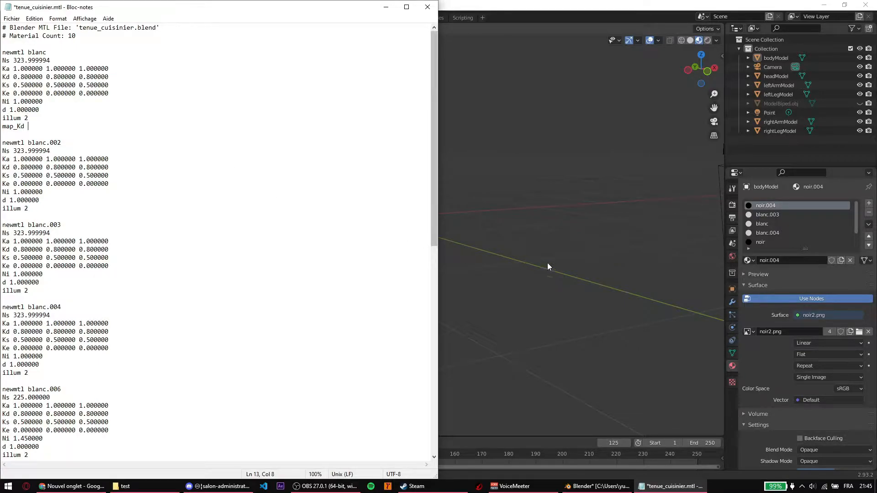
pyautogui.click(612, 262)
pyautogui.click(791, 223)
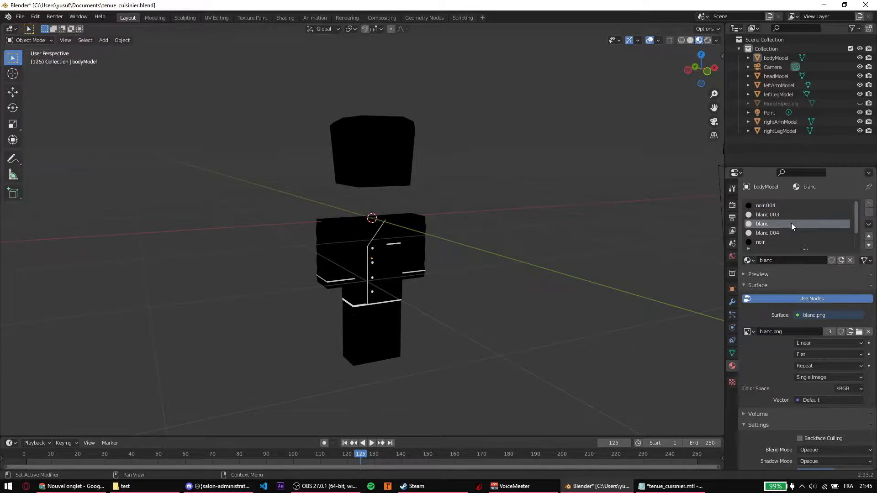
pyautogui.click(782, 334)
pyautogui.hotkey('ctrl', 'c')
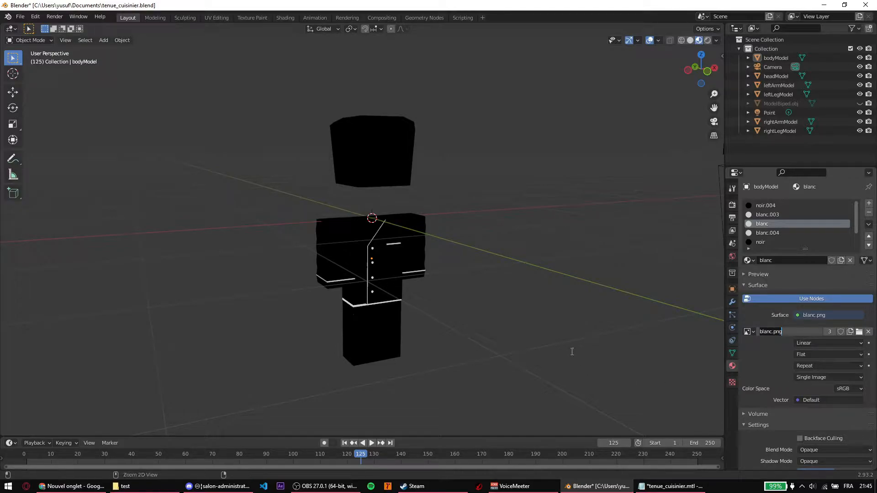
pyautogui.click(671, 486)
pyautogui.hotkey('ctrl', 'v')
# Copy the "map_Kd blanc.png" line to the end of the blanc.002 and blanc.003 materials
pyautogui.moveTo(69, 127); pyautogui.dragTo(2, 126)
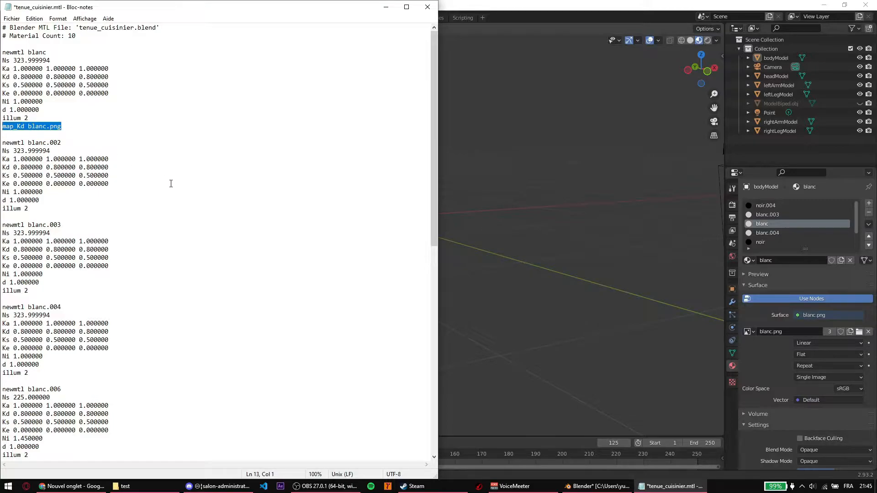
pyautogui.click(99, 212)
pyautogui.press('Return')
pyautogui.write('map_Kd blanc.png')
pyautogui.scroll(-1, 52, 263)
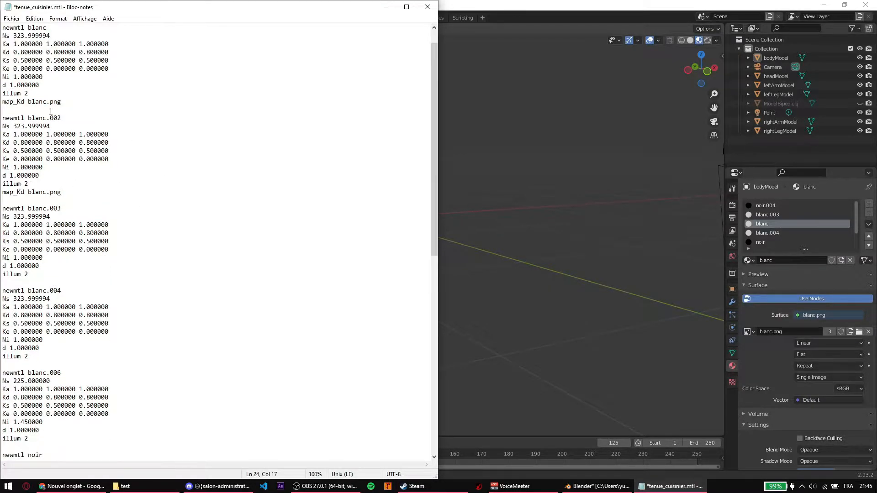
pyautogui.press('Return')
pyautogui.write('map_Kd blanc.png')
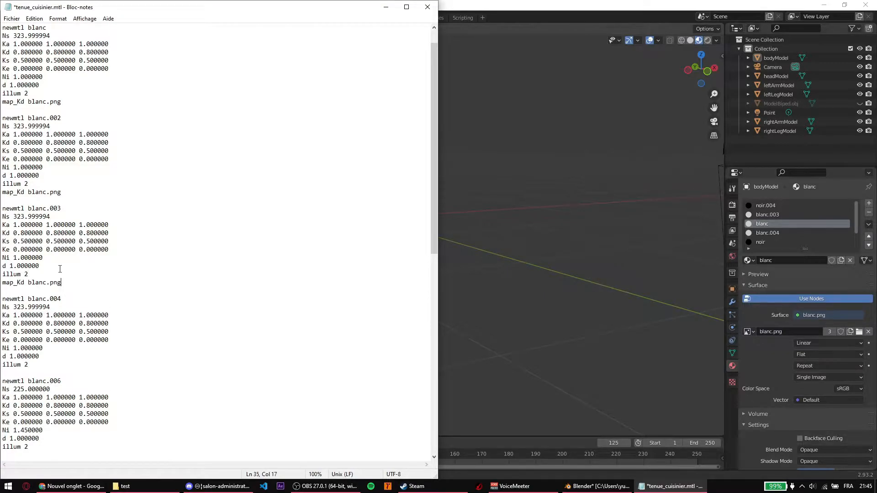
# Add the "map_Kd blanc.png" line to the end of the blanc.004 and blanc.006 materials
pyautogui.scroll(-4, 40, 332)
pyautogui.click(34, 267)
pyautogui.press('Return')
pyautogui.write('map_Kd blanc.png')
pyautogui.scroll(-4, 54, 284)
pyautogui.click(48, 259)
pyautogui.press('Return')
pyautogui.write('map_Kd blanc.png')
# Add the line "map_Kd noir2.png" under the noir material, taking the texture name from that material in Blender
pyautogui.scroll(-4, 19, 286)
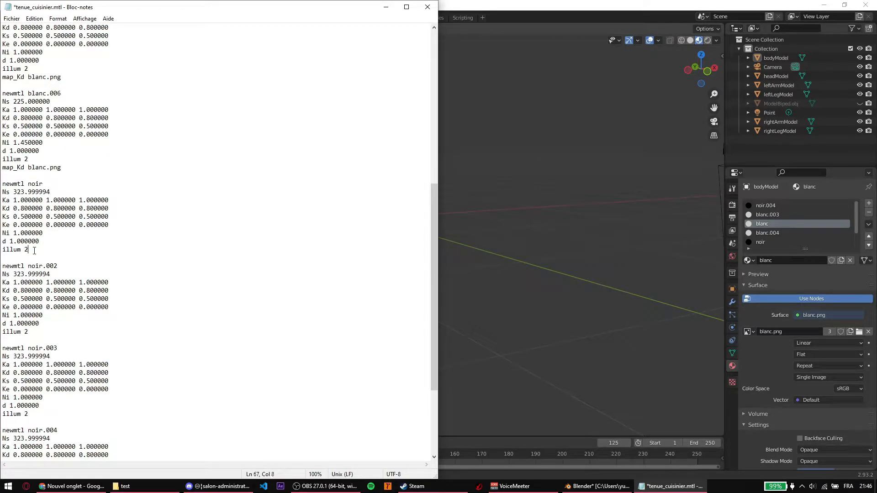
pyautogui.press('Return')
pyautogui.write('map_Kd blanc.png')
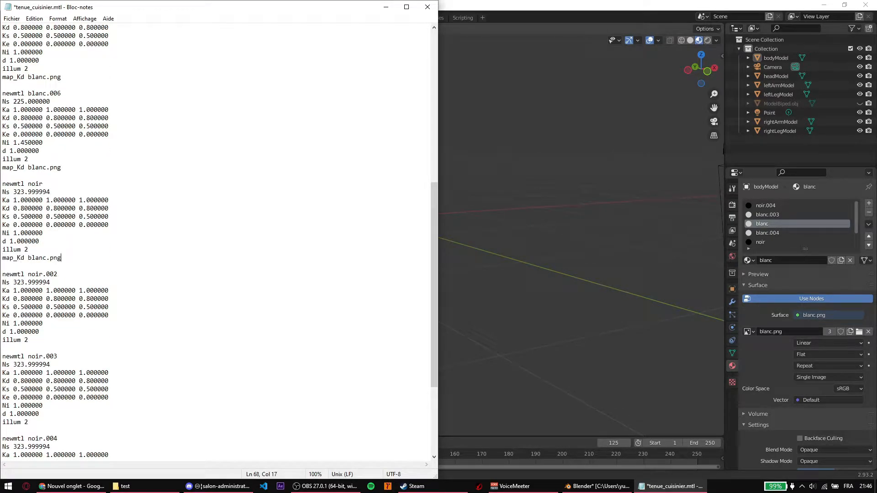
pyautogui.click(774, 242)
pyautogui.click(788, 333)
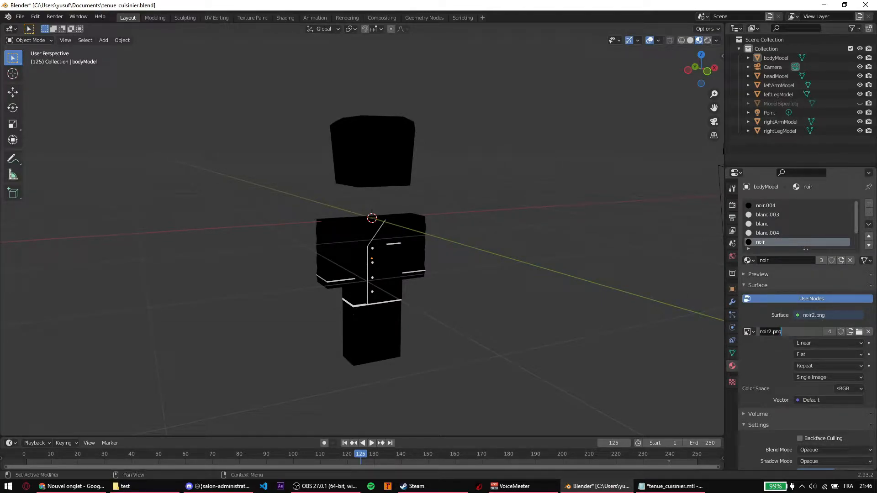
pyautogui.click(671, 486)
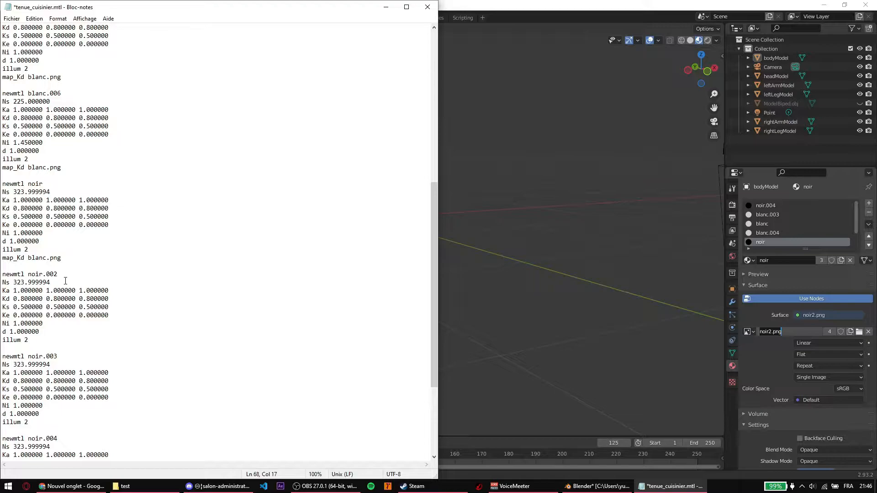
pyautogui.moveTo(64, 258); pyautogui.dragTo(2, 257)
pyautogui.write('noir2.png')
pyautogui.click(36, 263)
# Add the "map_Kd noir2.png" line to the end of the noir.002 and noir.003 materials
pyautogui.click(53, 341)
pyautogui.press('Return')
pyautogui.write('map_Kd noir2.png')
pyautogui.press('Return')
pyautogui.scroll(-6, 69, 338)
pyautogui.click(44, 284)
pyautogui.press('Return')
pyautogui.write('map_Kd noir2.png')
pyautogui.press('Return')
# Add the "map_Kd noir2.png" line to the noir.004 and noir.005 materials and save the MTL file
pyautogui.scroll(-1, 44, 293)
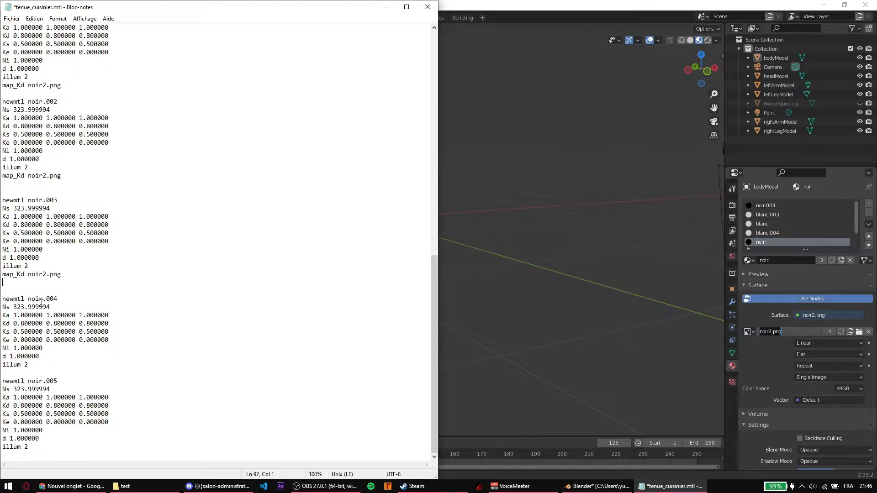
pyautogui.click(32, 365)
pyautogui.press('Return')
pyautogui.write('map_Kd noir2.png')
pyautogui.press('Return')
pyautogui.scroll(-1, 46, 449)
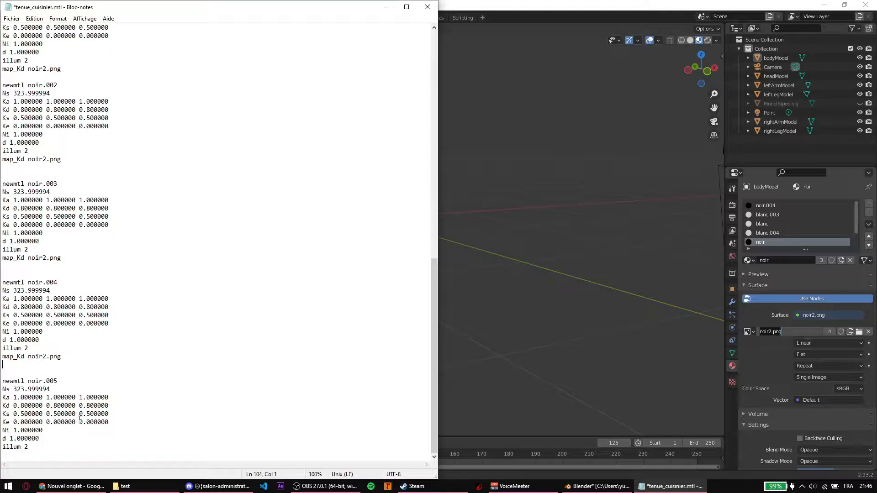
pyautogui.press('Return')
pyautogui.write('map_Kd noir2.png')
pyautogui.press('Return')
pyautogui.hotkey('ctrl', 's')
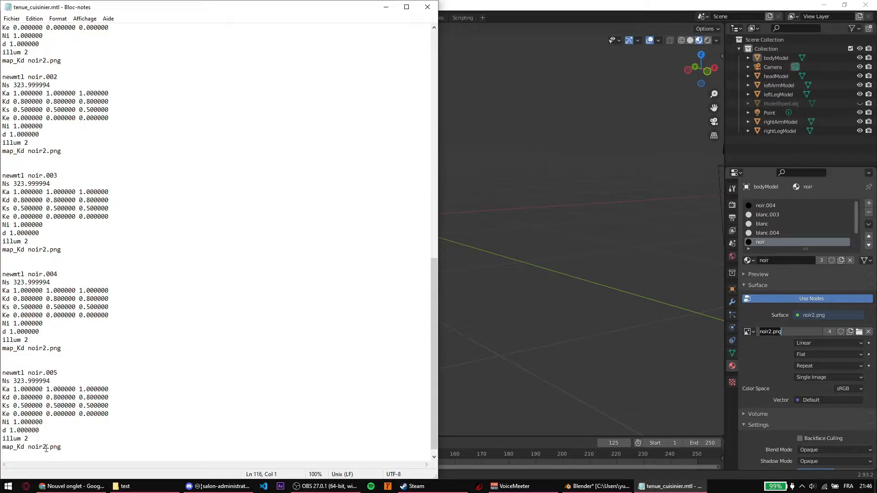
# Review the edited materials from the end of the MTL file back to its start, and close the file
pyautogui.scroll(9, 87, 318)
pyautogui.scroll(12, 87, 318)
pyautogui.click(141, 167)
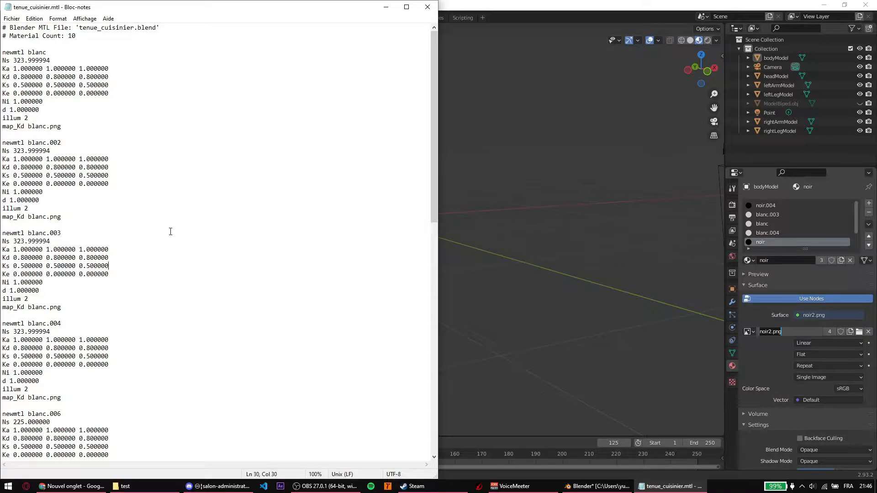
pyautogui.click(166, 84)
pyautogui.click(427, 7)
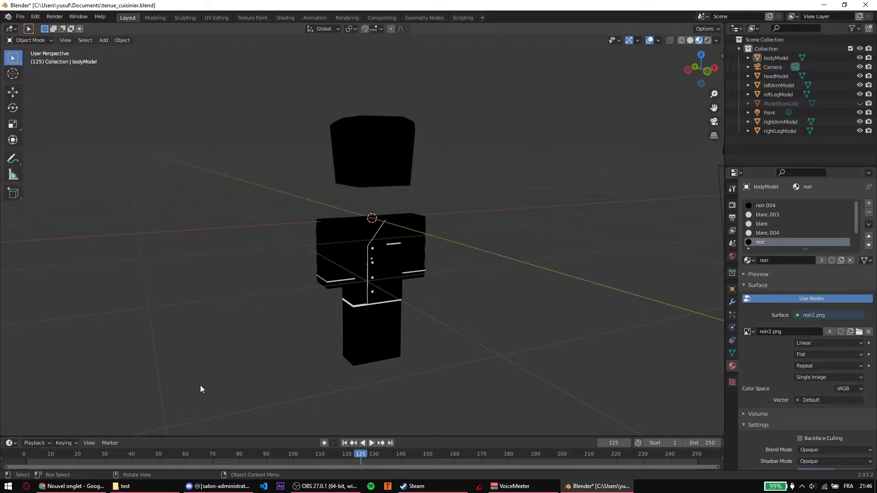
# Open tenue_cuisinier.obj from the test folder in Notepad and place it beside Blender
pyautogui.click(122, 486)
pyautogui.click(321, 138)
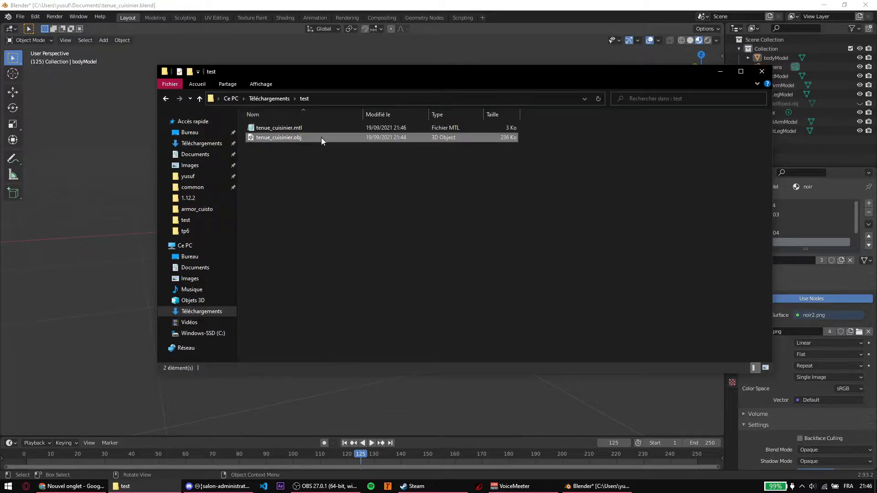
pyautogui.rightClick(322, 138)
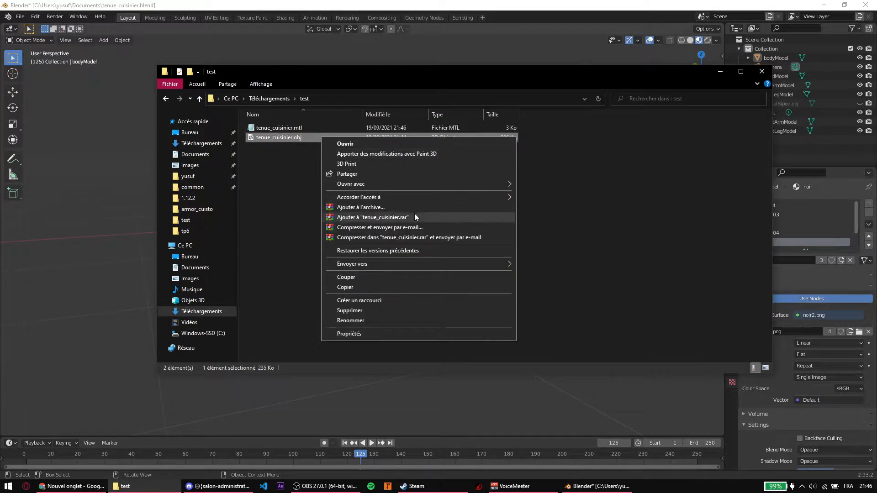
pyautogui.moveTo(358, 185)
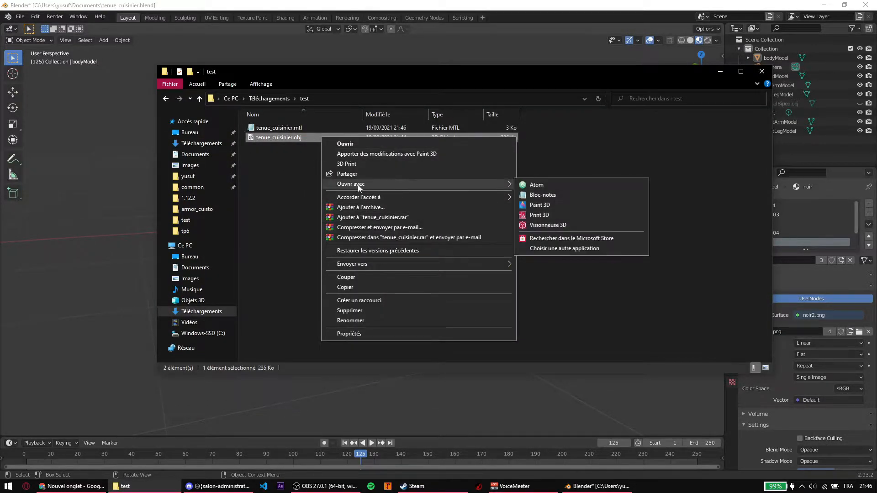
pyautogui.click(256, 185)
pyautogui.rightClick(305, 136)
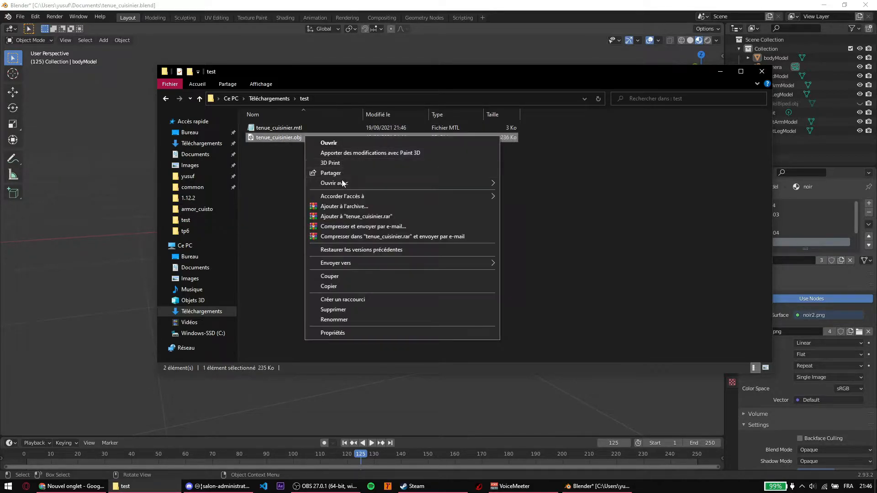
pyautogui.moveTo(344, 182)
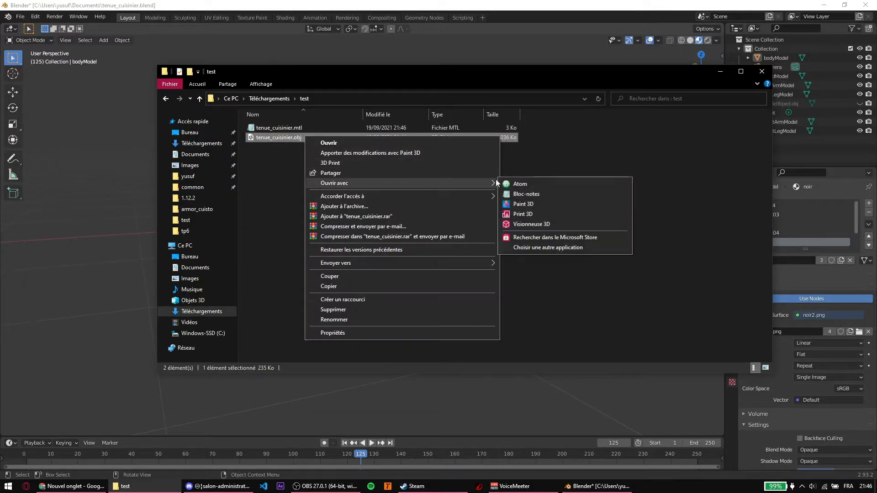
pyautogui.click(517, 193)
pyautogui.click(454, 171)
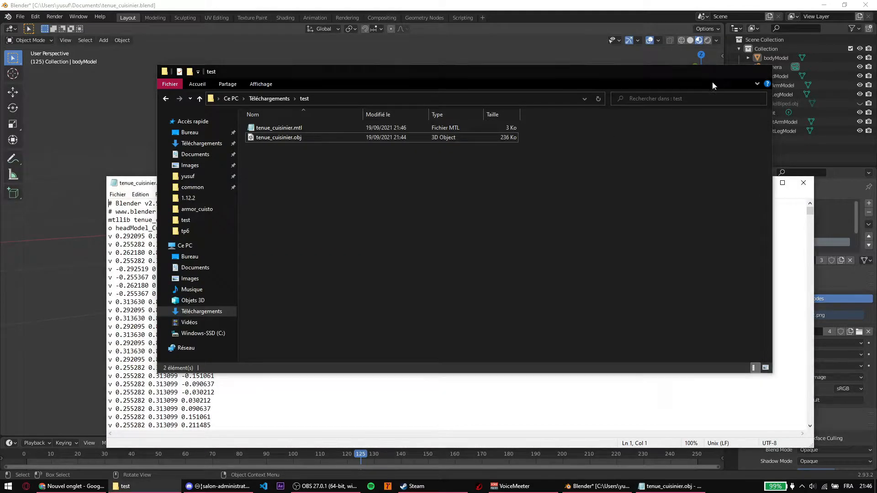
pyautogui.click(719, 72)
pyautogui.press('super+Right')
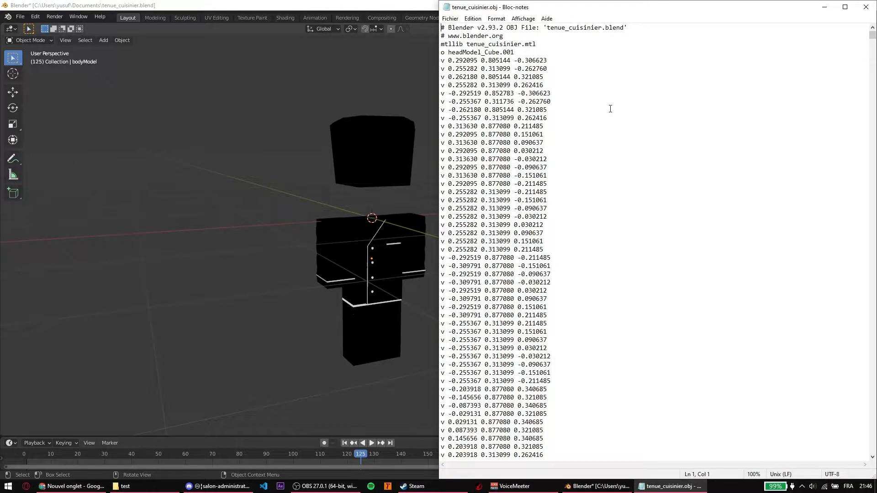
# Compare the headModel object line's mesh suffix in the OBJ file with the mesh name nested under bodyModel in Blender
pyautogui.moveTo(516, 53); pyautogui.dragTo(481, 52)
pyautogui.click(599, 128)
pyautogui.moveTo(480, 52); pyautogui.dragTo(551, 55)
pyautogui.hotkey('alt', 'Tab')
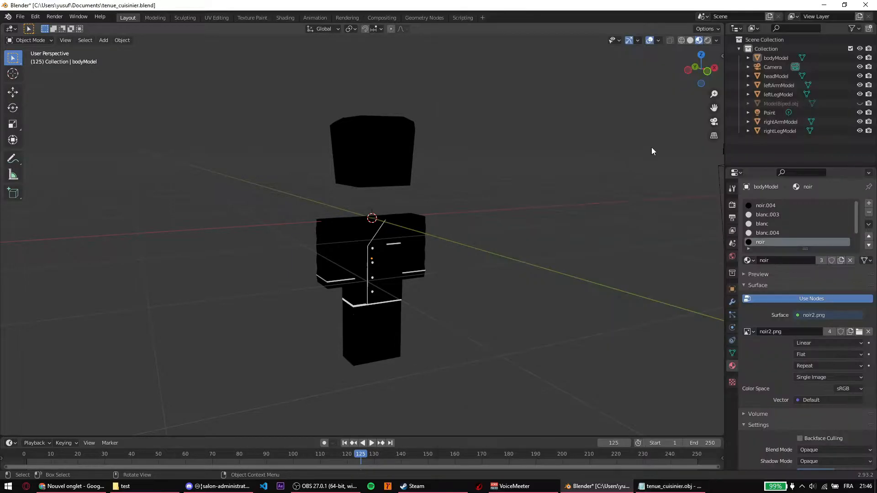
pyautogui.click(782, 58)
pyautogui.click(748, 58)
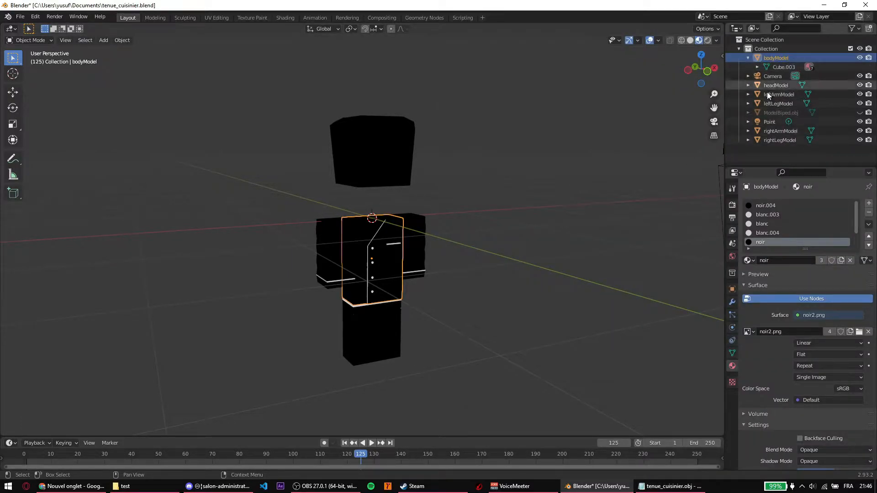
pyautogui.click(781, 68)
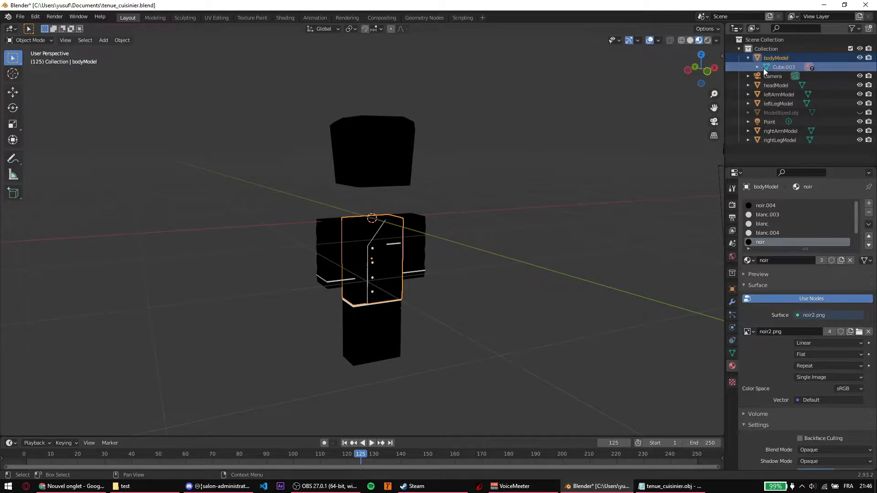
pyautogui.click(664, 320)
# Return to the OBJ file and remove the "_Cube.001" suffix from the headModel object name
pyautogui.hotkey('alt', 'Tab')
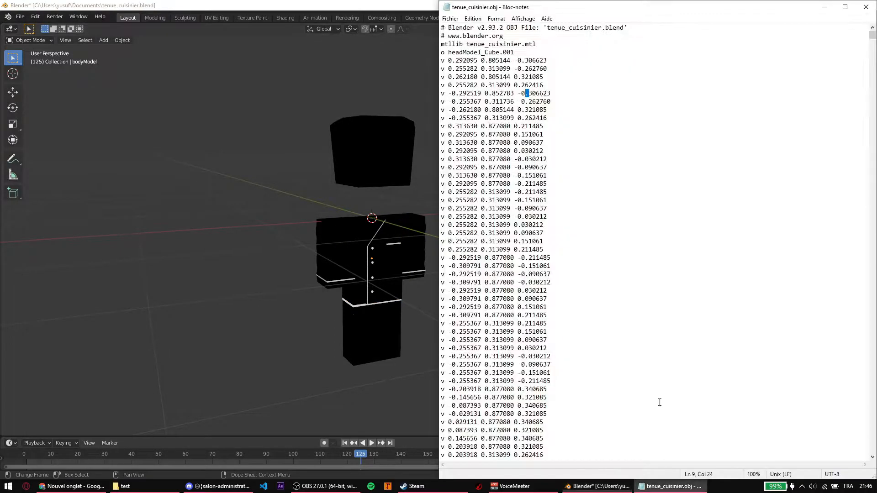
pyautogui.moveTo(523, 51); pyautogui.dragTo(482, 54)
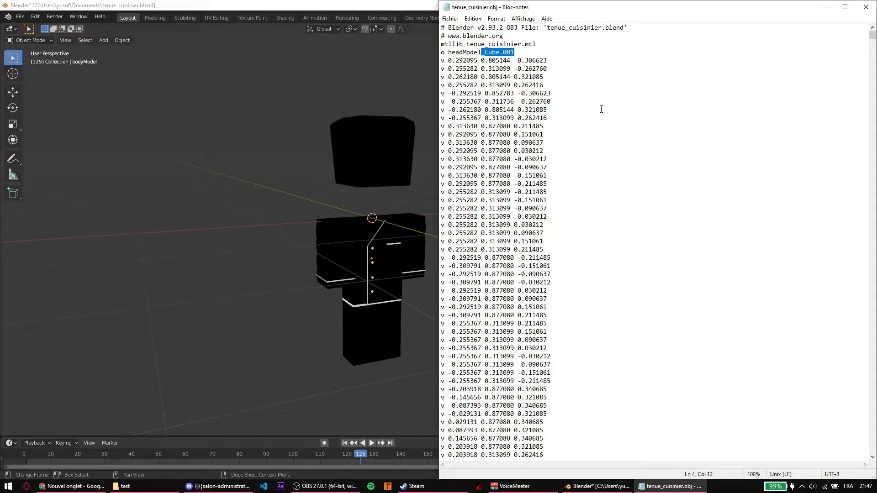
pyautogui.press('BackSpace')
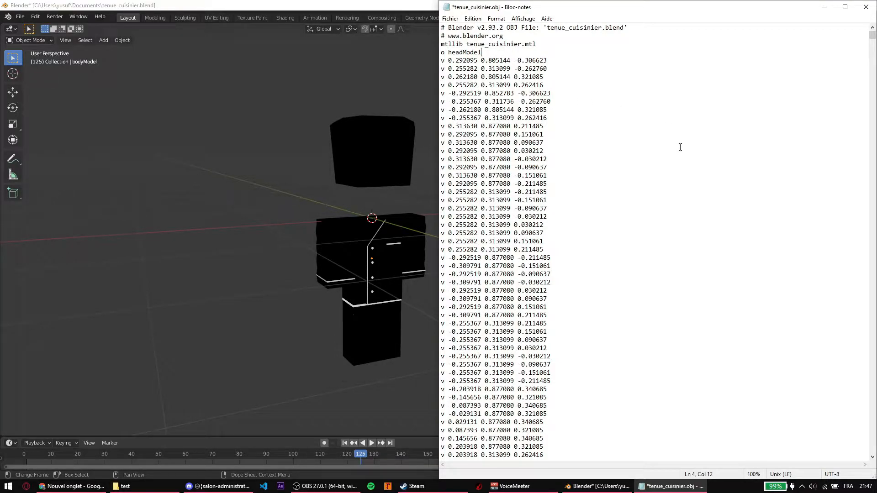
# Search the OBJ file for "leg" and remove the mesh suffix from both leg object names
pyautogui.hotkey('ctrl', 'f')
pyautogui.write('leg')
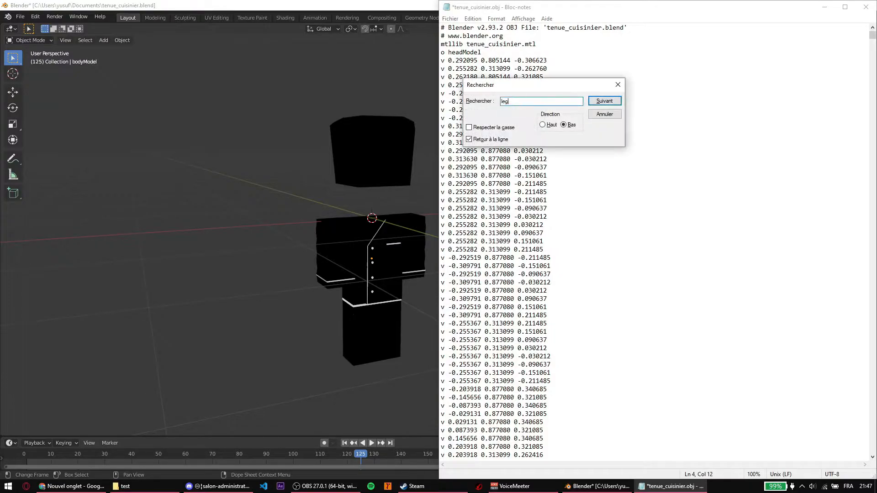
pyautogui.press('Return')
pyautogui.moveTo(529, 455); pyautogui.dragTo(495, 458)
pyautogui.press('BackSpace')
pyautogui.hotkey('ctrl', 'f')
pyautogui.press('Return')
pyautogui.press('BackSpace')
# Find "body" in the OBJ file and remove the "_Cube.003" suffix from the bodyModel object name
pyautogui.hotkey('ctrl', 'f')
pyautogui.write('body')
pyautogui.press('Return')
pyautogui.moveTo(514, 28); pyautogui.dragTo(480, 29)
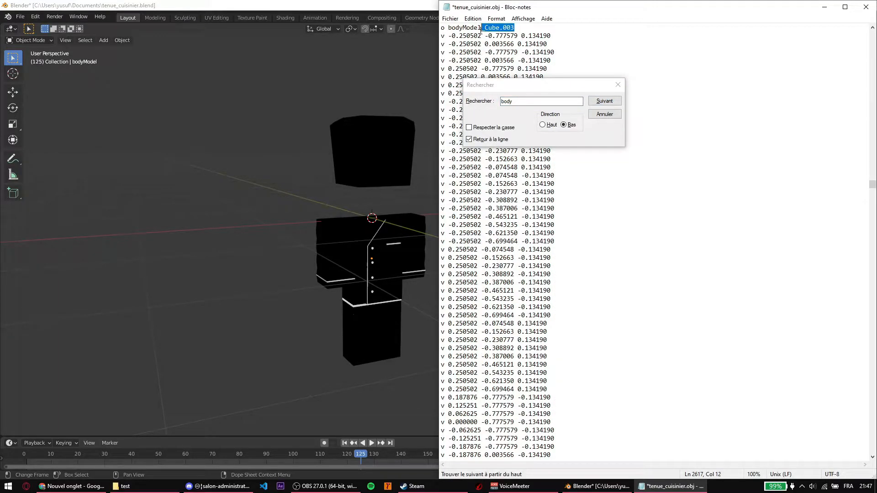
pyautogui.press('BackSpace')
# Find "arm" in the OBJ file and remove the mesh suffix from the leftArmModel object name
pyautogui.hotkey('ctrl', 'f')
pyautogui.write('arm')
pyautogui.press('Return')
pyautogui.moveTo(491, 454); pyautogui.dragTo(493, 447)
pyautogui.press('BackSpace')
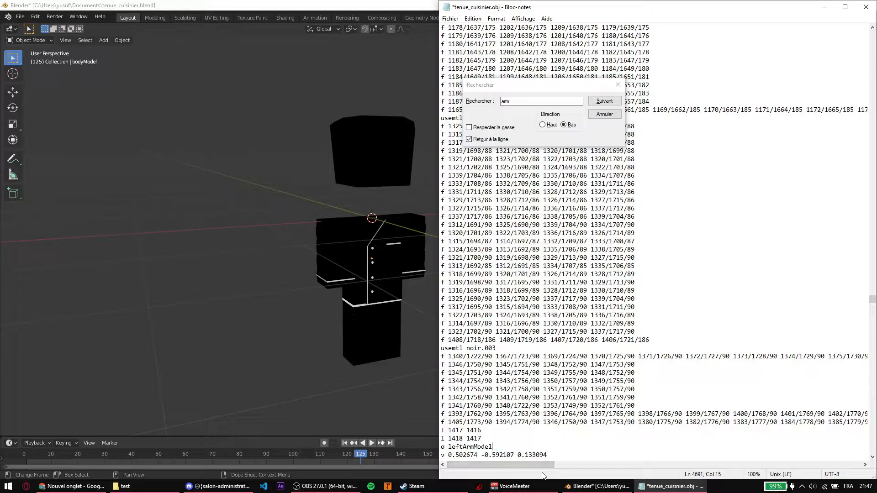
# Find the next "arm" in the OBJ file and remove the mesh suffix from the rightArmModel object name
pyautogui.hotkey('ctrl', 'f')
pyautogui.press('Return')
pyautogui.moveTo(514, 28); pyautogui.dragTo(498, 29)
pyautogui.press('BackSpace')
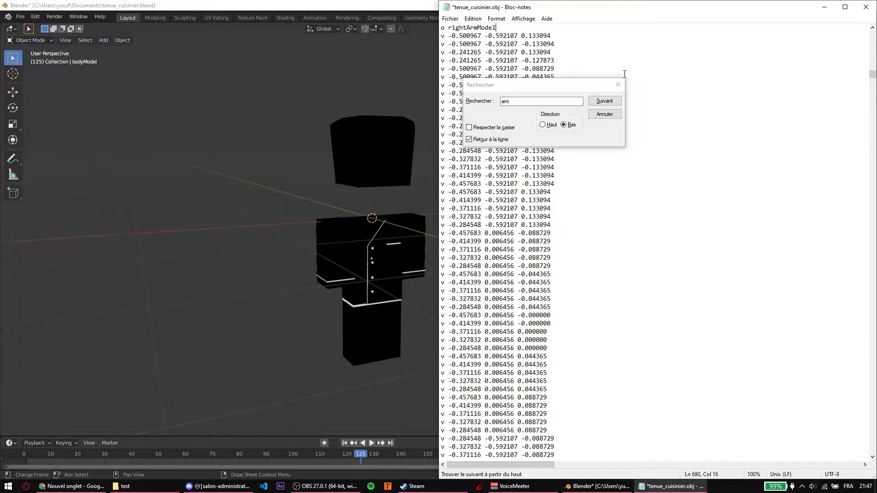
pyautogui.click(615, 88)
pyautogui.click(633, 200)
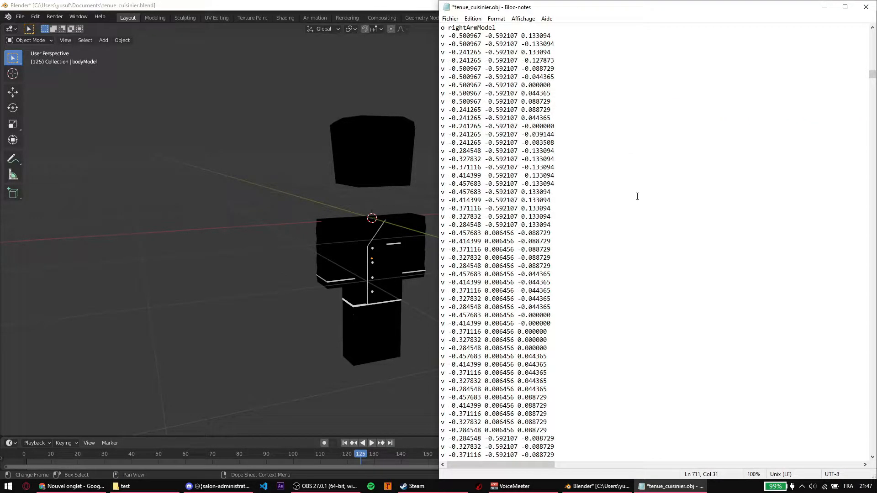
# Save tenue_cuisinier.obj and close it
pyautogui.hotkey('ctrl', 's')
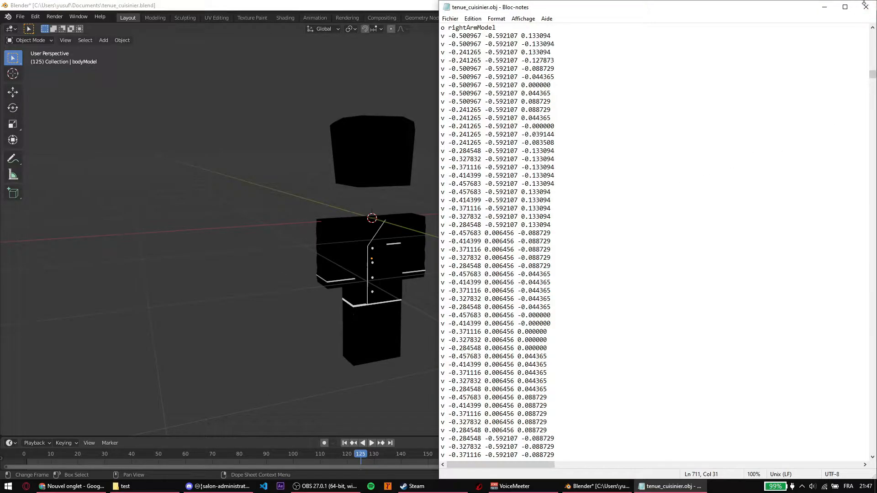
pyautogui.scroll(20, 630, 210)
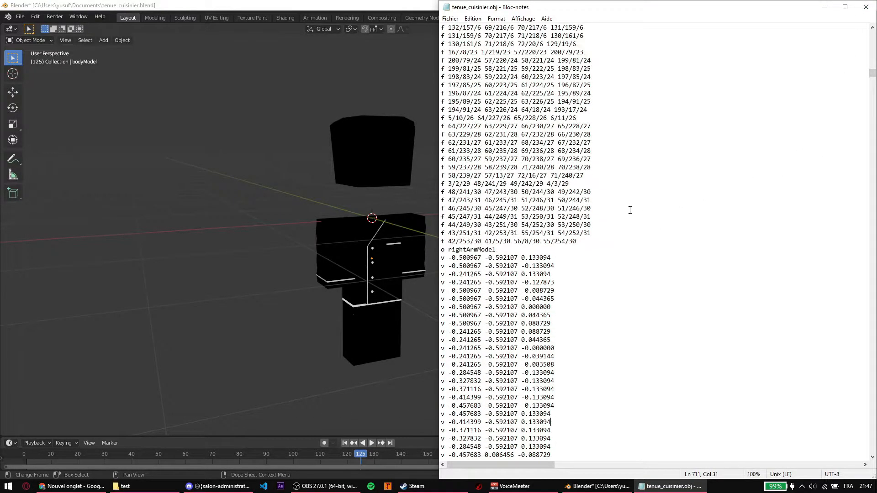
pyautogui.scroll(15, 630, 210)
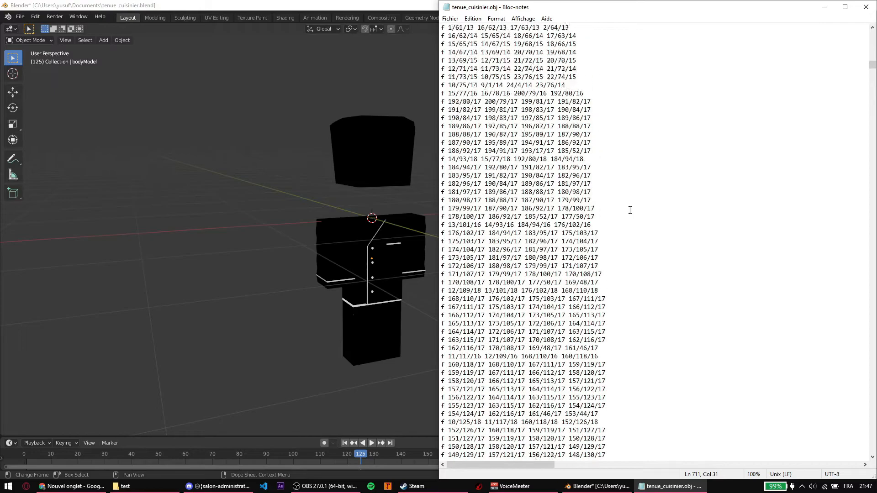
pyautogui.click(865, 7)
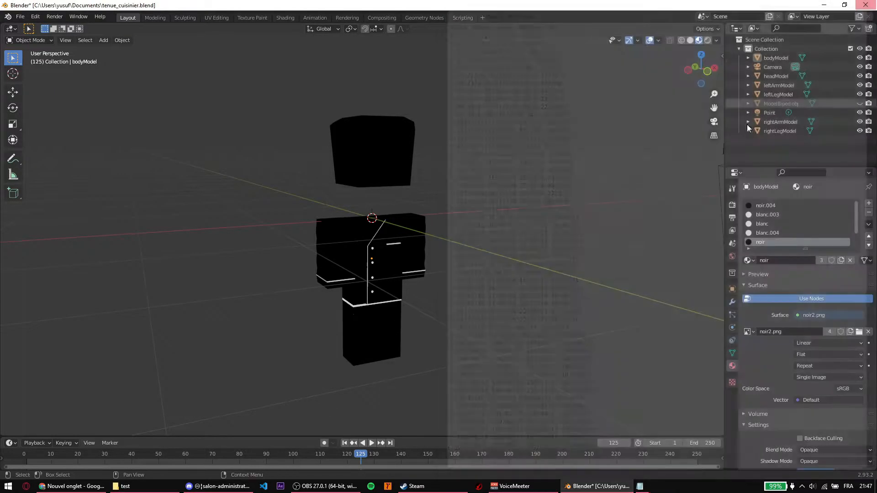
# Copy blanc.png and noir2.png from the Images folder into the test folder with the OBJ and MTL files
pyautogui.click(166, 485)
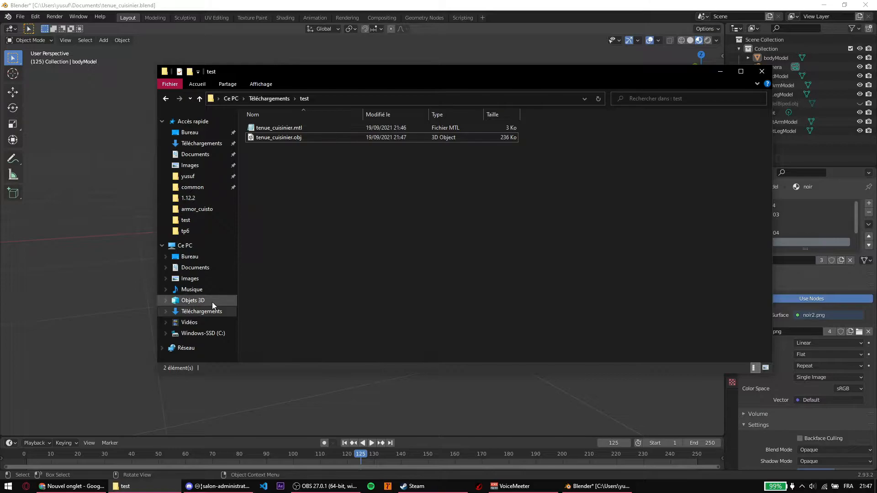
pyautogui.click(197, 283)
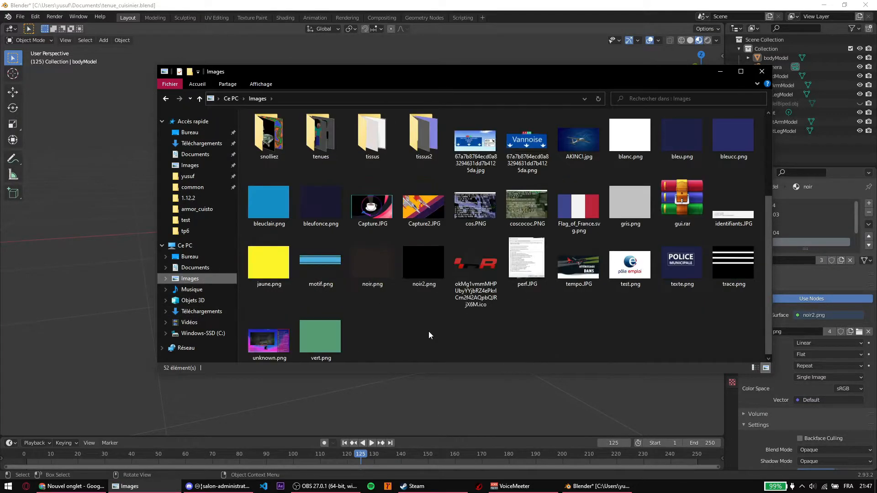
pyautogui.click(620, 265)
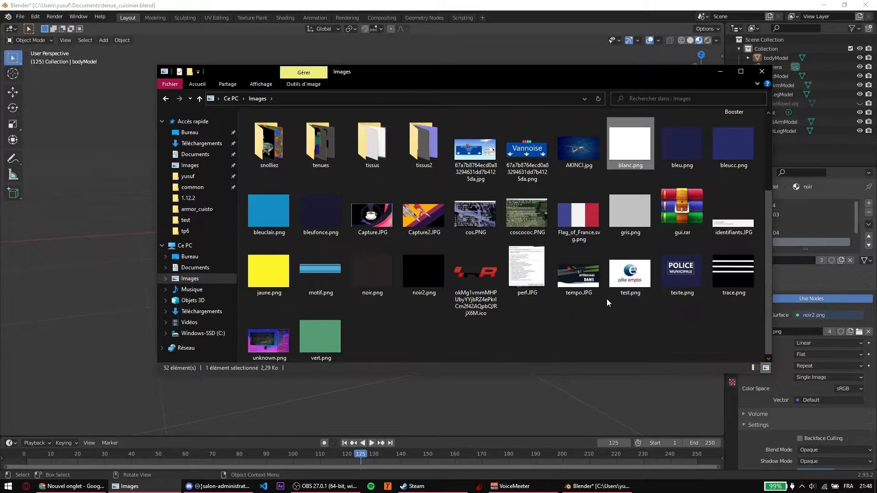
pyautogui.click(421, 272)
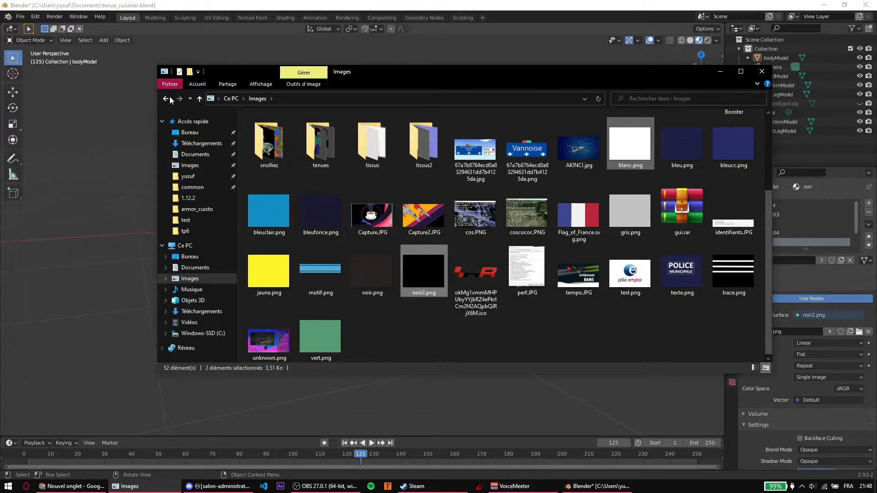
pyautogui.click(165, 99)
pyautogui.hotkey('ctrl', 'v')
pyautogui.moveTo(413, 311); pyautogui.dragTo(295, 126)
pyautogui.moveTo(385, 292); pyautogui.dragTo(299, 157)
pyautogui.click(358, 262)
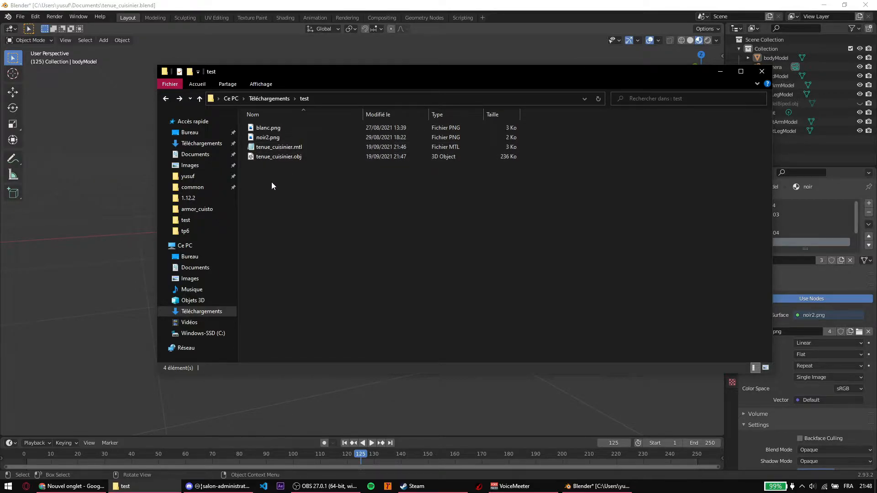
pyautogui.click(270, 129)
pyautogui.click(269, 138)
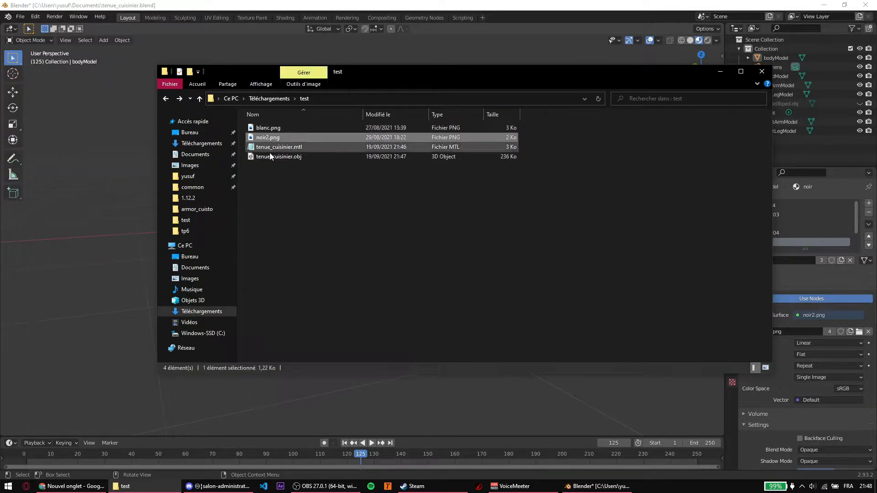
pyautogui.click(272, 165)
pyautogui.moveTo(258, 190); pyautogui.dragTo(487, 242)
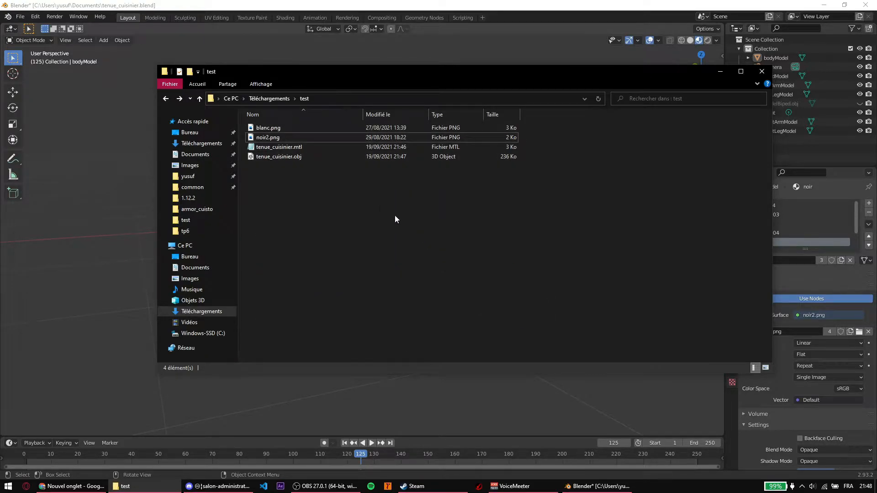
# Open tenue_cuisinier.mtl from the test folder and place its window beside the folder view
pyautogui.doubleClick(302, 150)
pyautogui.click(169, 307)
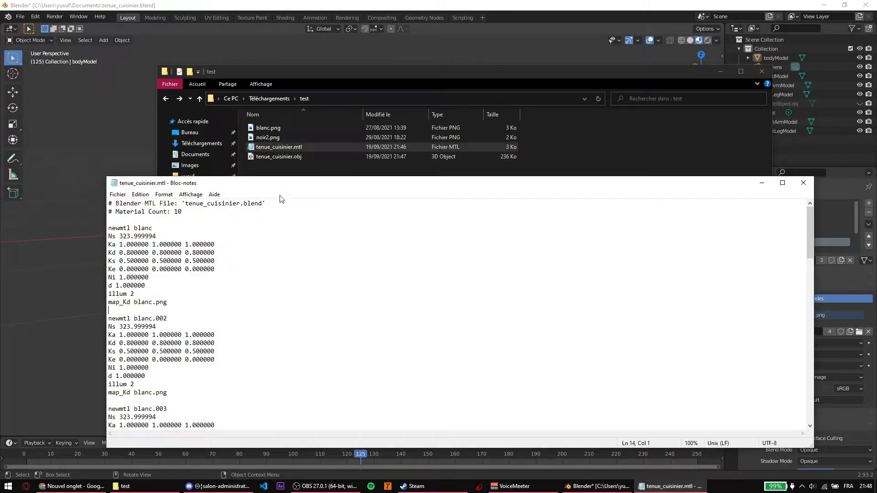
pyautogui.click(284, 166)
pyautogui.click(152, 324)
pyautogui.moveTo(219, 184); pyautogui.dragTo(876, 187)
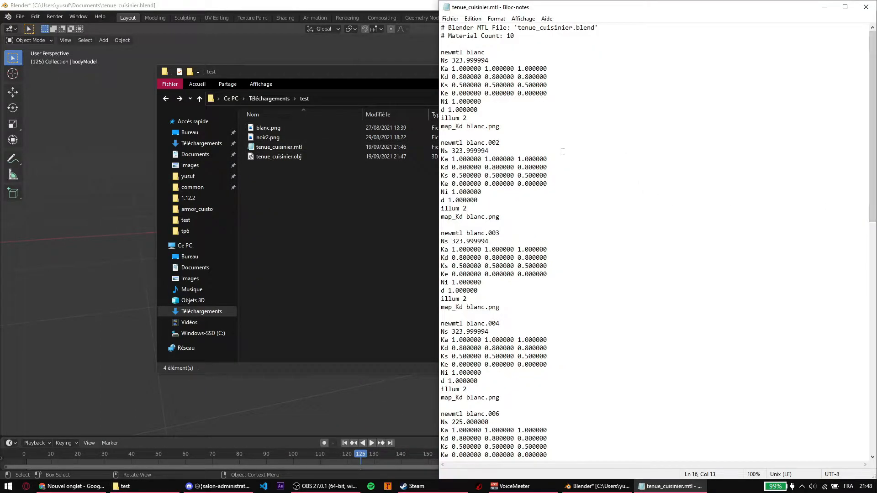
# Try changing the first material's texture reference in the MTL file to blanc_clair.png
pyautogui.click(469, 131)
pyautogui.doubleClick(467, 130)
pyautogui.click(467, 129)
pyautogui.click(487, 132)
pyautogui.write('clair')
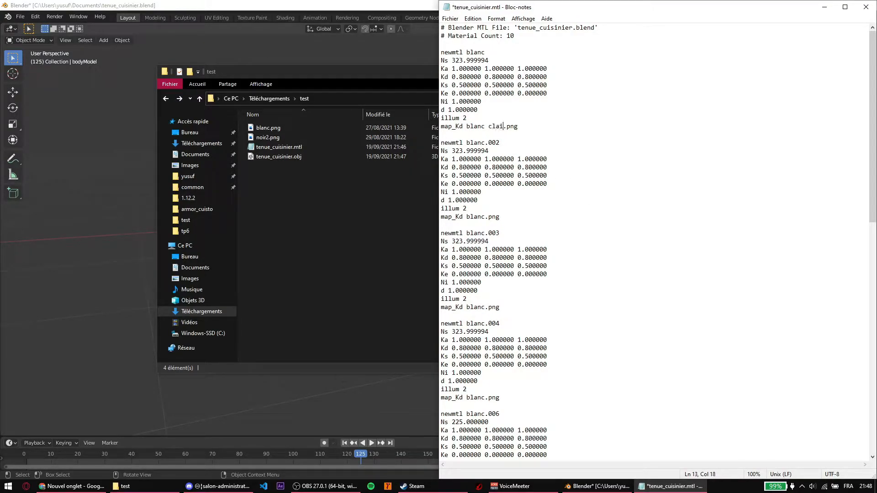
pyautogui.moveTo(485, 126); pyautogui.dragTo(470, 126)
pyautogui.click(518, 178)
pyautogui.click(485, 126)
pyautogui.press('BackSpace')
pyautogui.write('_')
# Restore blanc.png as the first material's texture reference and save the MTL file
pyautogui.moveTo(507, 129); pyautogui.dragTo(483, 131)
pyautogui.press('BackSpace')
pyautogui.write('c')
pyautogui.hotkey('ctrl', 's')
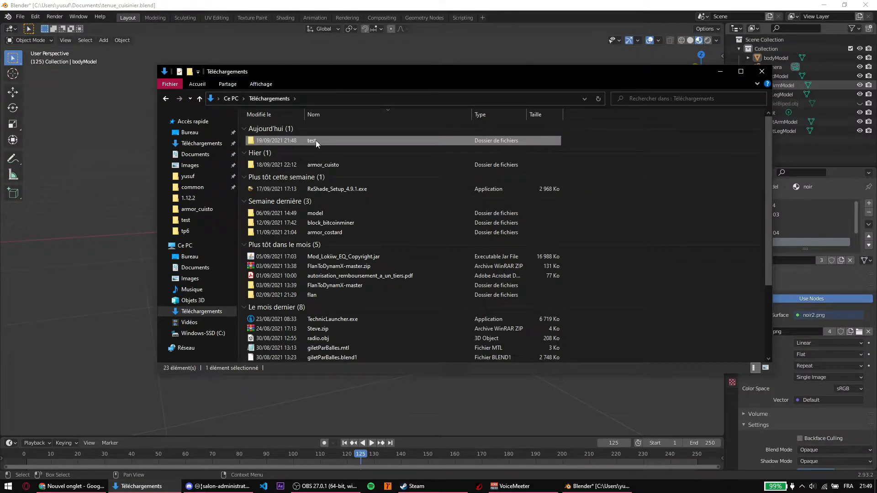
# Rename the test folder in Téléchargements as armor_cuisinier
pyautogui.click(314, 140)
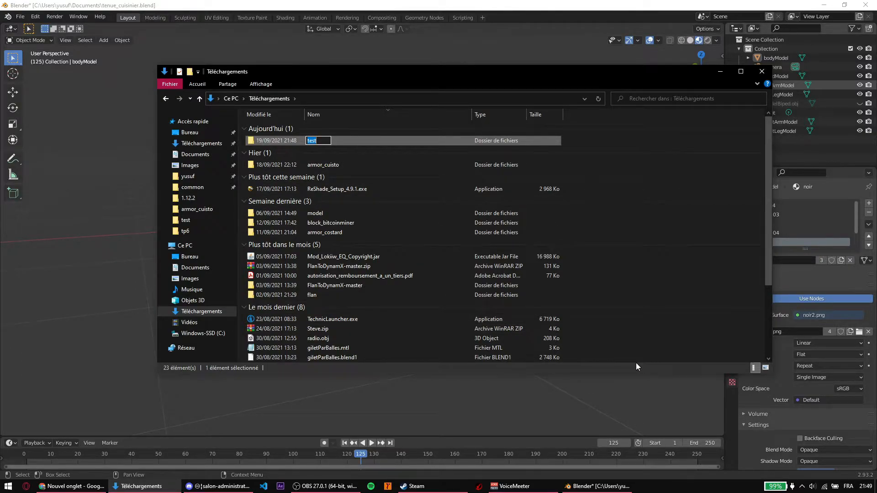
pyautogui.write('armor_')
pyautogui.write('tenue')
pyautogui.press('capslock')
pyautogui.press('BackSpace')
pyautogui.press('BackSpace')
pyautogui.press('BackSpace')
pyautogui.press('BackSpace')
pyautogui.press('BackSpace')
pyautogui.write('cuisinier')
pyautogui.press('Return')
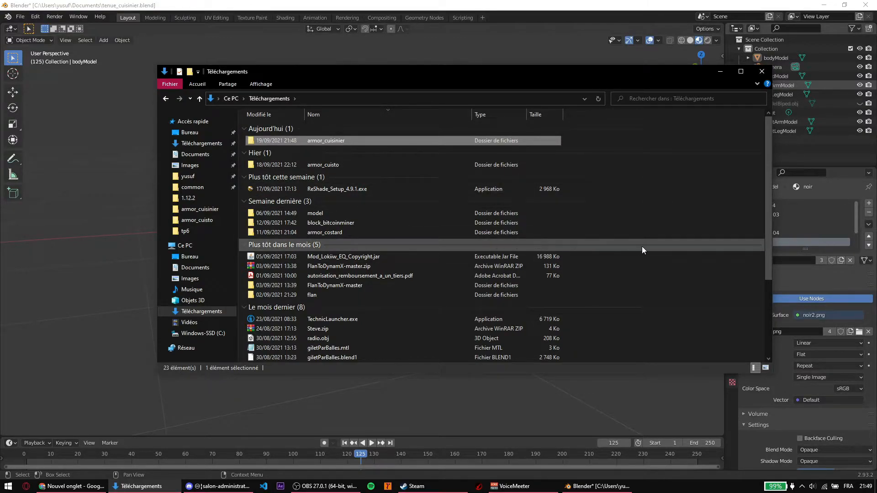
pyautogui.click(629, 282)
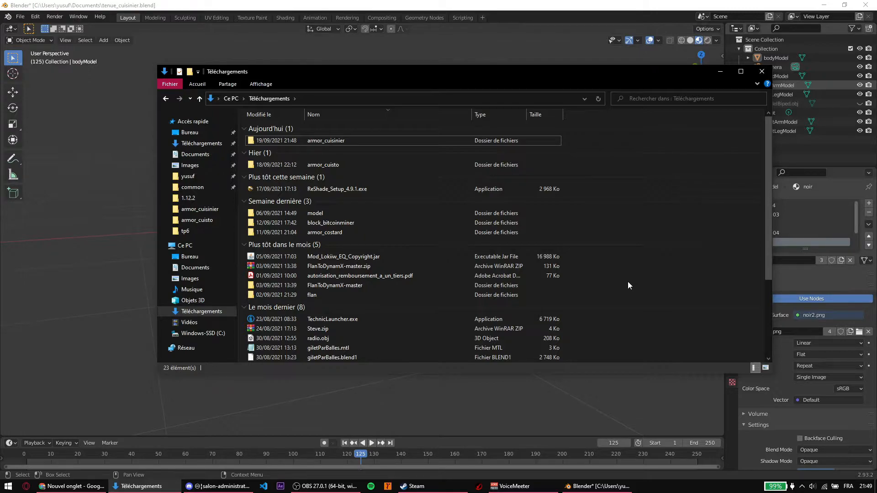
# Move the armor_cuisinier folder from Téléchargements to the desktop and minimize the folder window
pyautogui.press('super+d')
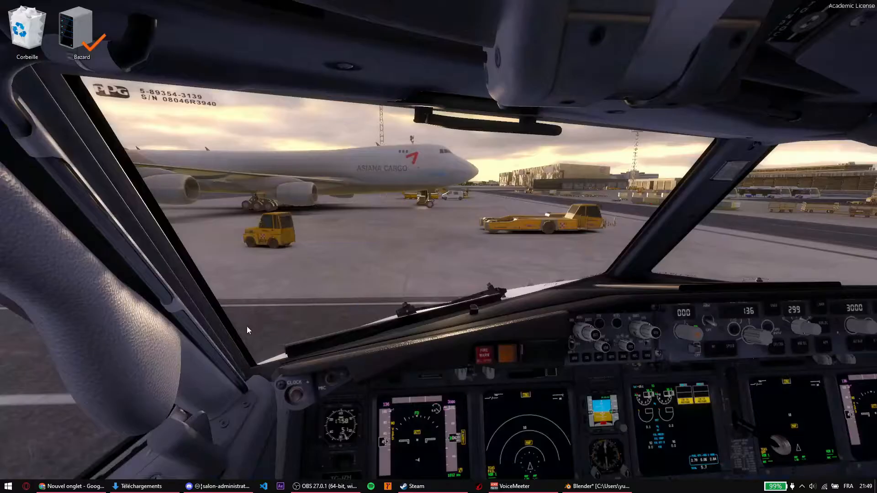
pyautogui.click(137, 486)
pyautogui.moveTo(321, 140); pyautogui.dragTo(134, 36)
pyautogui.click(720, 71)
# Compress the armor_cuisinier folder on the desktop into armor_cuisinier.zip using the ZIP format
pyautogui.rightClick(133, 36)
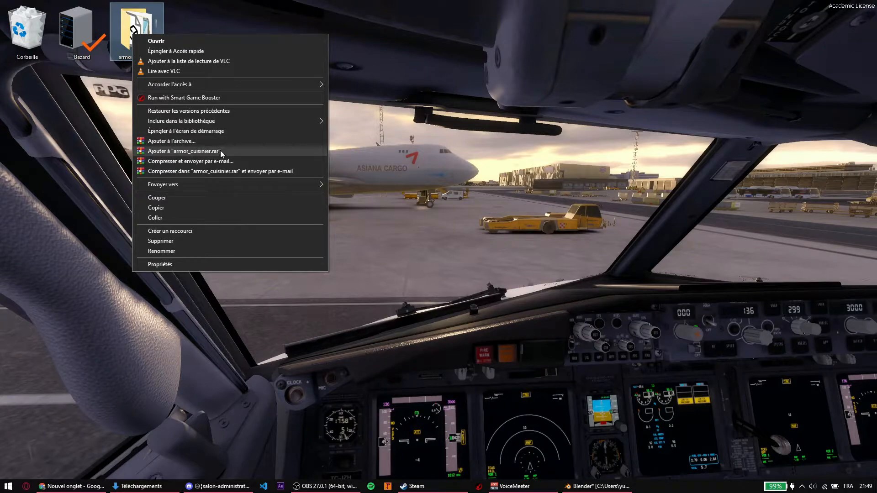
pyautogui.click(219, 142)
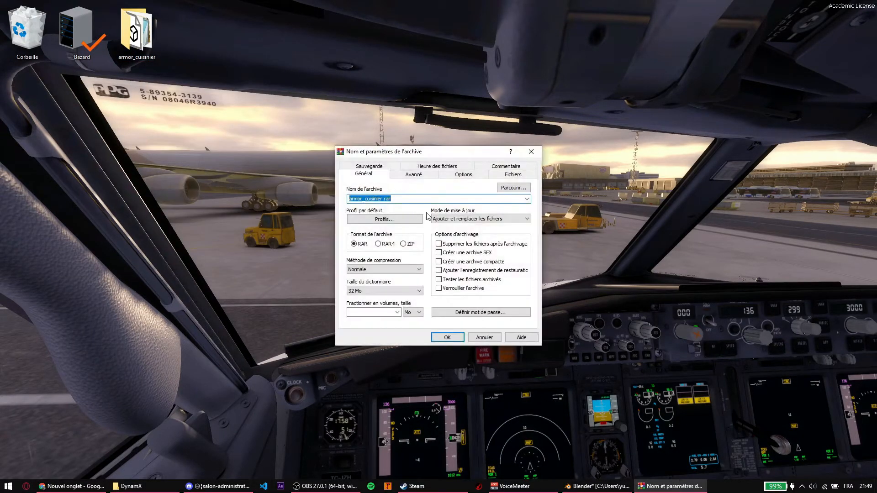
pyautogui.click(403, 245)
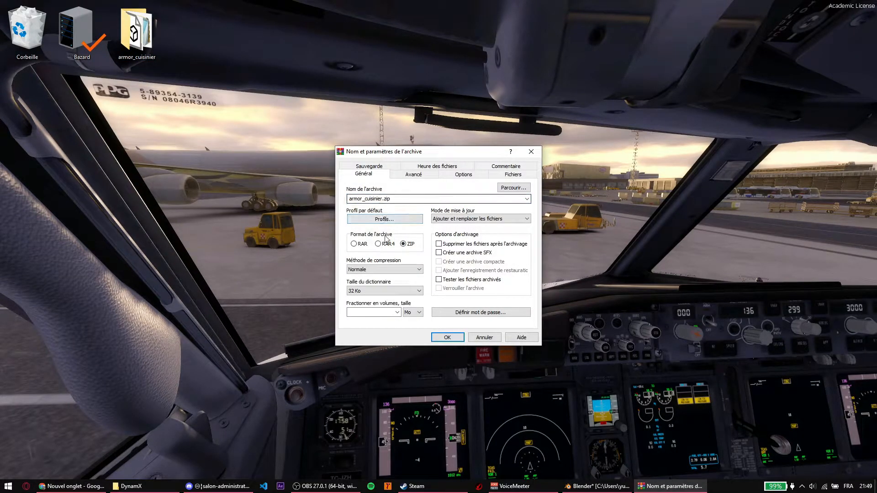
pyautogui.click(447, 337)
# Open armor_cuisinier.zip in WinRAR and place the archive next to the armor_cuisinier folder on the desktop
pyautogui.moveTo(27, 105); pyautogui.dragTo(247, 105)
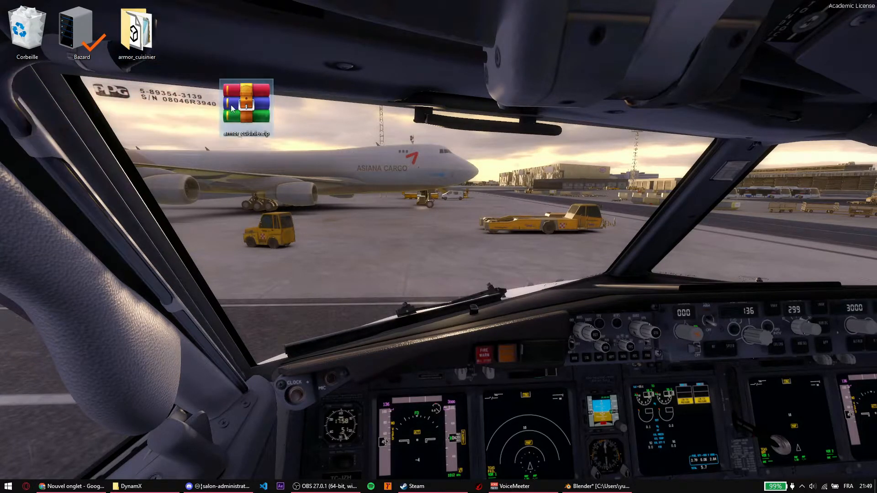
pyautogui.doubleClick(239, 130)
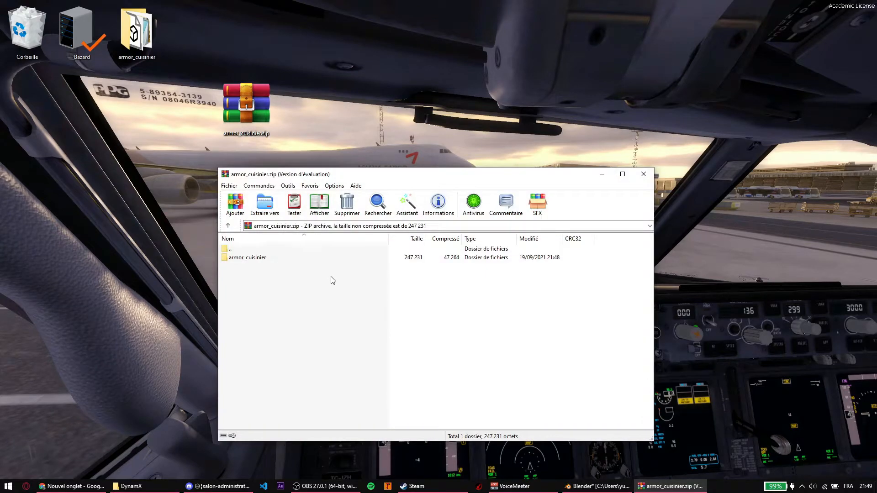
pyautogui.click(478, 313)
pyautogui.moveTo(249, 108); pyautogui.dragTo(212, 43)
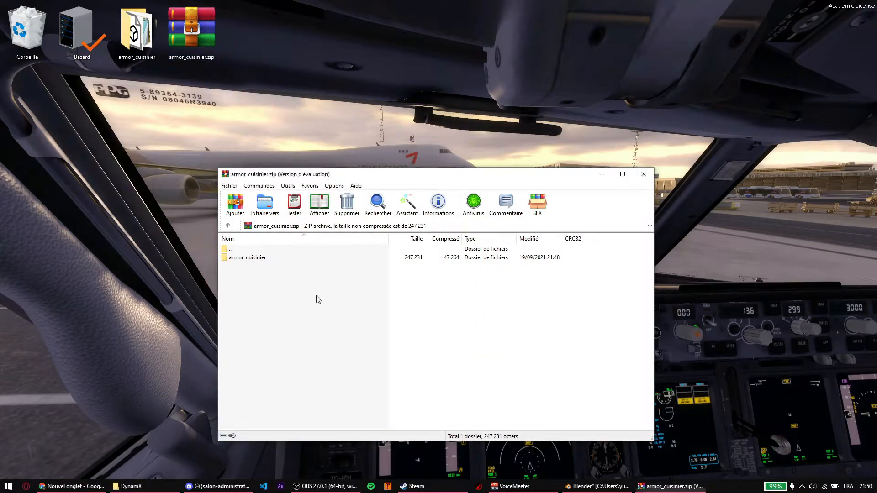
pyautogui.click(513, 329)
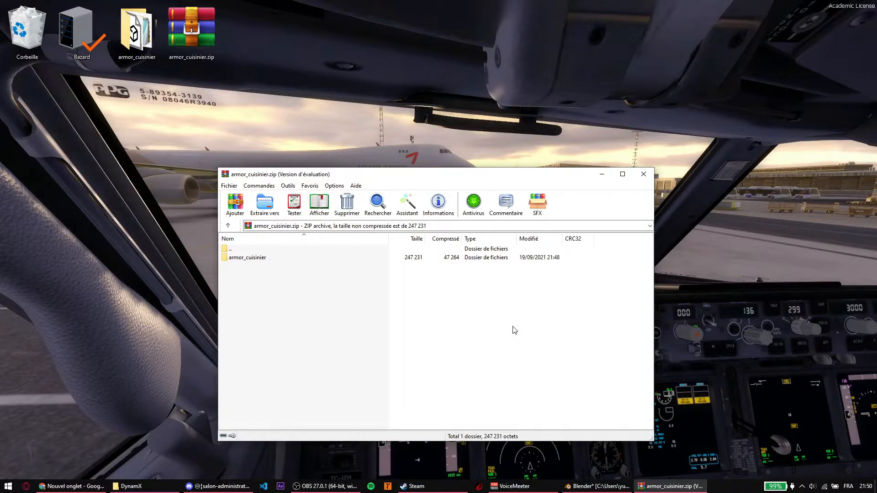
# Open the reference archive TonationRP.zip from the DynamX folder and minimize the folder window
pyautogui.click(132, 486)
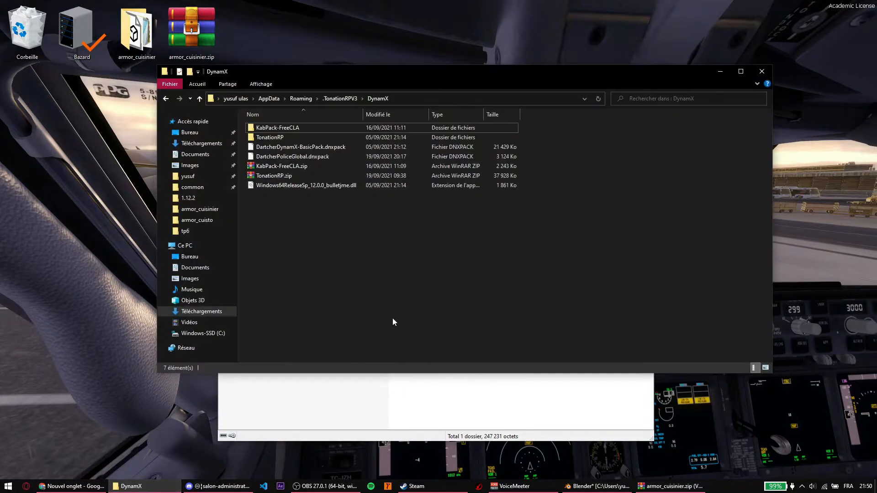
pyautogui.click(288, 169)
pyautogui.doubleClick(286, 176)
pyautogui.click(714, 80)
pyautogui.click(719, 71)
# Arrange the TonationRP.zip and armor_cuisinier.zip windows side by side to compare their folder structures
pyautogui.click(484, 312)
pyautogui.moveTo(437, 179); pyautogui.dragTo(0, 189)
pyautogui.moveTo(479, 177); pyautogui.dragTo(876, 192)
pyautogui.click(133, 172)
pyautogui.moveTo(134, 176); pyautogui.dragTo(110, 110)
# Create a new folder named armors on the desktop
pyautogui.rightClick(507, 163)
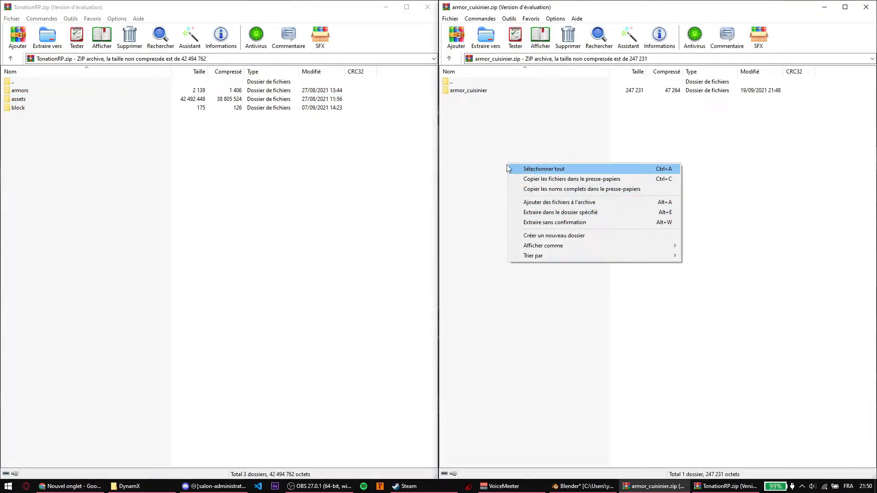
pyautogui.click(487, 154)
pyautogui.press('super+d')
pyautogui.rightClick(222, 155)
pyautogui.moveTo(197, 241)
pyautogui.click(337, 239)
pyautogui.write('armors')
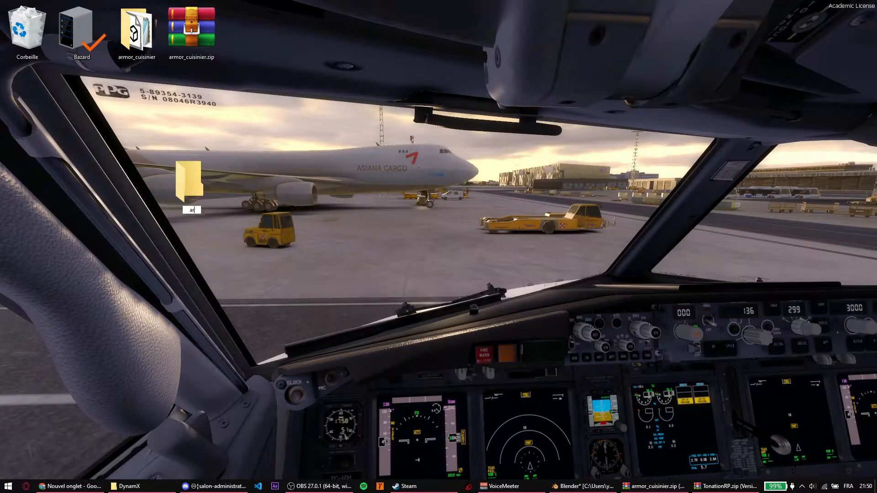
pyautogui.press('Return')
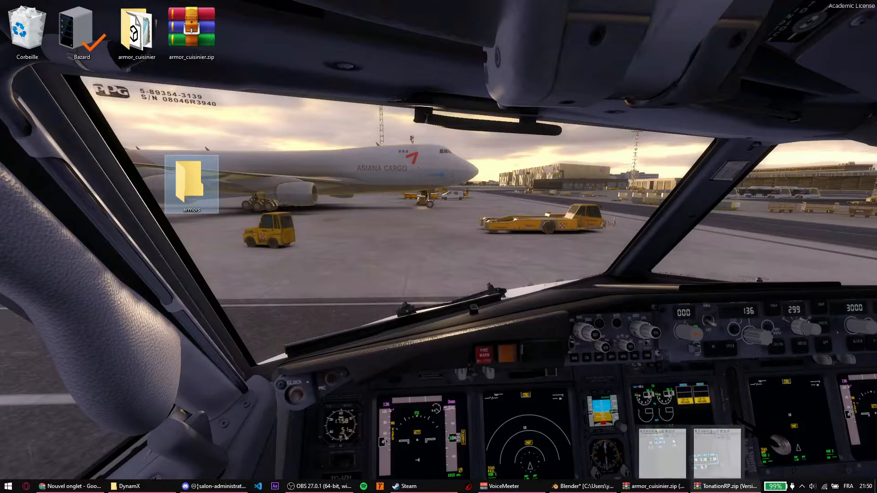
# Add the armors folder from the desktop to the root of armor_cuisinier.zip, and move the desktop copy to the recycle bin
pyautogui.click(726, 486)
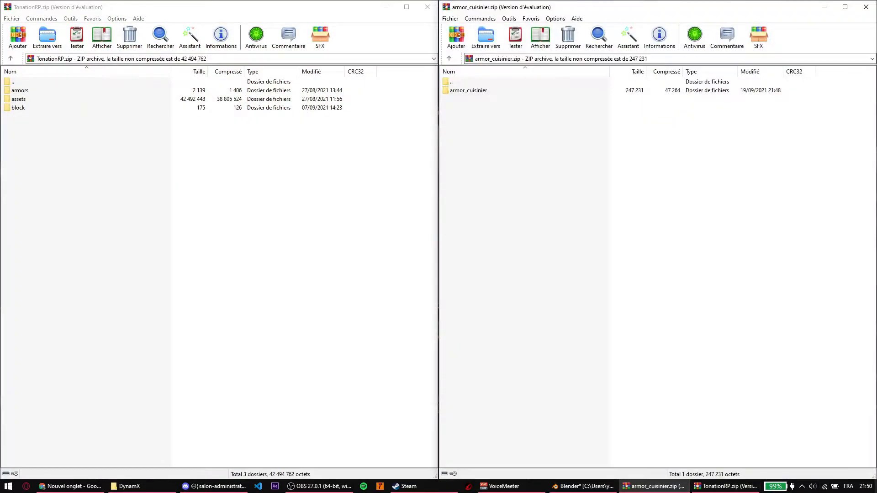
pyautogui.click(875, 487)
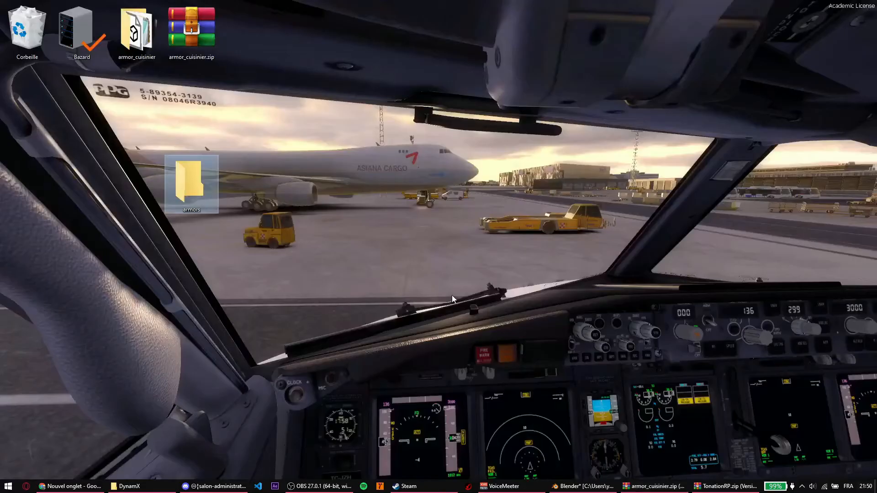
pyautogui.click(654, 487)
pyautogui.moveTo(189, 183); pyautogui.dragTo(614, 336)
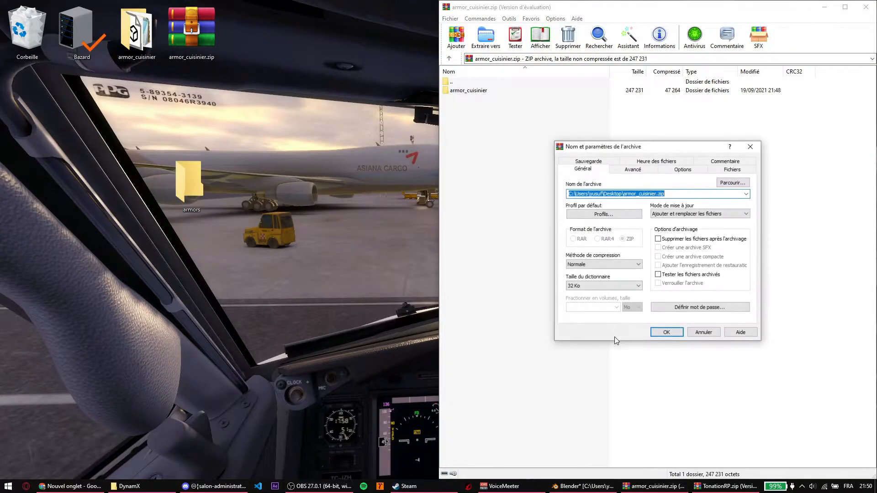
pyautogui.click(665, 332)
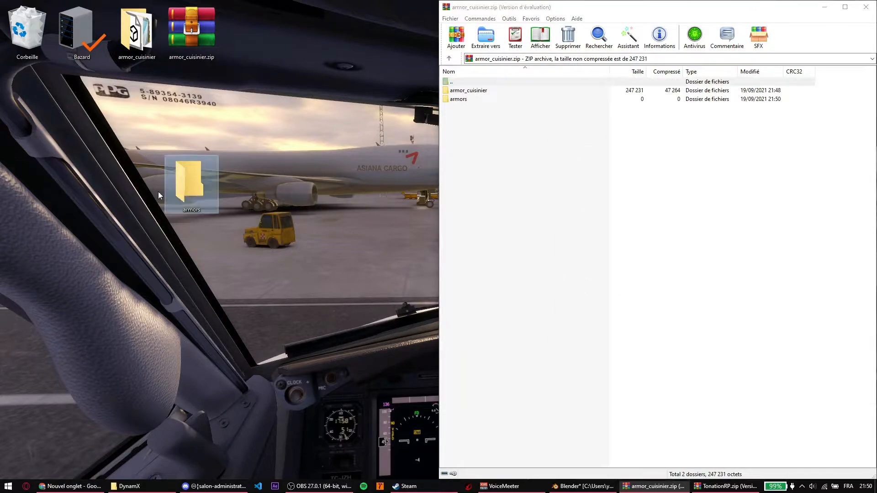
pyautogui.moveTo(188, 195); pyautogui.dragTo(29, 50)
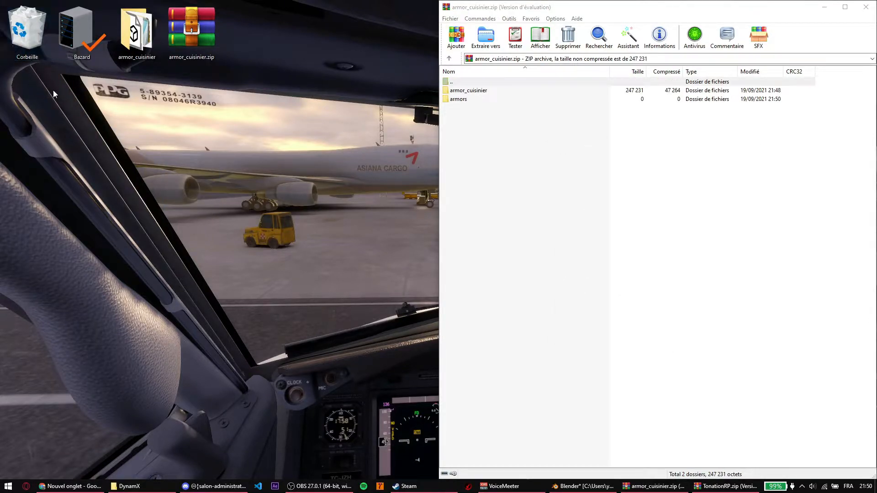
# Copy the assets folder from TonationRP.zip into the root of armor_cuisinier.zip
pyautogui.click(723, 486)
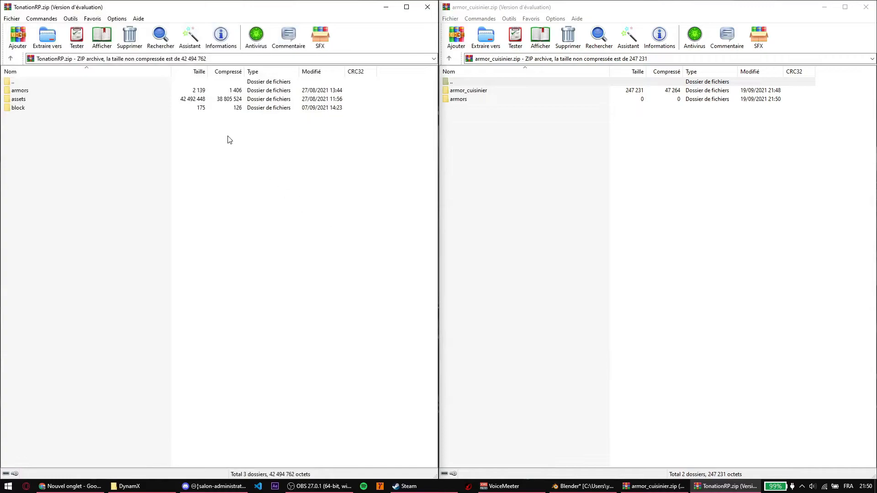
pyautogui.moveTo(66, 100); pyautogui.dragTo(516, 239)
pyautogui.click(667, 332)
pyautogui.click(500, 152)
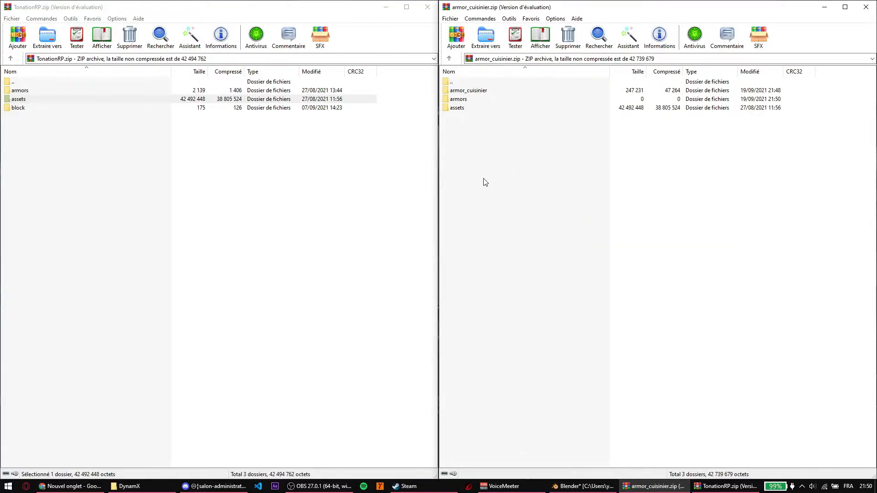
# Delete all the copied model folders from assets\dynamxmod\models\obj in armor_cuisinier.zip
pyautogui.doubleClick(466, 113)
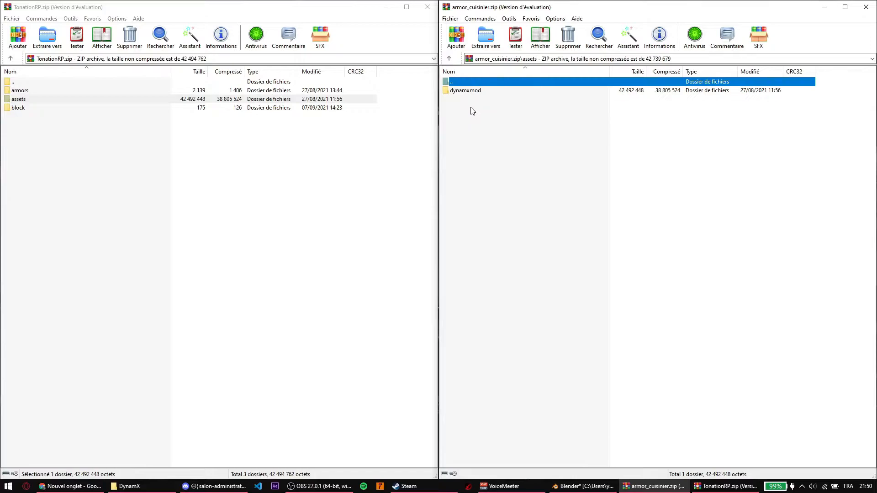
pyautogui.doubleClick(458, 93)
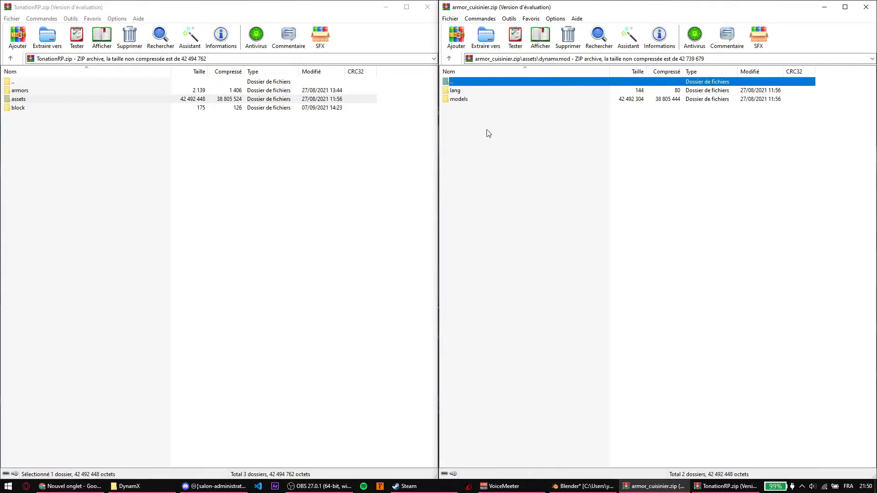
pyautogui.doubleClick(453, 91)
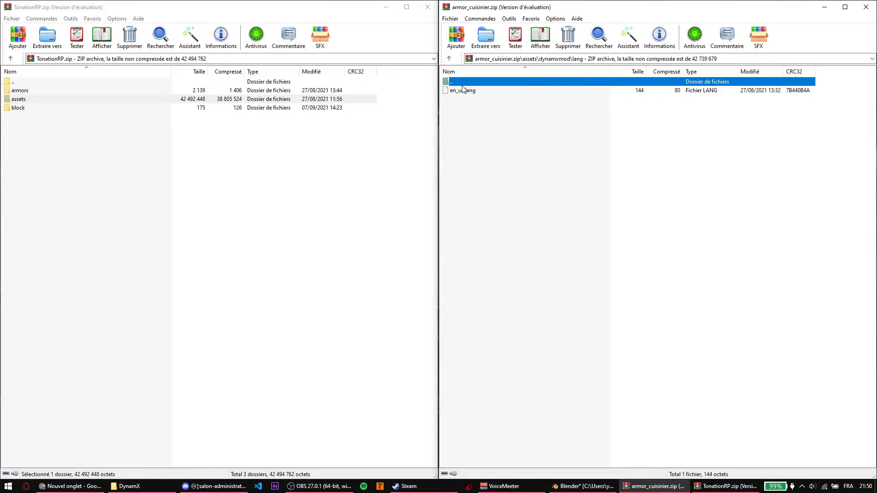
pyautogui.doubleClick(462, 84)
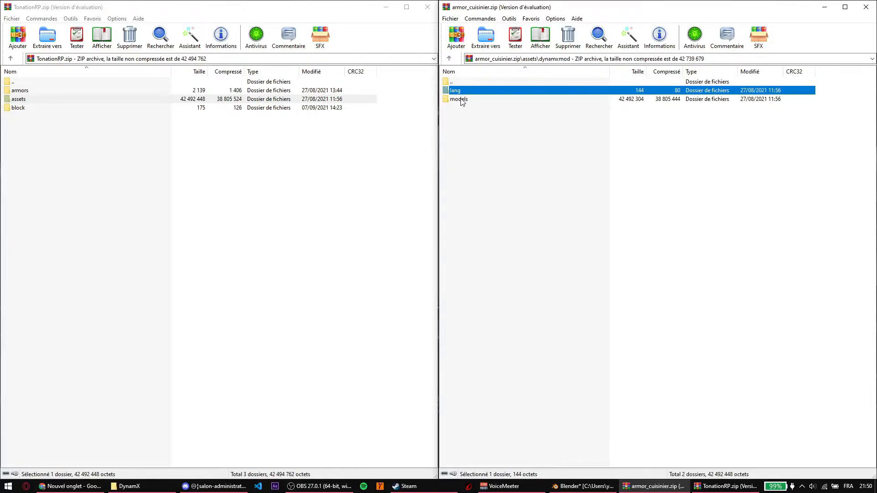
pyautogui.doubleClick(462, 99)
pyautogui.doubleClick(476, 92)
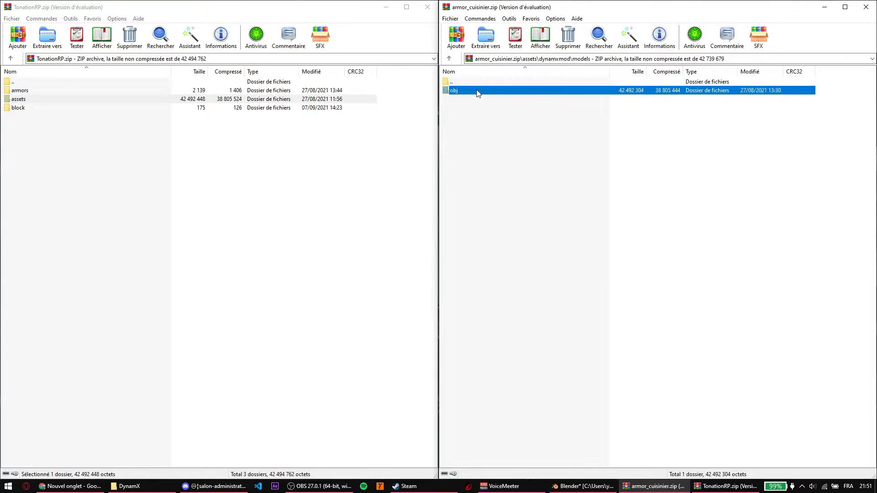
pyautogui.moveTo(523, 275); pyautogui.dragTo(471, 93)
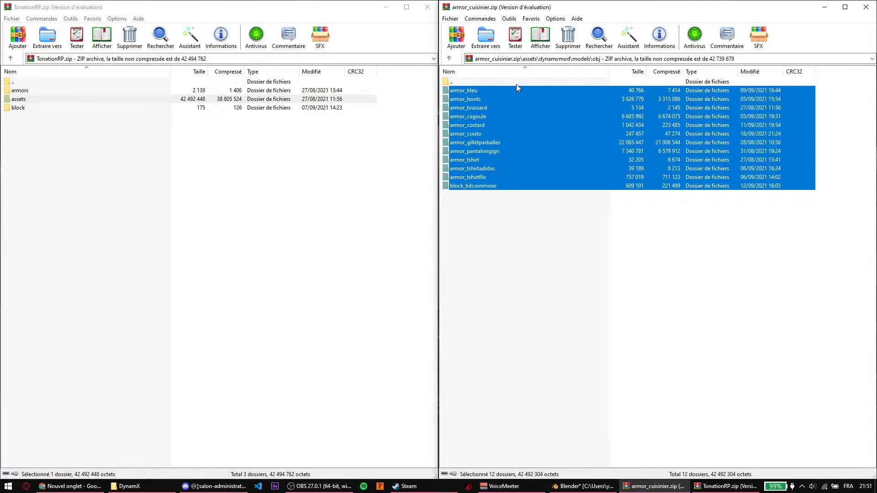
pyautogui.click(538, 243)
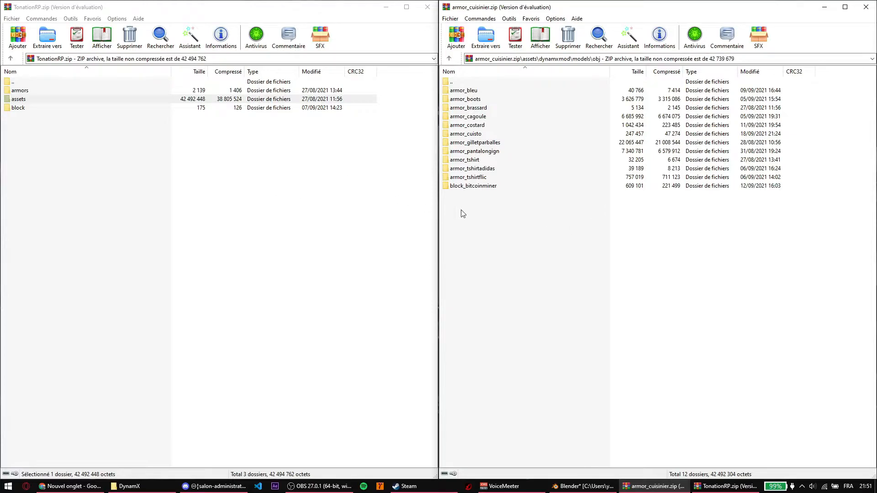
pyautogui.moveTo(542, 249); pyautogui.dragTo(490, 124)
pyautogui.moveTo(562, 280); pyautogui.dragTo(478, 86)
pyautogui.press('Delete')
pyautogui.press('Return')
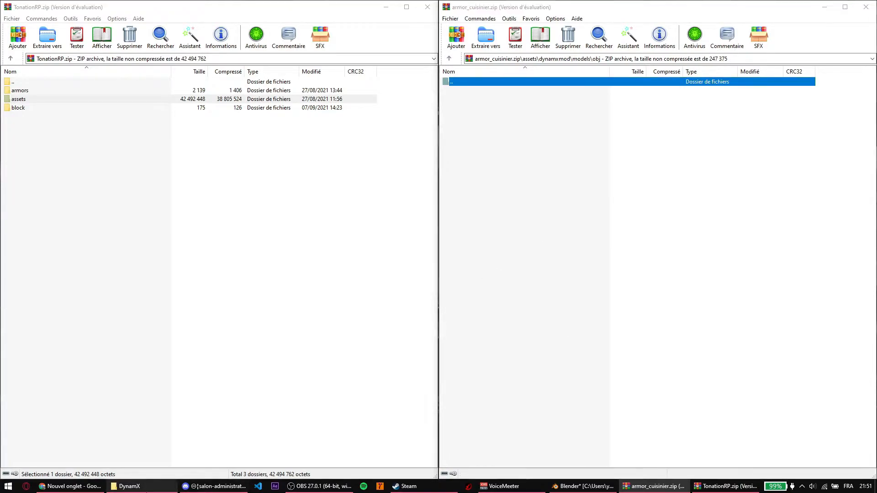
# Add the desktop folder armor_cuisinier to assets\dynamxmod\models\obj in armor_cuisinier.zip
pyautogui.click(130, 486)
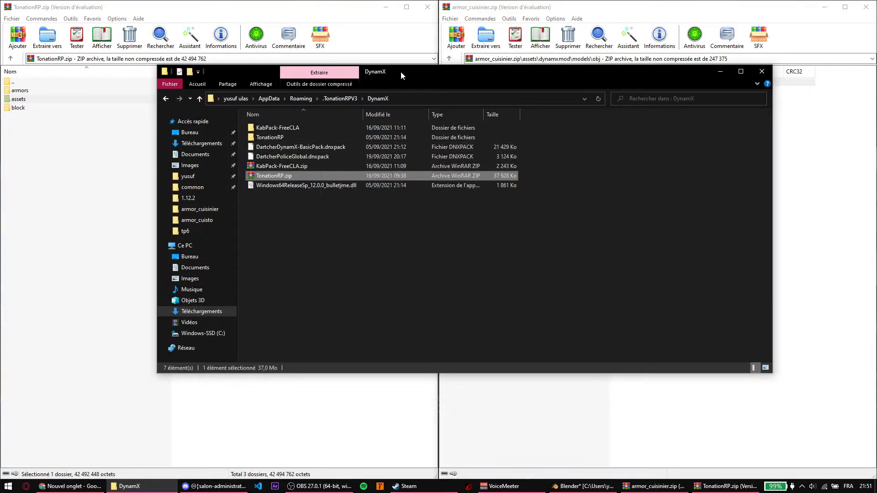
pyautogui.moveTo(401, 72); pyautogui.dragTo(240, 79)
pyautogui.click(171, 234)
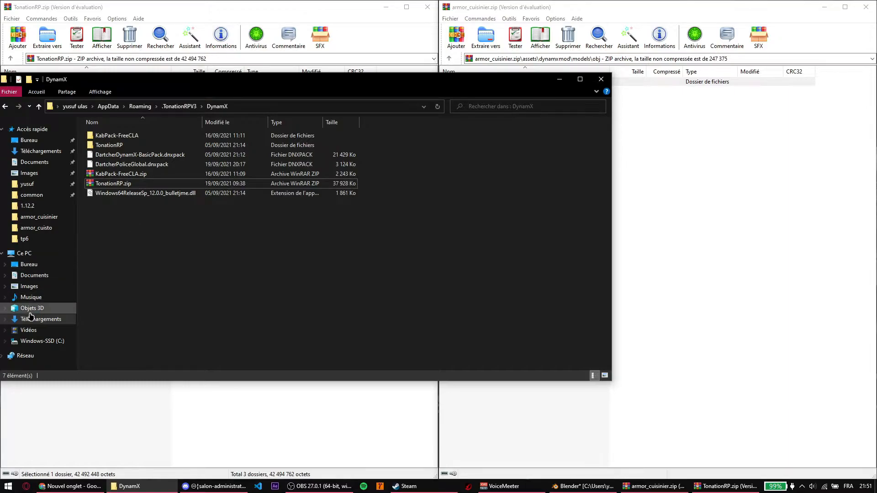
pyautogui.click(46, 318)
pyautogui.click(145, 149)
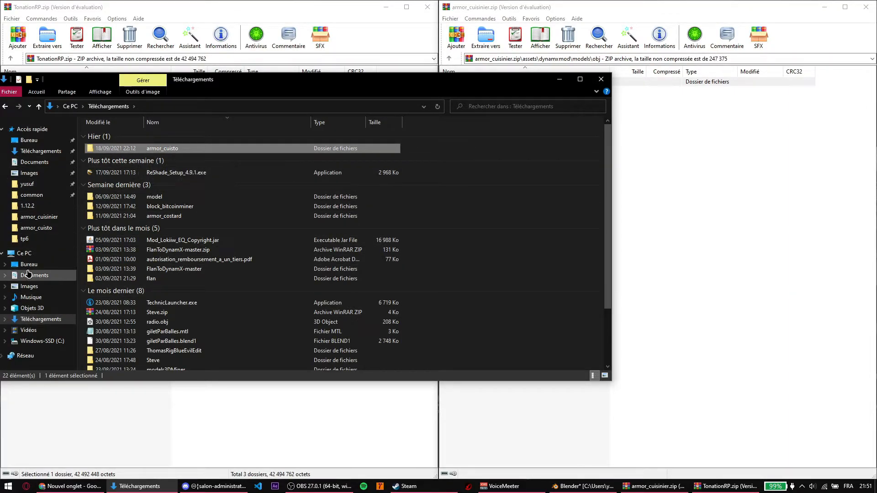
pyautogui.click(28, 264)
pyautogui.moveTo(108, 146); pyautogui.dragTo(674, 242)
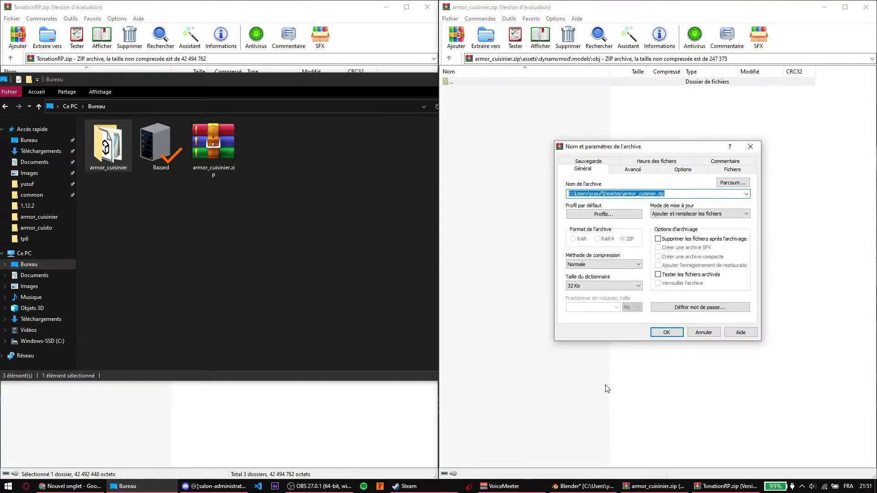
pyautogui.press('Return')
pyautogui.click(373, 247)
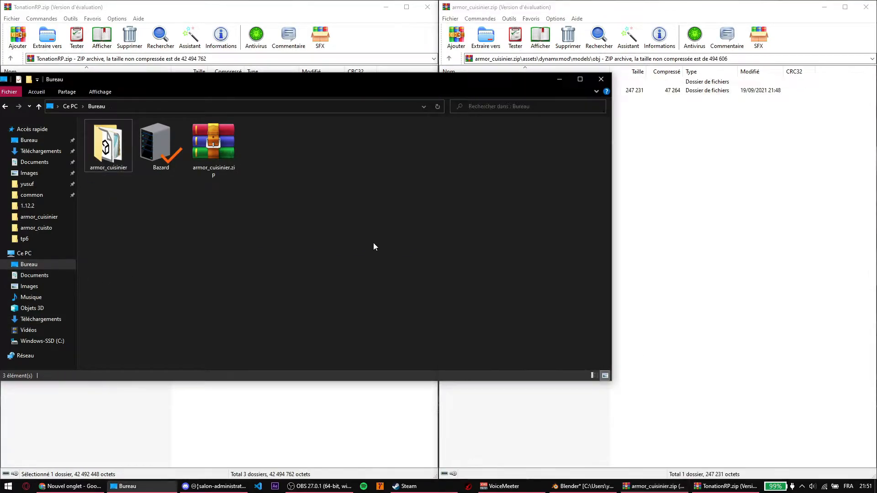
# Examine the contents of the armor_cuisinier folder inside the archive's obj folder
pyautogui.doubleClick(476, 93)
pyautogui.moveTo(579, 182); pyautogui.dragTo(489, 182)
pyautogui.click(489, 182)
pyautogui.doubleClick(473, 84)
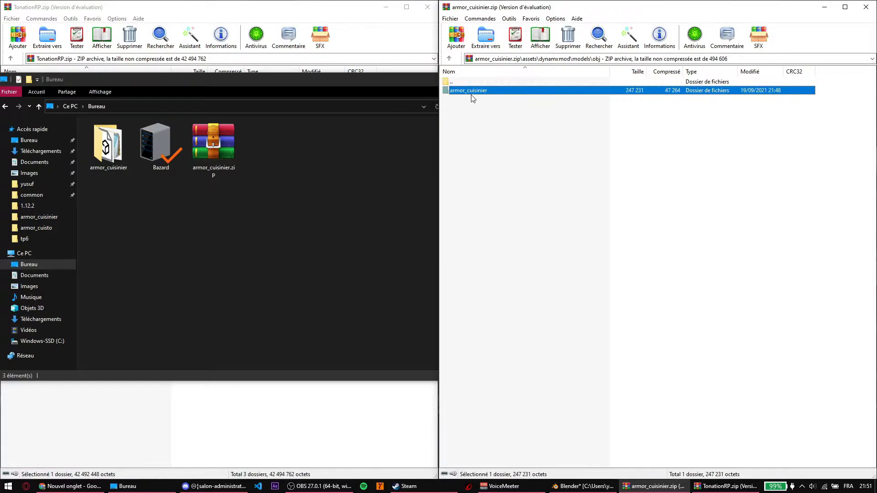
pyautogui.click(354, 219)
pyautogui.click(656, 208)
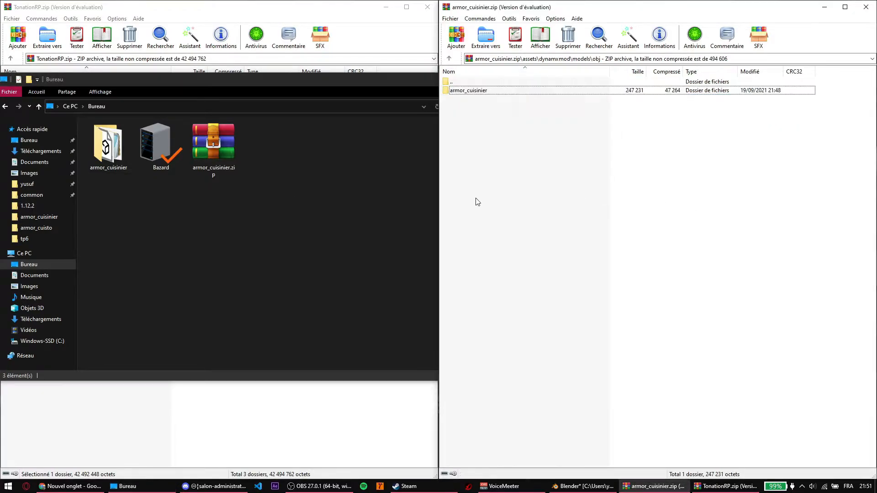
pyautogui.click(400, 220)
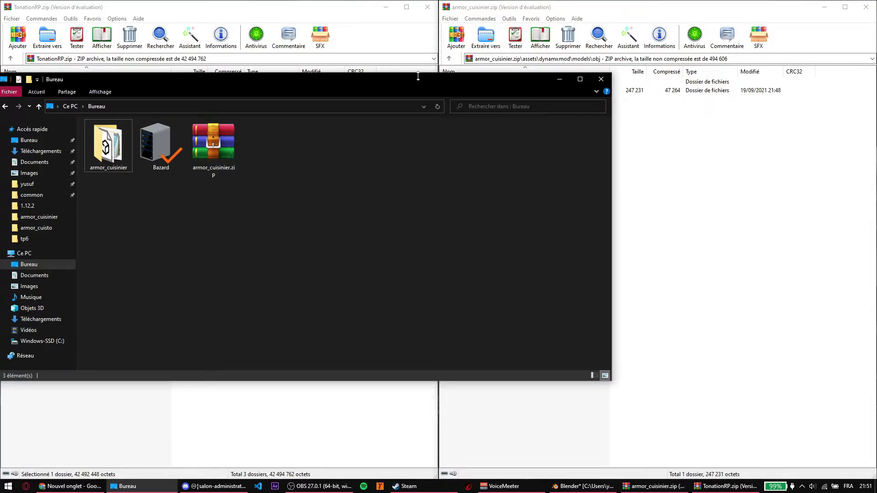
pyautogui.click(636, 209)
# Delete the duplicate armor_cuisinier folder from the root of armor_cuisinier.zip
pyautogui.doubleClick(454, 81)
pyautogui.doubleClick(481, 81)
pyautogui.doubleClick(481, 81)
pyautogui.doubleClick(482, 82)
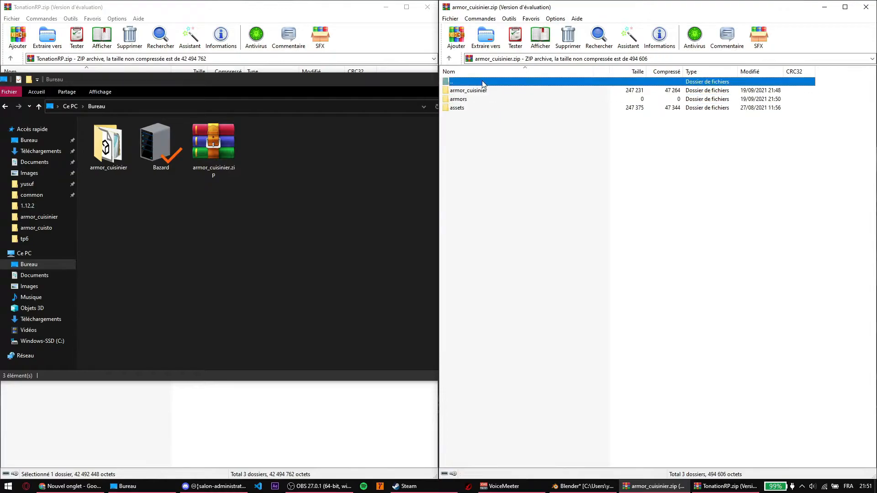
pyautogui.click(478, 93)
pyautogui.press('Delete')
pyautogui.click(485, 167)
pyautogui.moveTo(503, 229); pyautogui.dragTo(464, 114)
pyautogui.click(484, 151)
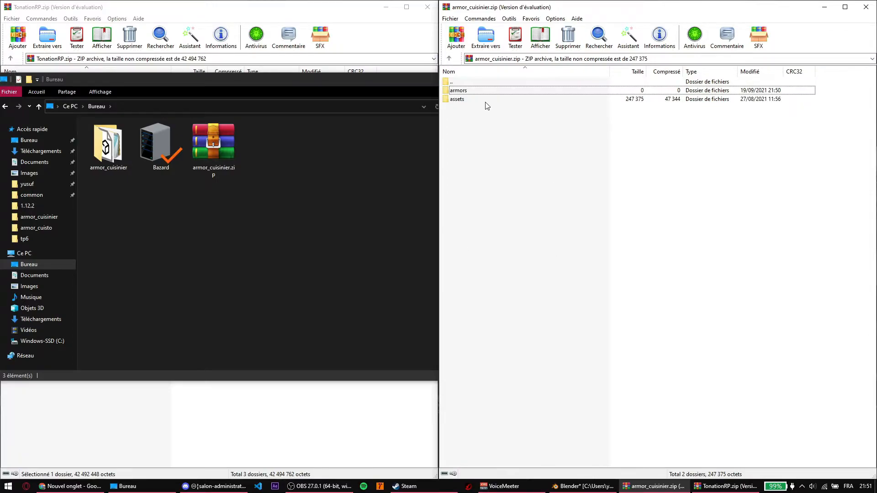
# Check the contents of the archive's armors folder and return to the archive root
pyautogui.doubleClick(478, 93)
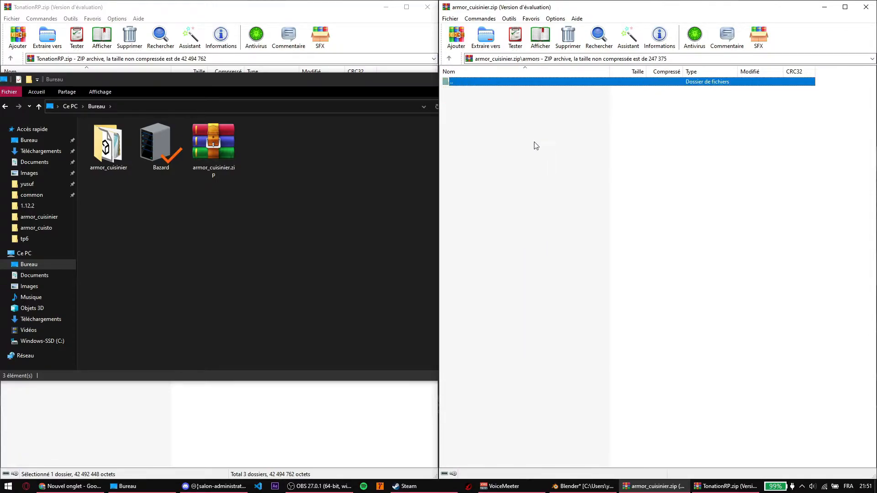
pyautogui.click(474, 89)
pyautogui.doubleClick(459, 86)
pyautogui.click(473, 163)
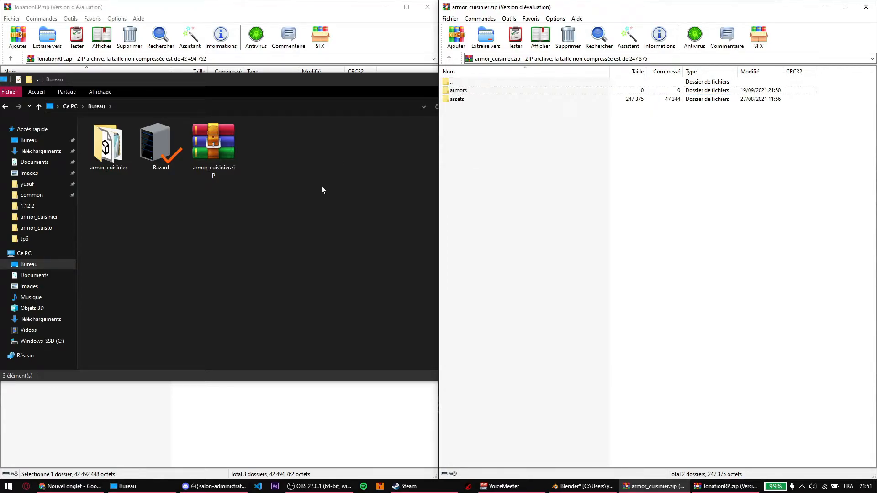
# Delete armor_cuisinier.zip and the armor_cuisinier folder from the desktop
pyautogui.click(232, 173)
pyautogui.press('Delete')
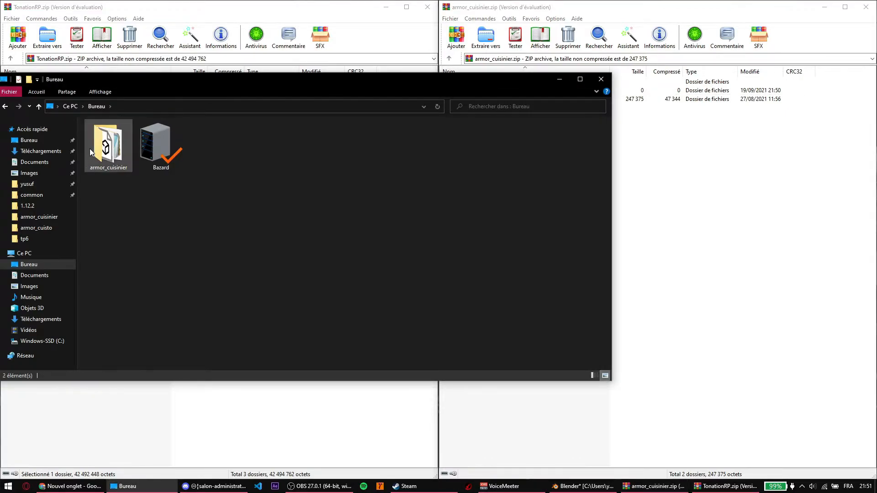
pyautogui.click(89, 149)
pyautogui.press('Delete')
# Create a new text file named armor_cuisinier.dynx on the desktop and open it in Atom
pyautogui.rightClick(203, 221)
pyautogui.moveTo(240, 287)
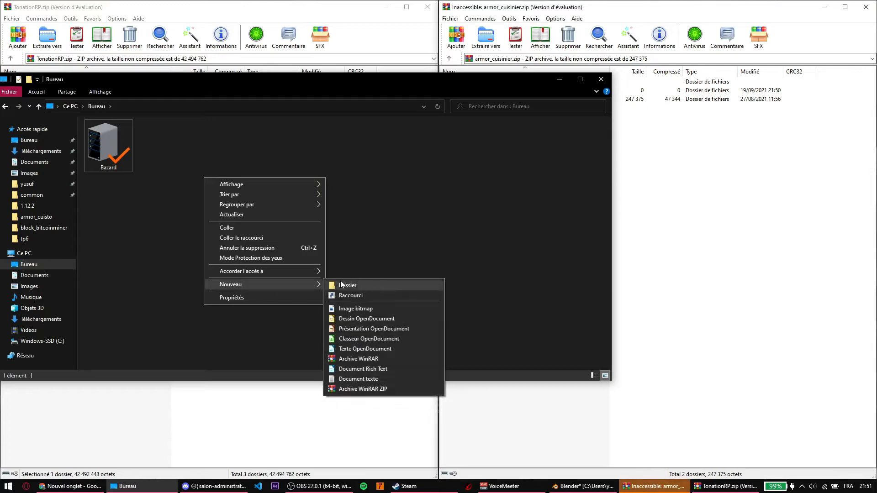
pyautogui.click(364, 378)
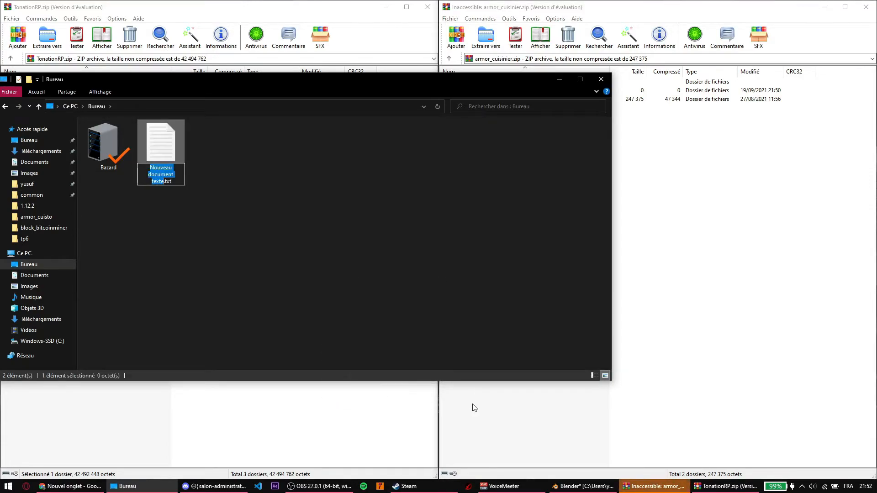
pyautogui.write('armor_')
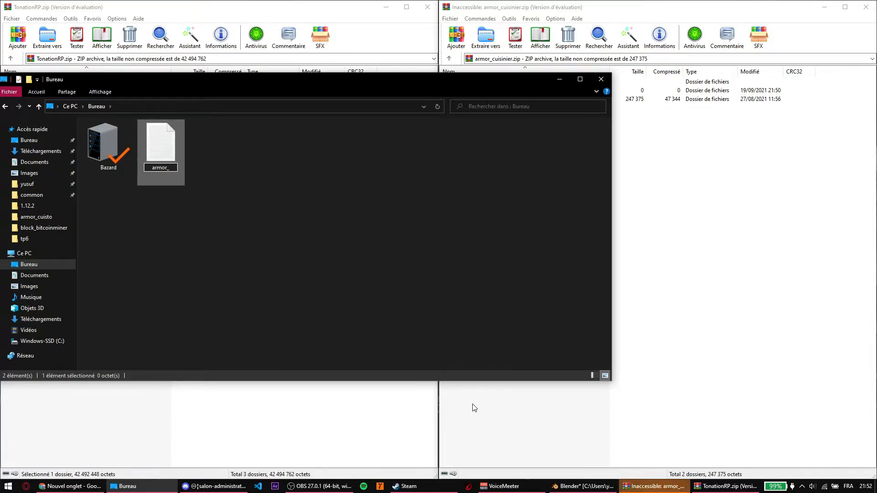
pyautogui.write('cuisinie')
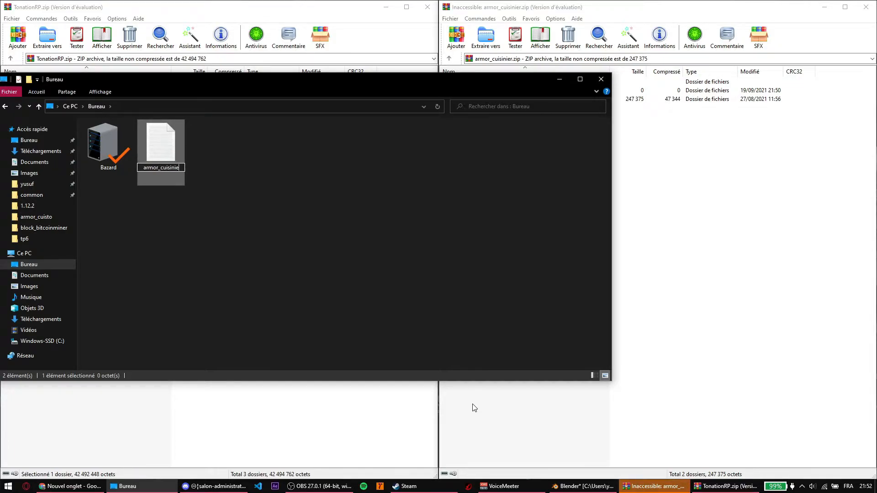
pyautogui.write('r.dynx')
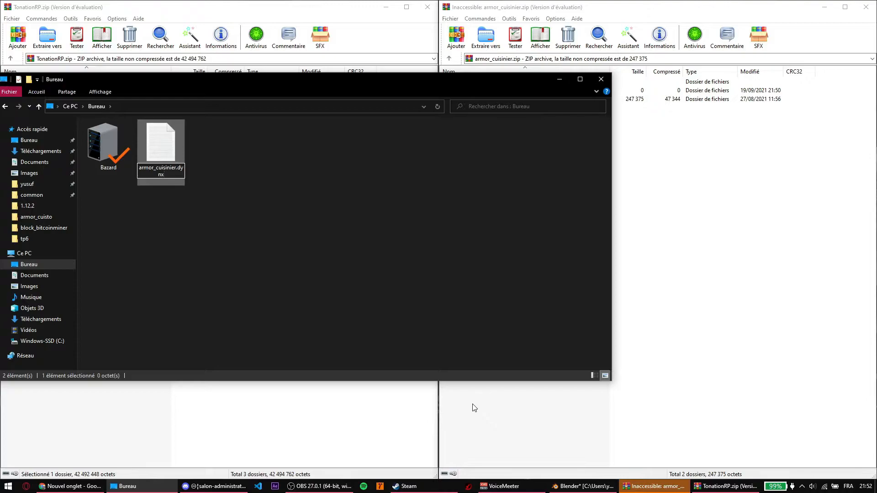
pyautogui.press('Return')
pyautogui.press('Return')
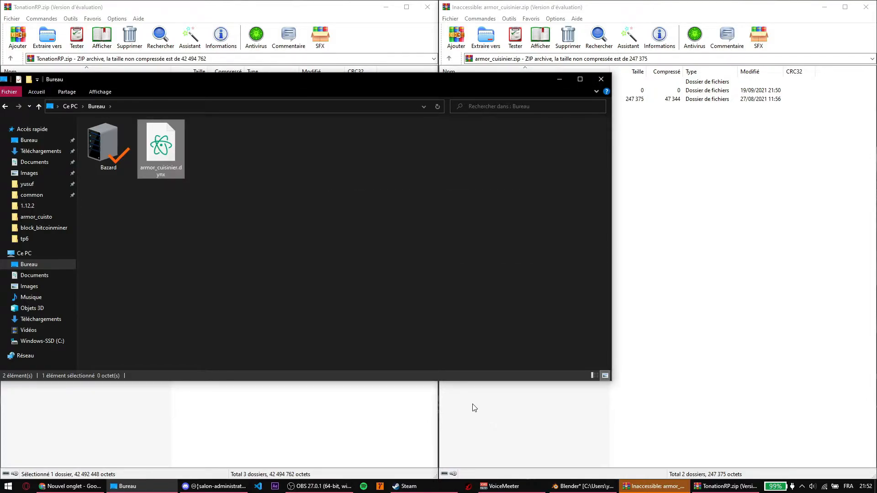
pyautogui.doubleClick(158, 129)
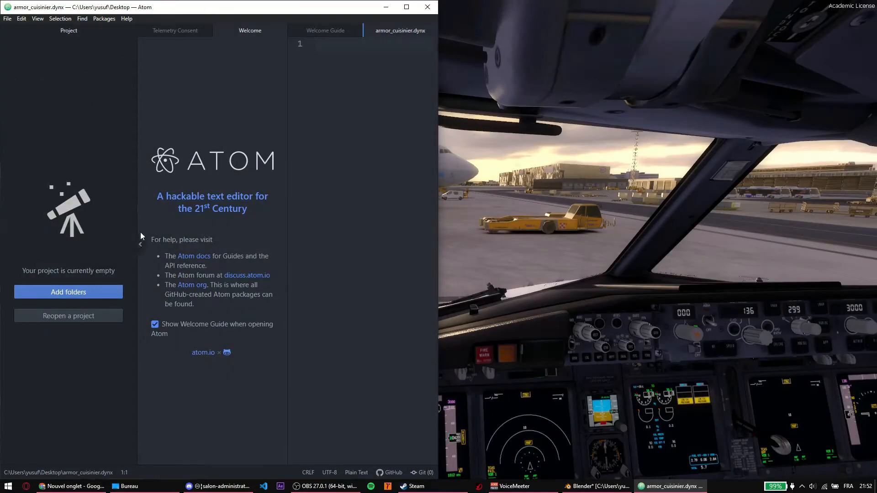
# Hide the empty Project pane and close the Telemetry Consent and Welcome pages, leaving armor_cuisinier.dynx open for editing
pyautogui.click(141, 244)
pyautogui.click(96, 31)
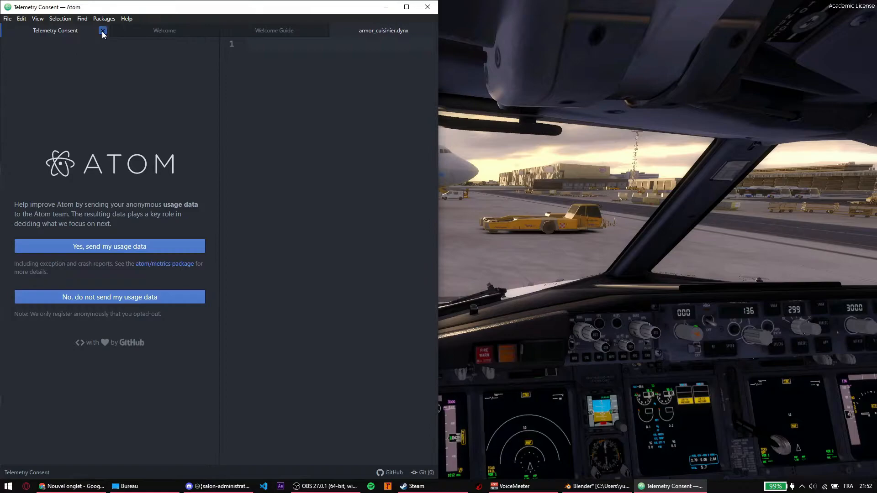
pyautogui.click(102, 31)
pyautogui.click(112, 30)
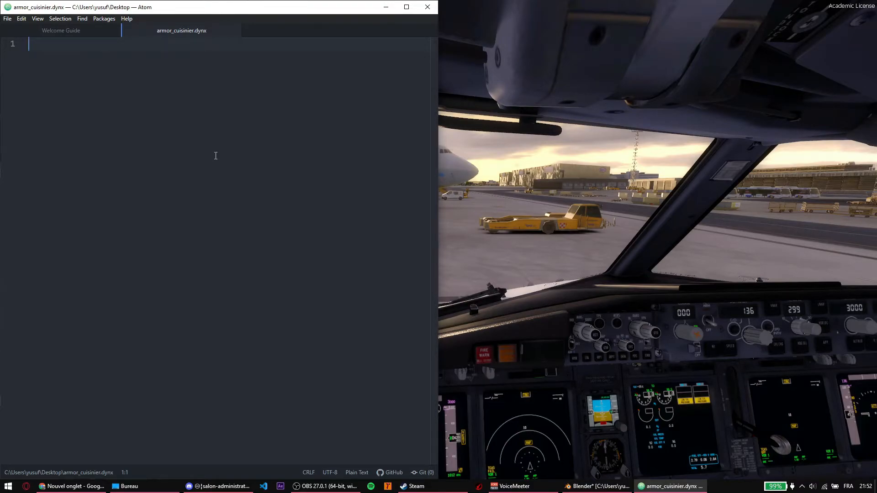
# Write the first line of armor_cuisinier.dynx as "Name: Tenue de cuisinier"
pyautogui.press('capslock')
pyautogui.write('N')
pyautogui.press('capslock')
pyautogui.write('ame:')
pyautogui.press('capslock')
pyautogui.write('T')
pyautogui.press('capslock')
pyautogui.write('enue de cuisinier')
pyautogui.press('Return')
# Add a second line reading "Description: Tenue noir et blanche" and start a new line below it
pyautogui.press('capslock')
pyautogui.write('D')
pyautogui.press('capslock')
pyautogui.write('escription')
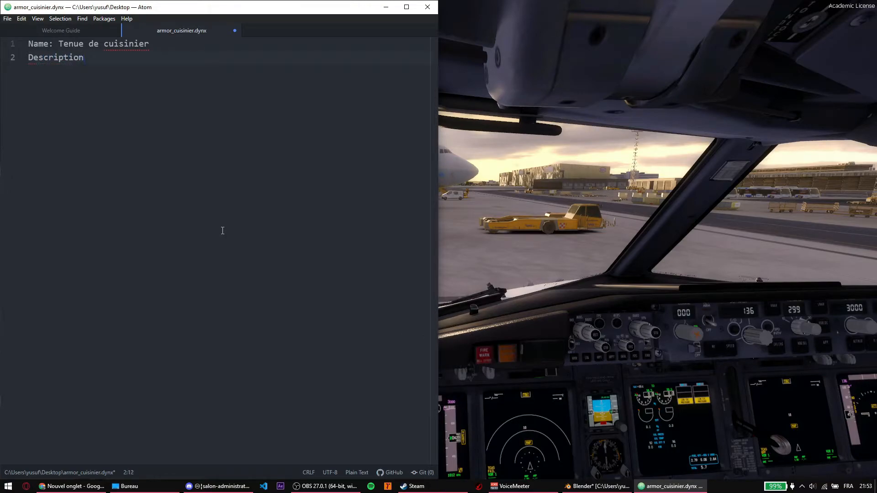
pyautogui.write(':')
pyautogui.press('capslock')
pyautogui.write('TENUE')
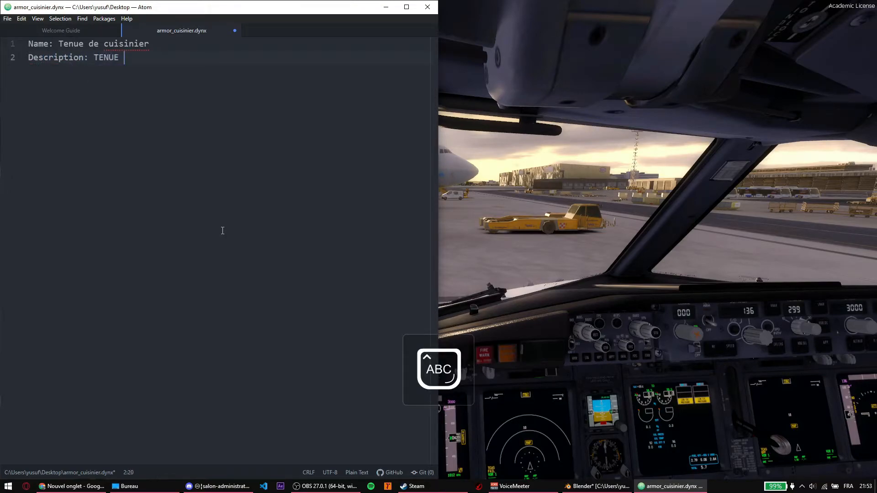
pyautogui.press('BackSpace')
pyautogui.press('BackSpace')
pyautogui.press('BackSpace')
pyautogui.press('BackSpace')
pyautogui.press('capslock')
pyautogui.write('enue noir et blanche')
pyautogui.press('Return')
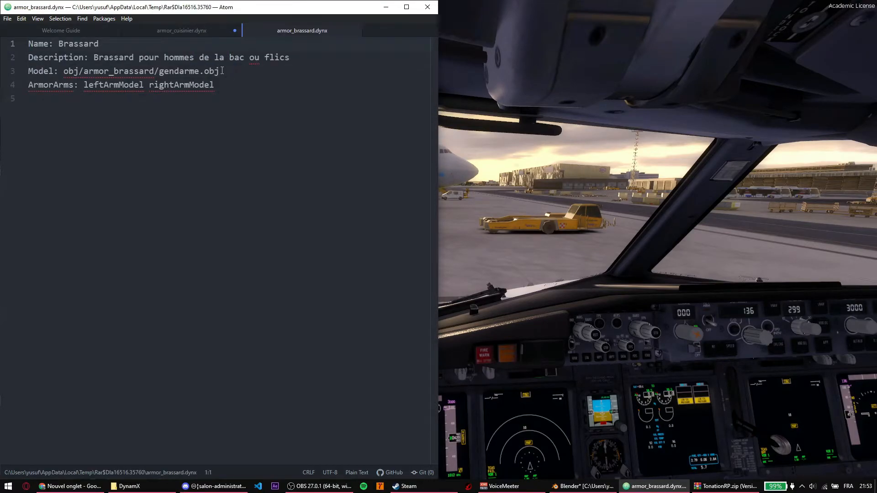
# Consult the Model line in armor_brassard.dynx and begin line 3 of armor_cuisinier.dynx with "Model:"
pyautogui.click(222, 70)
pyautogui.moveTo(238, 71); pyautogui.dragTo(160, 73)
pyautogui.moveTo(225, 69); pyautogui.dragTo(27, 71)
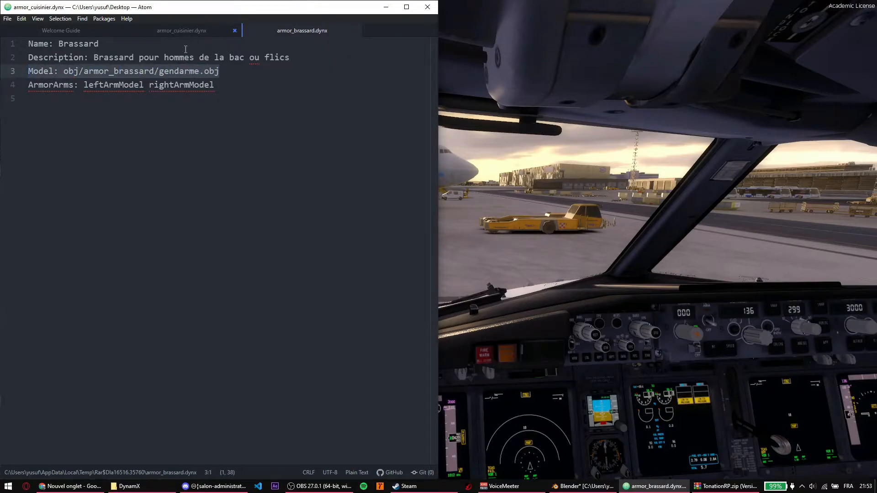
pyautogui.hotkey('ctrl', 'tab')
pyautogui.write('Mo')
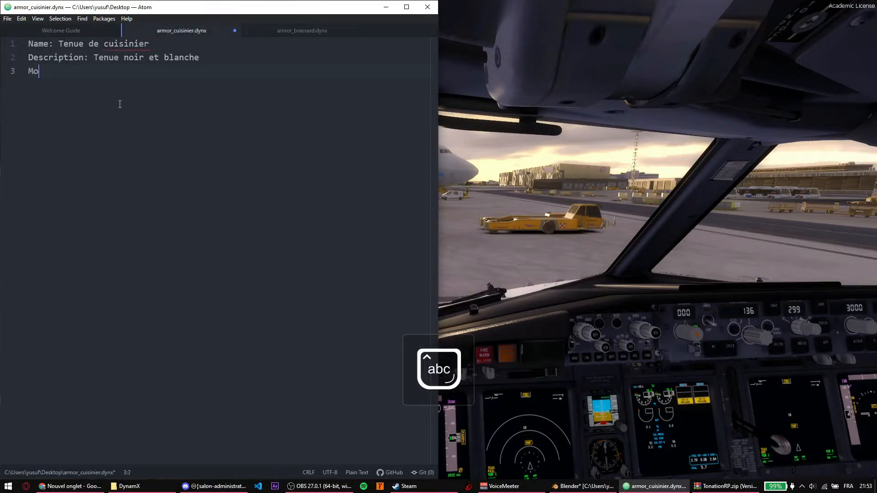
pyautogui.write('del:')
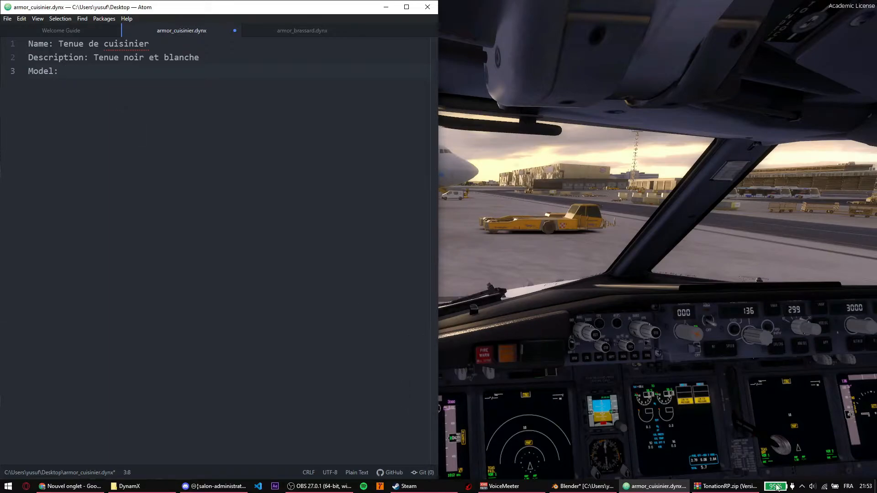
# Close TonationRP.zip, open armor_cuisinier.zip from the desktop and browse to its assets\dynamxmod\models folder
pyautogui.click(749, 486)
pyautogui.click(379, 365)
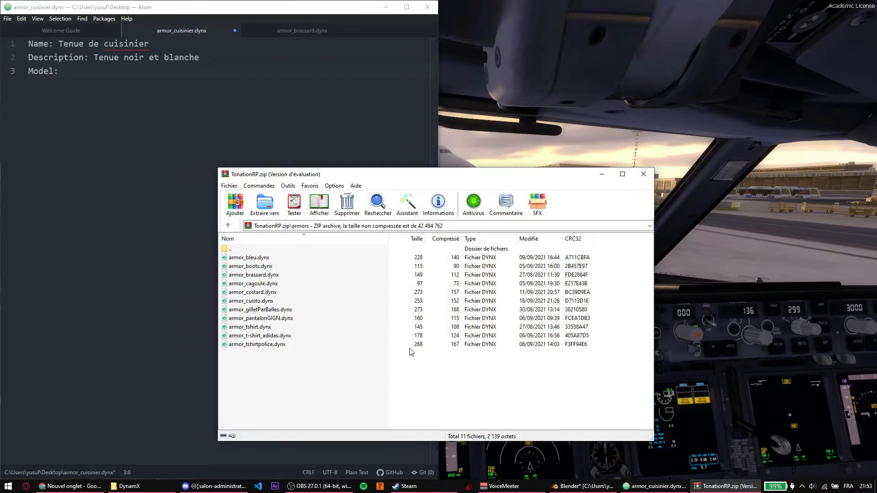
pyautogui.click(644, 174)
pyautogui.click(875, 487)
pyautogui.moveTo(249, 34); pyautogui.dragTo(82, 113)
pyautogui.doubleClick(82, 109)
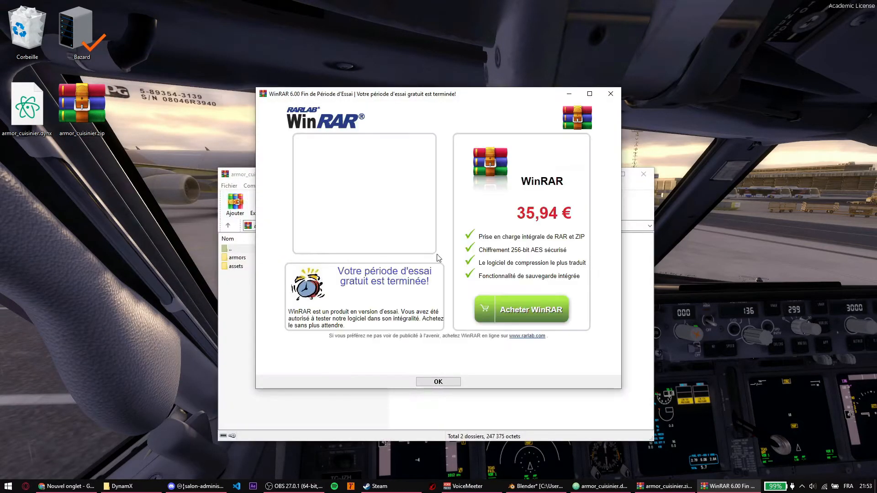
pyautogui.click(611, 94)
pyautogui.click(251, 267)
pyautogui.doubleClick(251, 266)
pyautogui.doubleClick(252, 259)
pyautogui.doubleClick(256, 267)
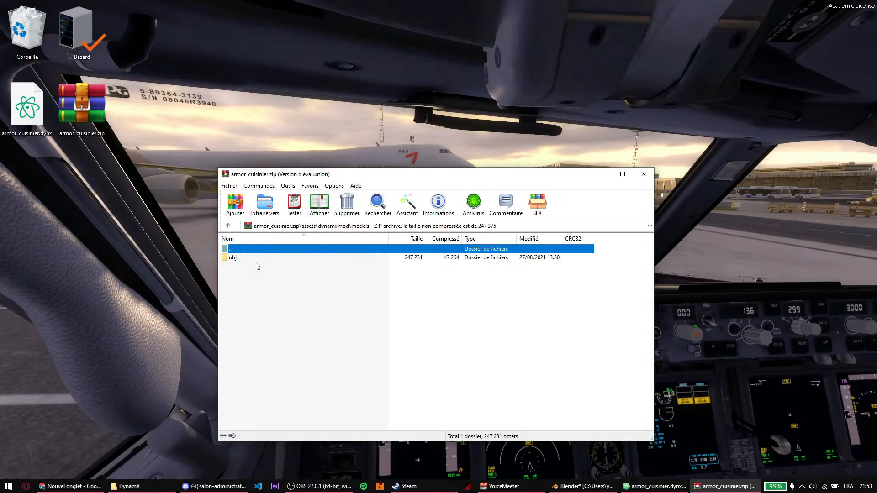
pyautogui.click(252, 257)
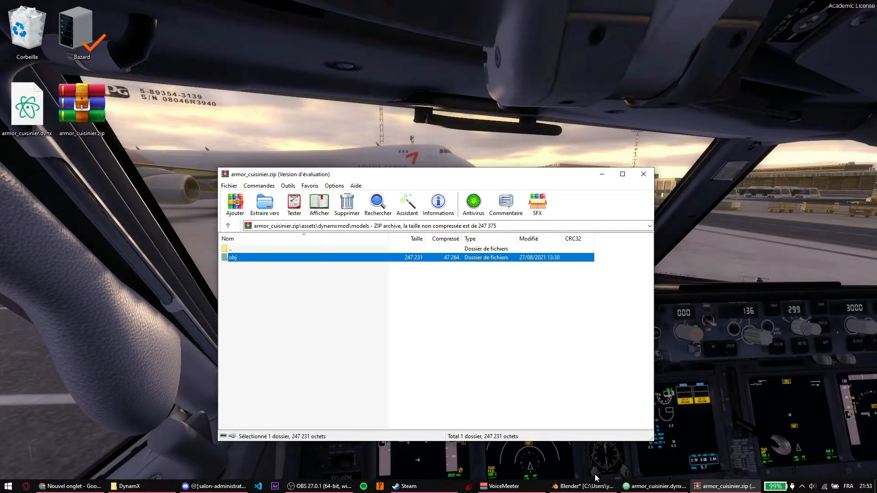
# Arrange the armor_cuisinier.dynx editor and the archive window side by side, with the editor ready for input
pyautogui.click(656, 485)
pyautogui.moveTo(280, 13); pyautogui.dragTo(872, 173)
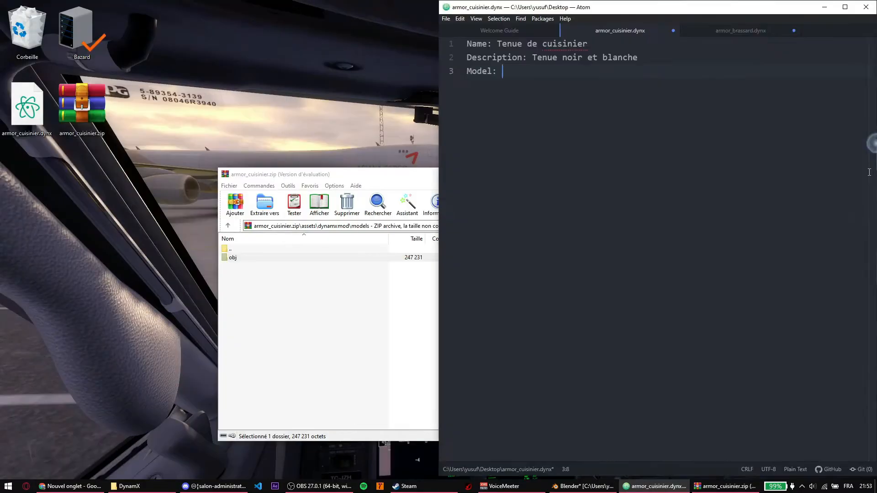
pyautogui.click(366, 292)
pyautogui.moveTo(343, 174); pyautogui.dragTo(185, 166)
pyautogui.click(626, 90)
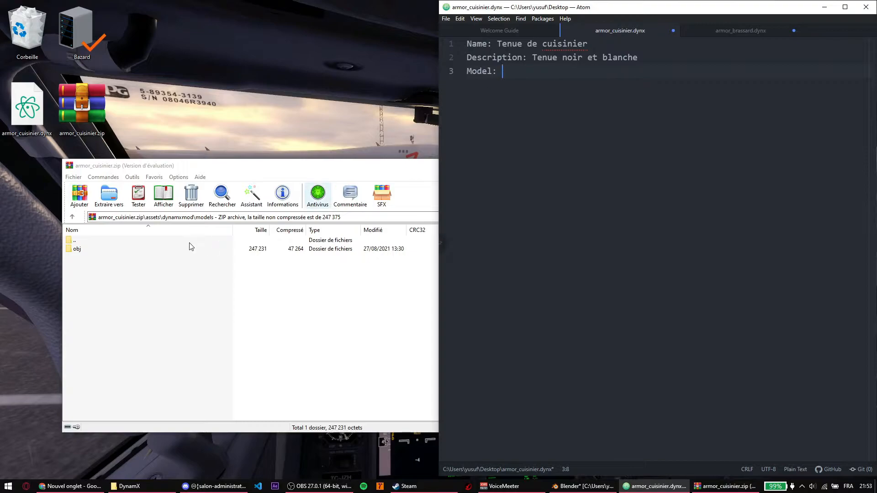
# Enter obj/armor_cuisinier/ as the folder path on the Model line, following the archive's folder structure
pyautogui.write('obj ')
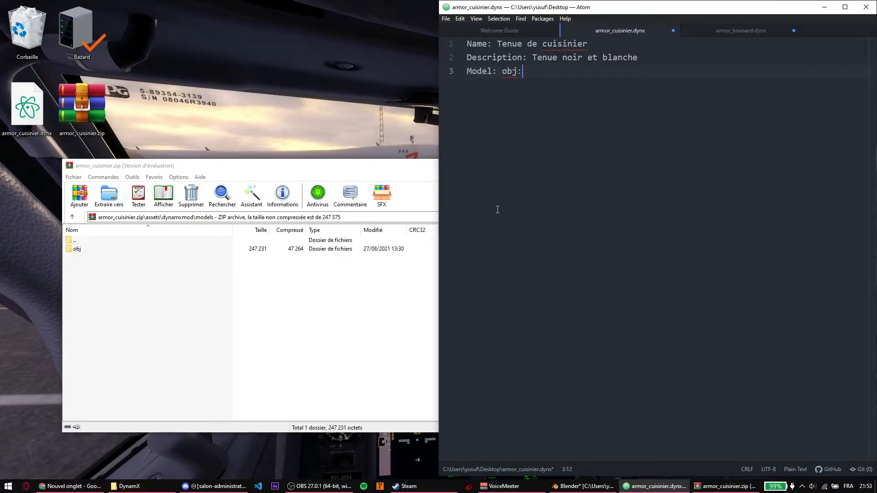
pyautogui.write('/')
pyautogui.doubleClick(131, 250)
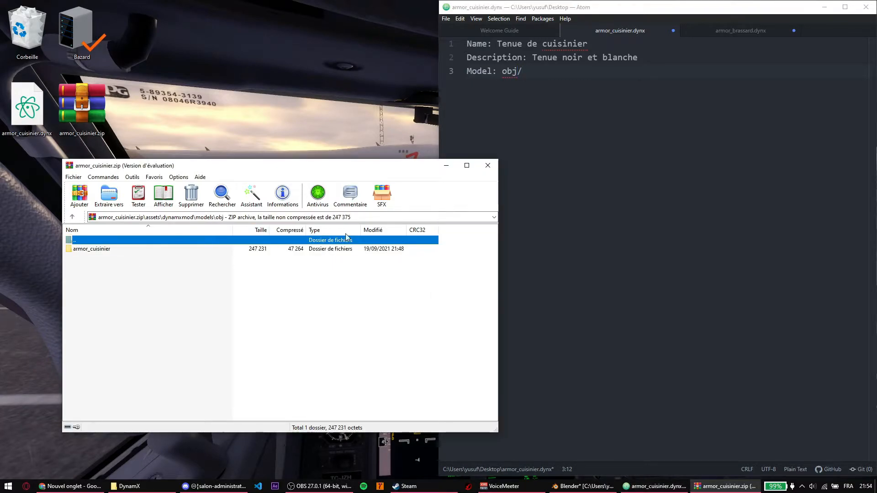
pyautogui.click(451, 323)
pyautogui.click(605, 103)
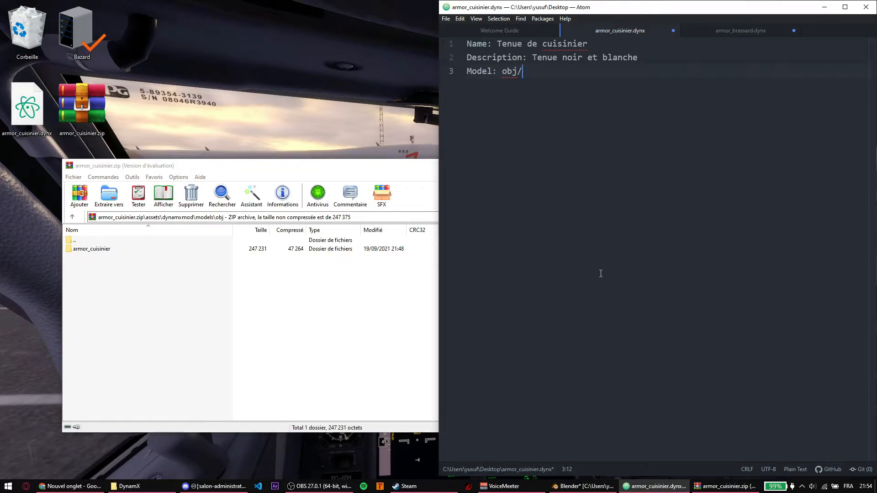
pyautogui.write('armo')
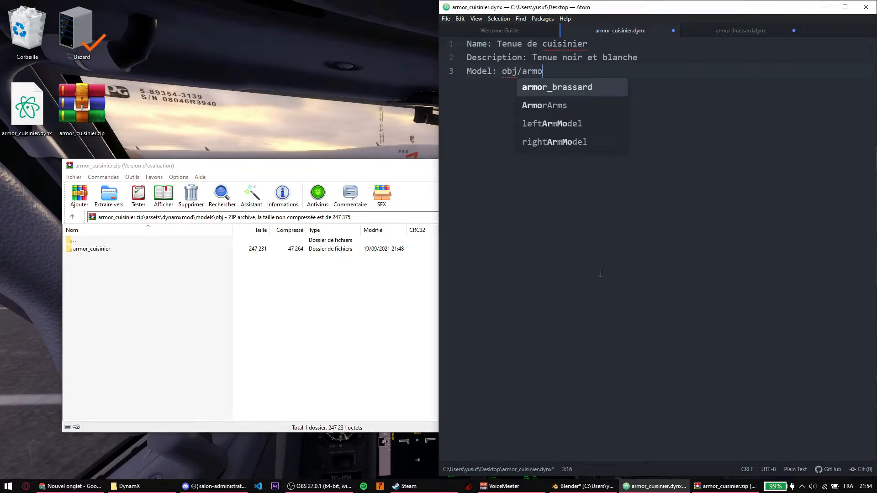
pyautogui.write('r_cuisinier')
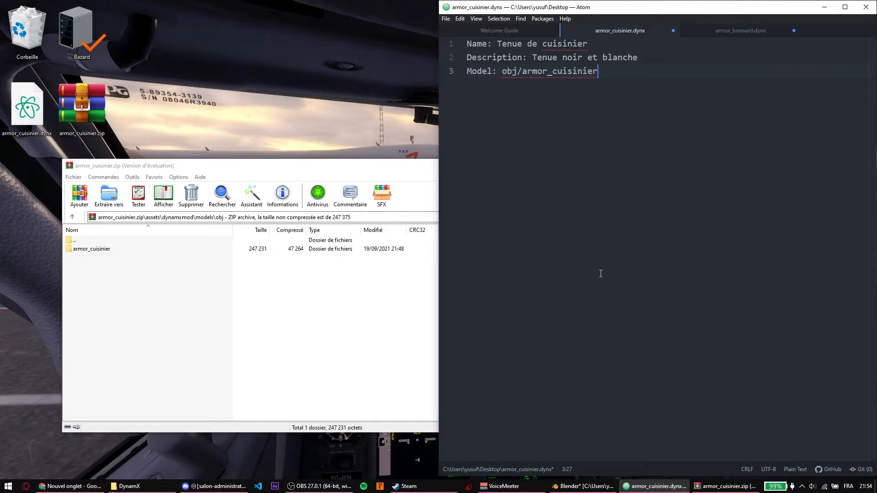
pyautogui.write('_')
pyautogui.press('BackSpace')
pyautogui.write('/')
# Copy the name of tenue_cuisinier.obj from the archive's armor_cuisinier folder and append it to the Model path
pyautogui.doubleClick(238, 250)
pyautogui.click(109, 276)
pyautogui.click(111, 275)
pyautogui.hotkey('ctrl', 'c')
pyautogui.click(618, 150)
pyautogui.hotkey('ctrl', 'v')
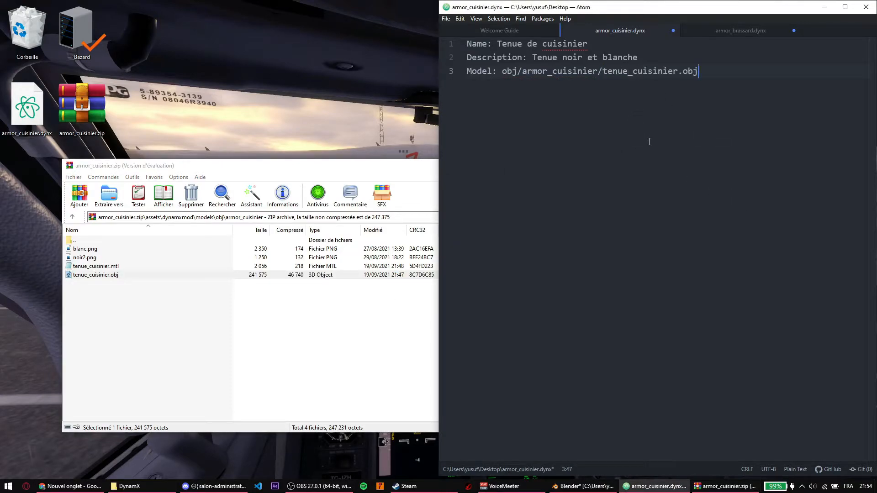
# Add an ArmorArms line with leftArmModel to armor_cuisinier.dynx, using the ArmorArms line in armor_brassard.dynx as reference
pyautogui.click(739, 32)
pyautogui.click(679, 86)
pyautogui.moveTo(677, 87); pyautogui.dragTo(472, 86)
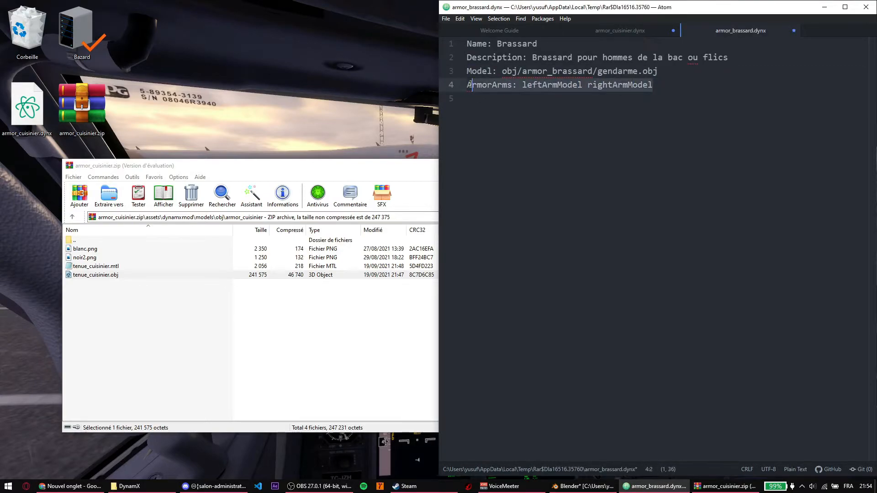
pyautogui.click(640, 31)
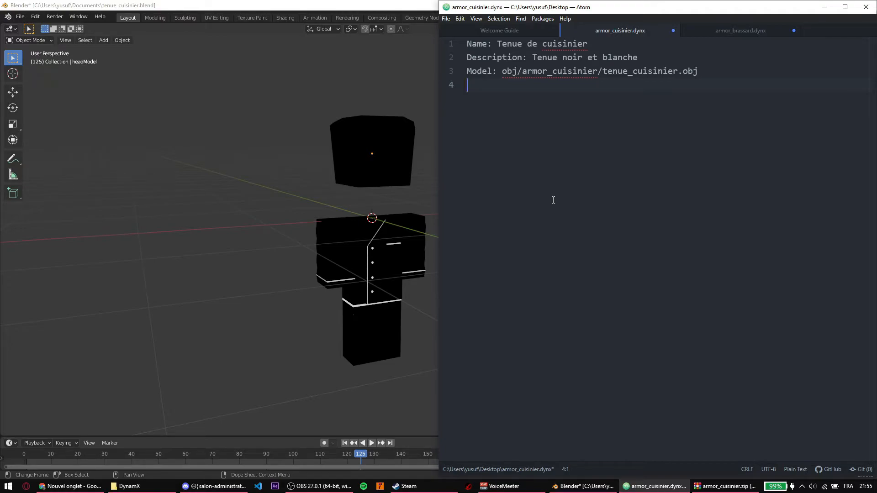
pyautogui.write('Amor')
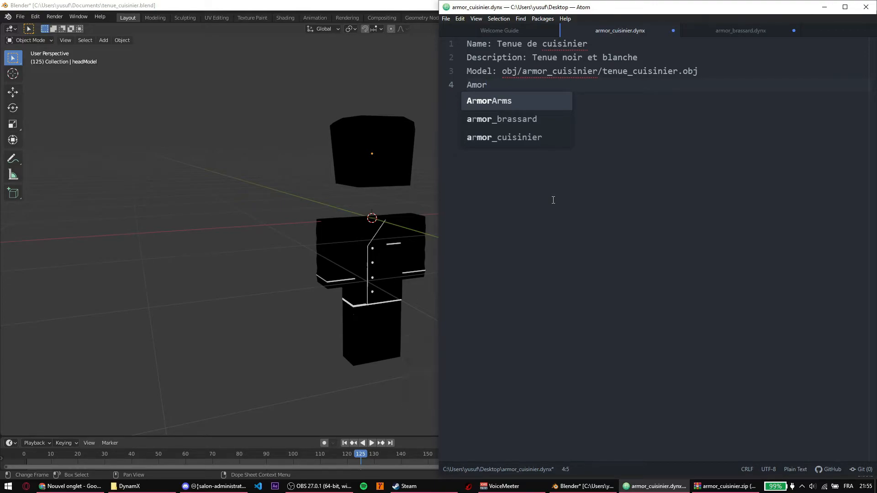
pyautogui.press('Return')
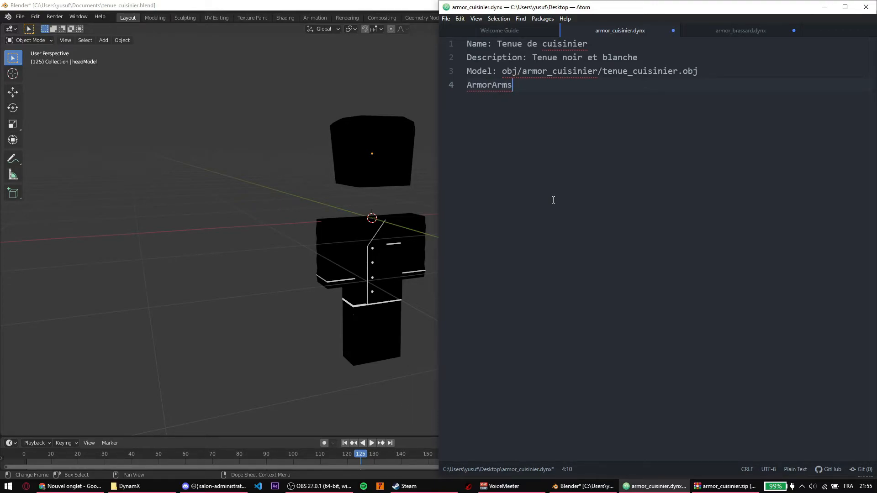
pyautogui.write(': leftAr')
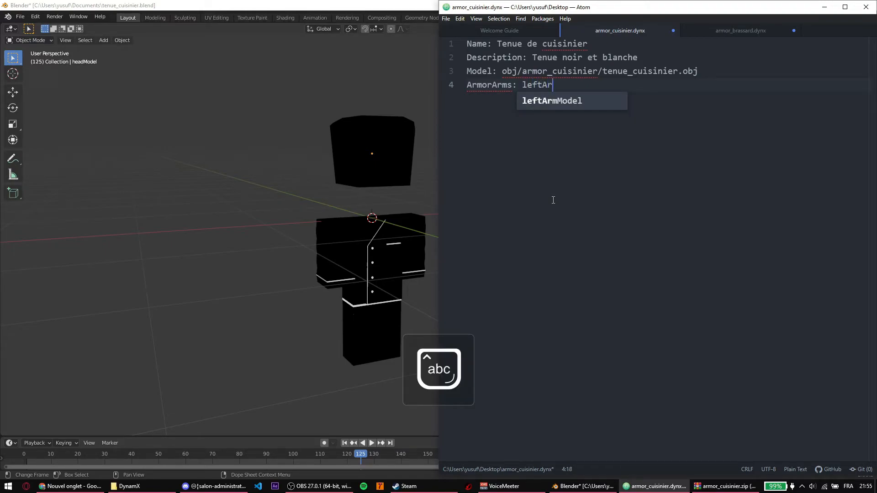
pyautogui.write('mMo')
pyautogui.press('Tab')
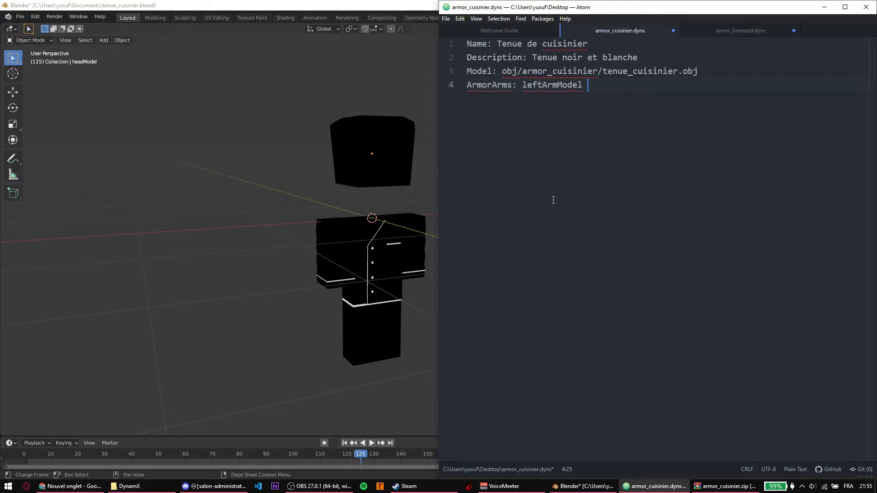
# Append rightArmModel to the ArmorArms line and start a new line below it
pyautogui.write('right')
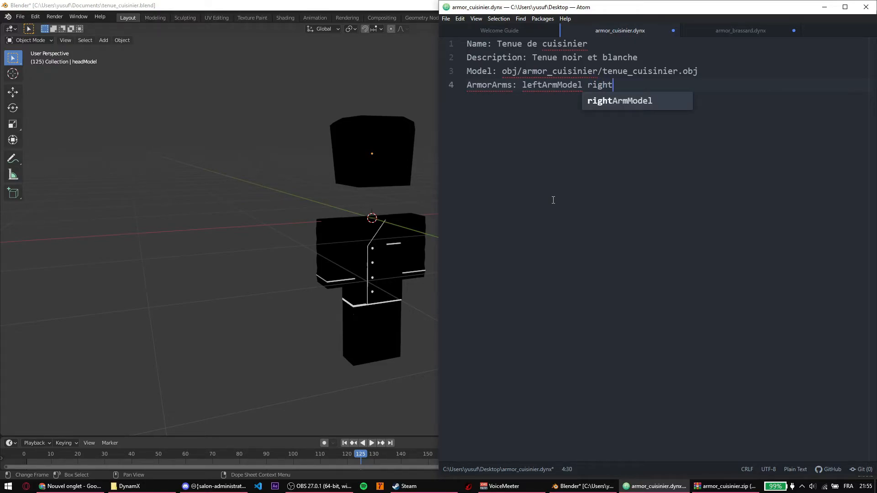
pyautogui.press('capslock')
pyautogui.write('Arm')
pyautogui.press('capslock')
pyautogui.write('M')
pyautogui.press('capslock')
pyautogui.write('ode')
pyautogui.press('BackSpace')
pyautogui.press('Tab')
pyautogui.press('Return')
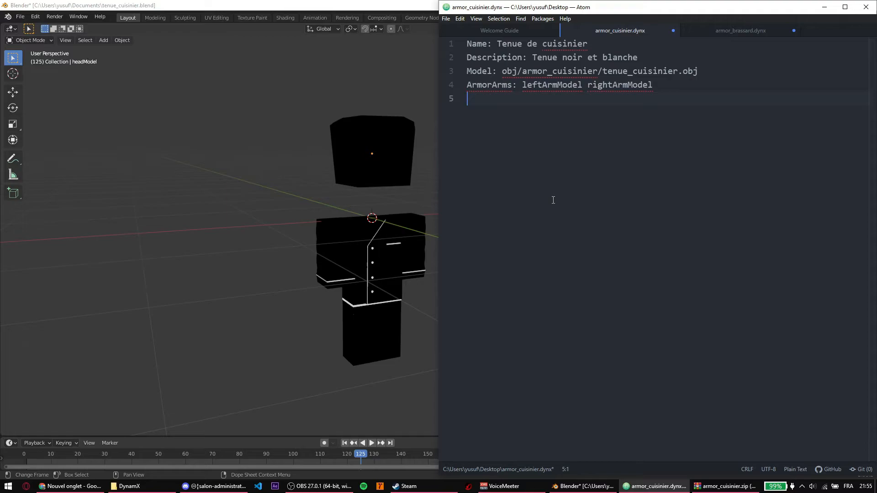
# Add a line reading "AmorHead: headModel" under the ArmorArms line and start a new line
pyautogui.click(705, 40)
pyautogui.click(702, 35)
pyautogui.click(620, 30)
pyautogui.click(551, 115)
pyautogui.press('capslock')
pyautogui.write('A')
pyautogui.press('capslock')
pyautogui.write('mor')
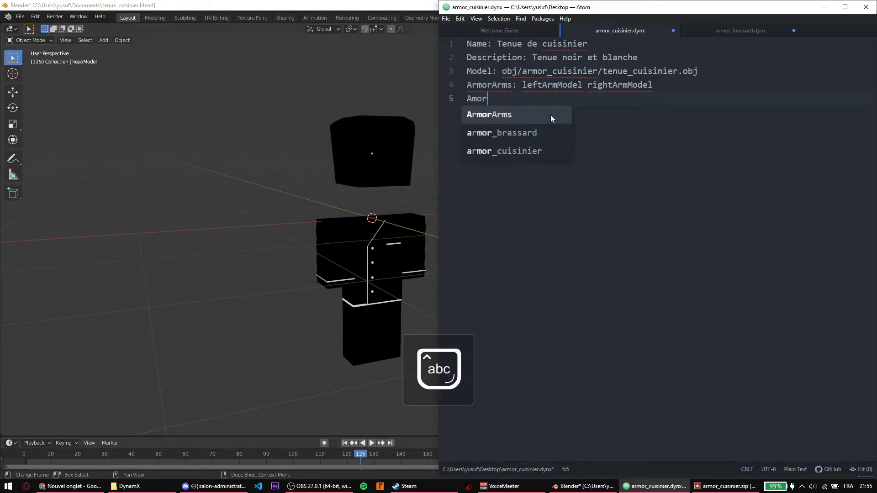
pyautogui.press('capslock')
pyautogui.write('H')
pyautogui.press('capslock')
pyautogui.write('ead')
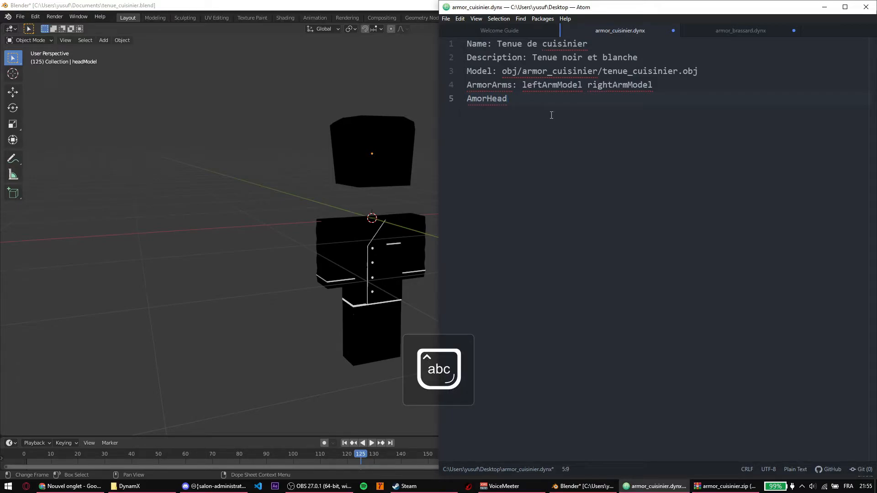
pyautogui.write(': head')
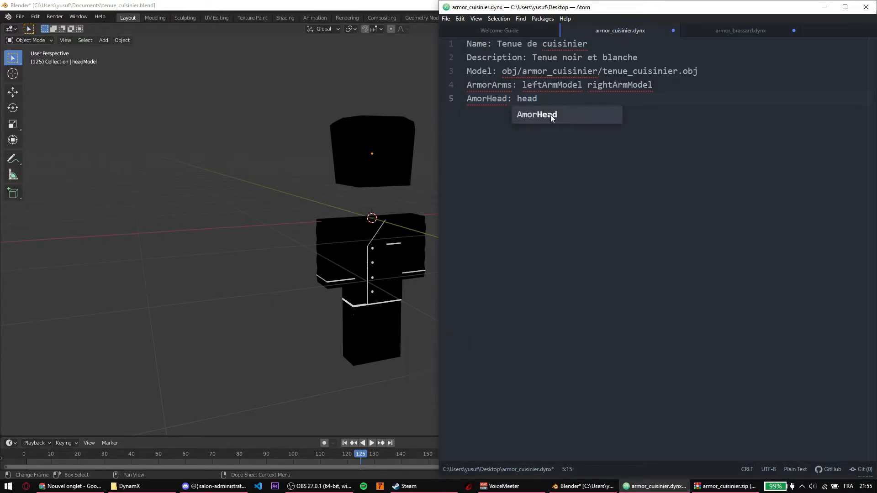
pyautogui.write('Model')
pyautogui.press('Return')
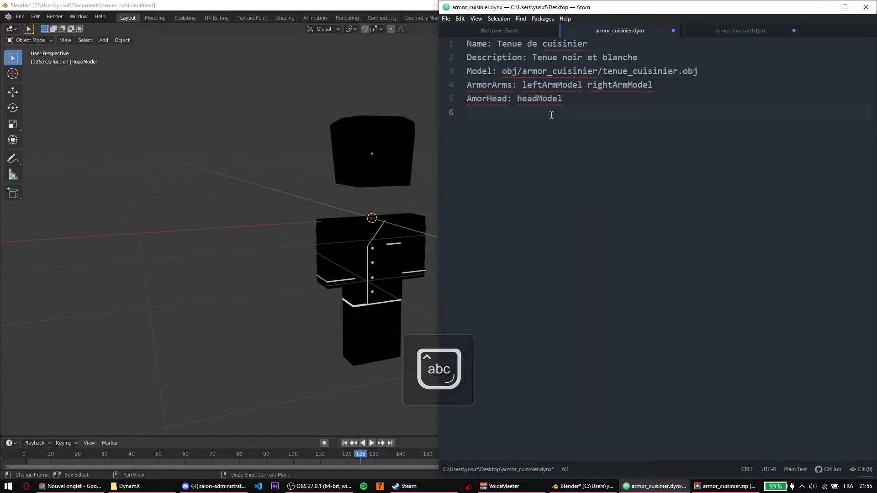
# Start an "AmorLegs:" entry on the empty line below AmorHead in armor_cuisinier.dynx
pyautogui.press('capslock')
pyautogui.write('A')
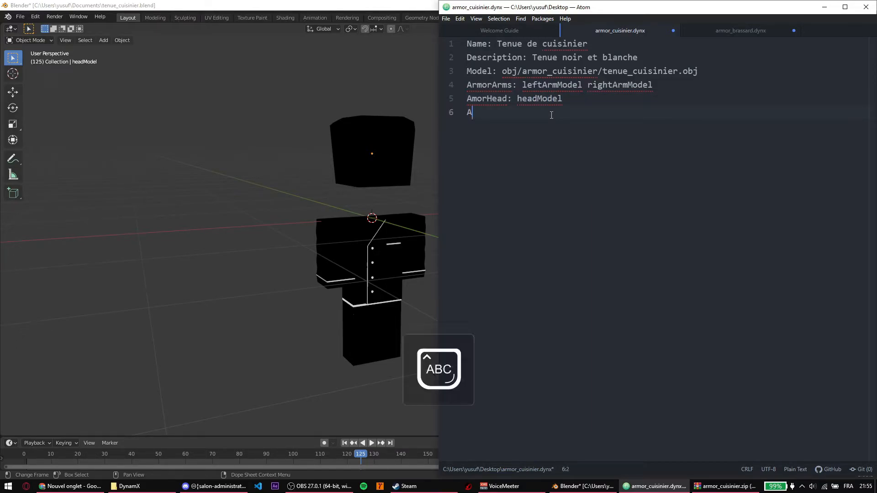
pyautogui.press('capslock')
pyautogui.write('morLegs: ')
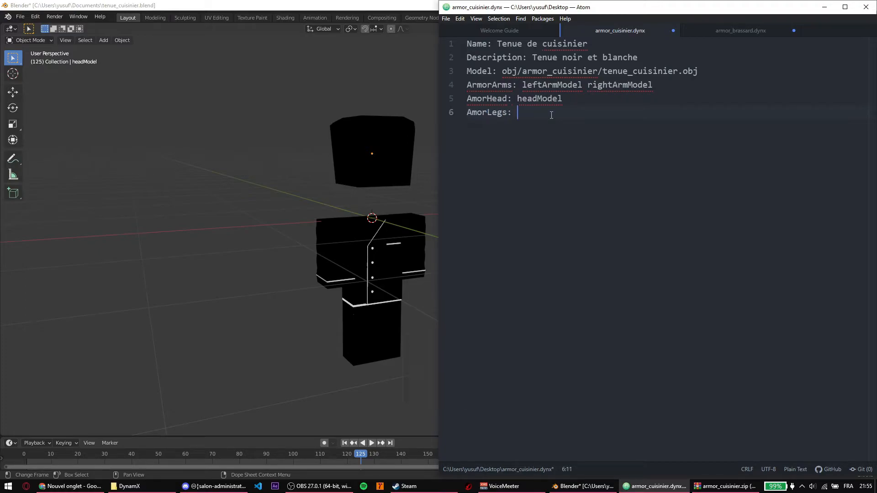
# Complete the AmorLegs entry with leftLegModel and rightLegModel, and start a new line below it
pyautogui.write('left')
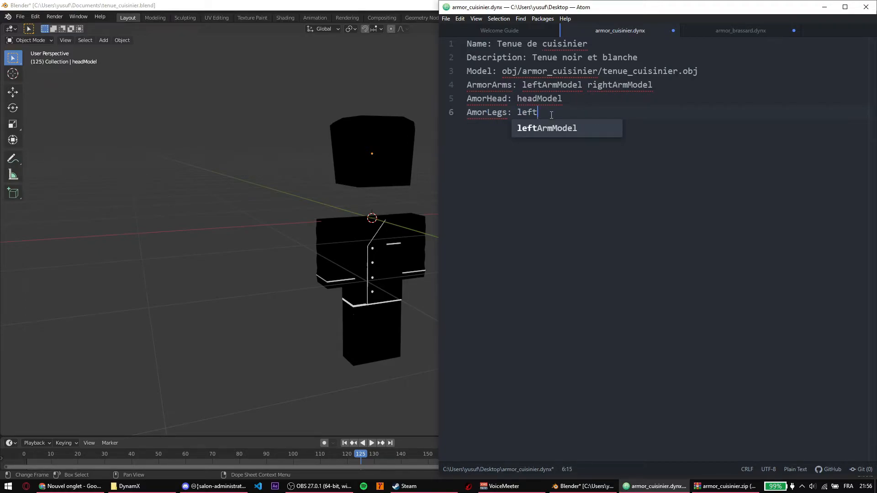
pyautogui.write('LegMode')
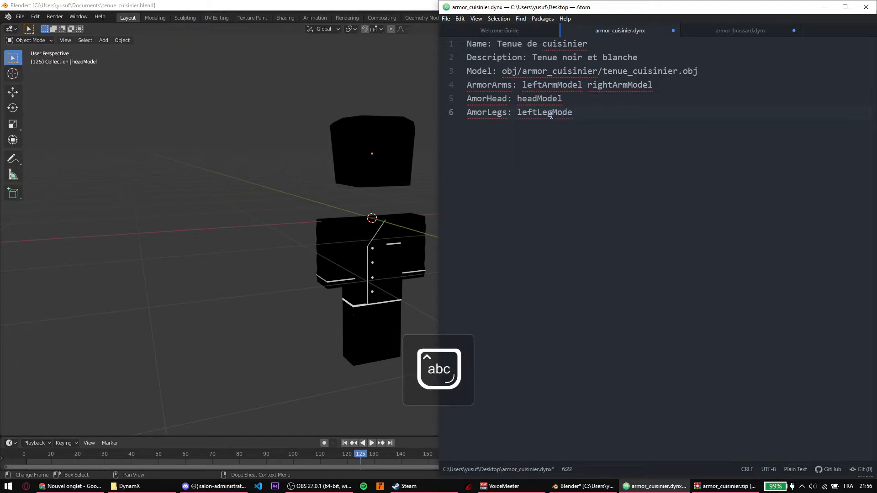
pyautogui.write('l right')
pyautogui.press('capslock')
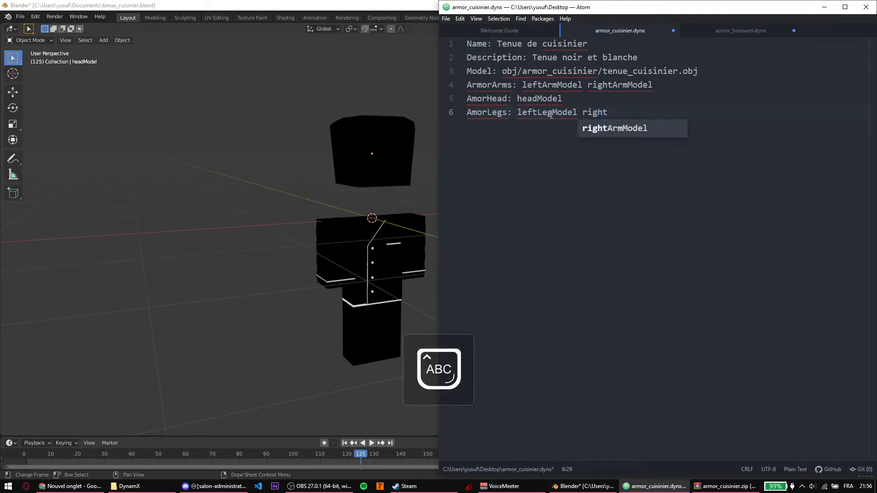
pyautogui.write('L')
pyautogui.press('capslock')
pyautogui.write('egMode')
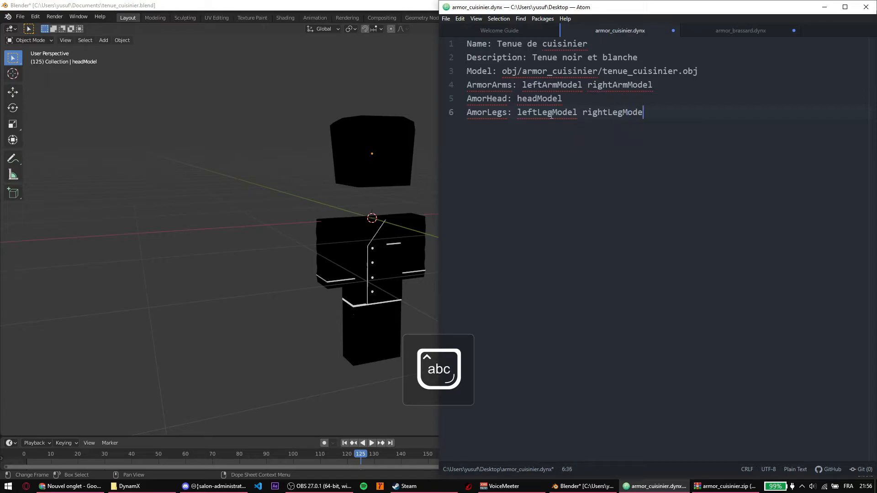
pyautogui.write('l')
pyautogui.press('Return')
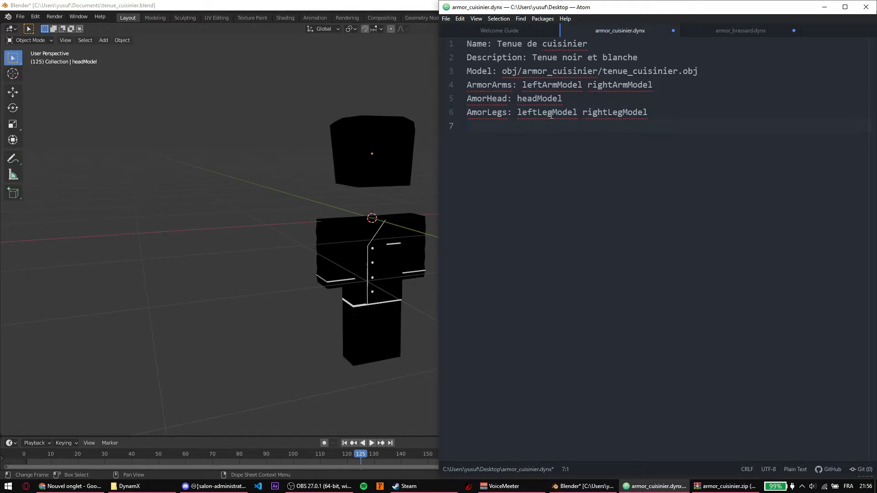
# Add a line reading "ArmorBody: bodyModel" below the AmorLegs line and start a new line
pyautogui.press('capslock')
pyautogui.write('A')
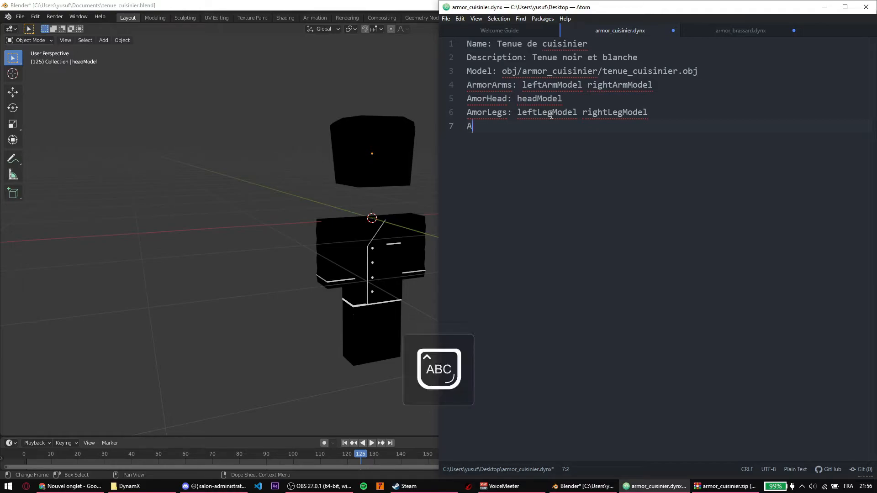
pyautogui.press('capslock')
pyautogui.write('rmorBody: ')
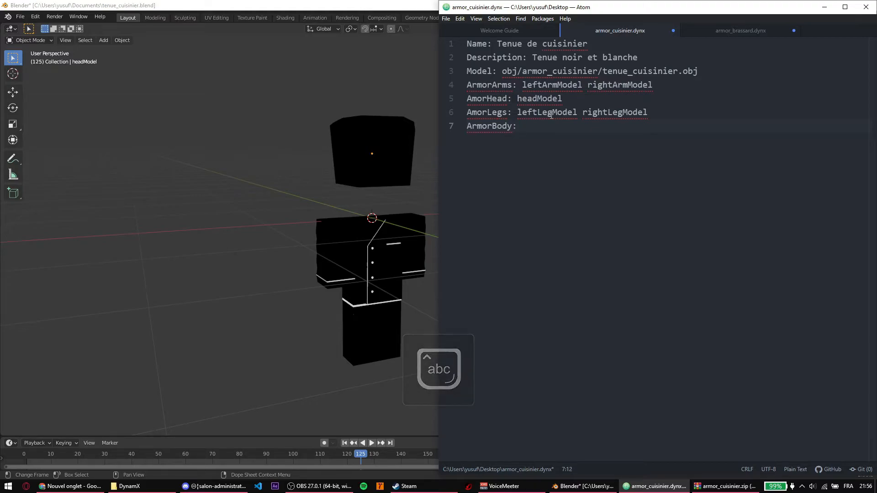
pyautogui.write('body')
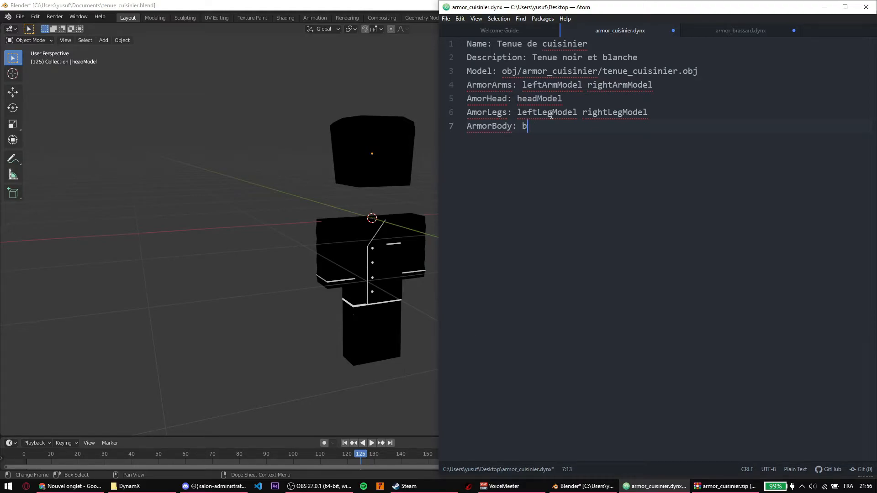
pyautogui.press('capslock')
pyautogui.write('M')
pyautogui.press('capslock')
pyautogui.write('odel')
pyautogui.press('Return')
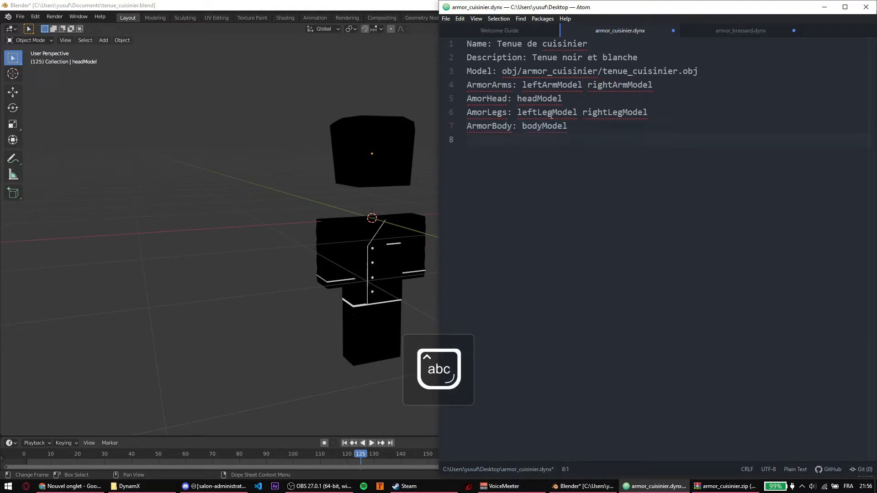
# Add an "ArmorFoots:" entry below the ArmorBody line, checking the open armor_cuisinier.zip archive
pyautogui.press('capslock')
pyautogui.write('A')
pyautogui.press('capslock')
pyautogui.write('rmor')
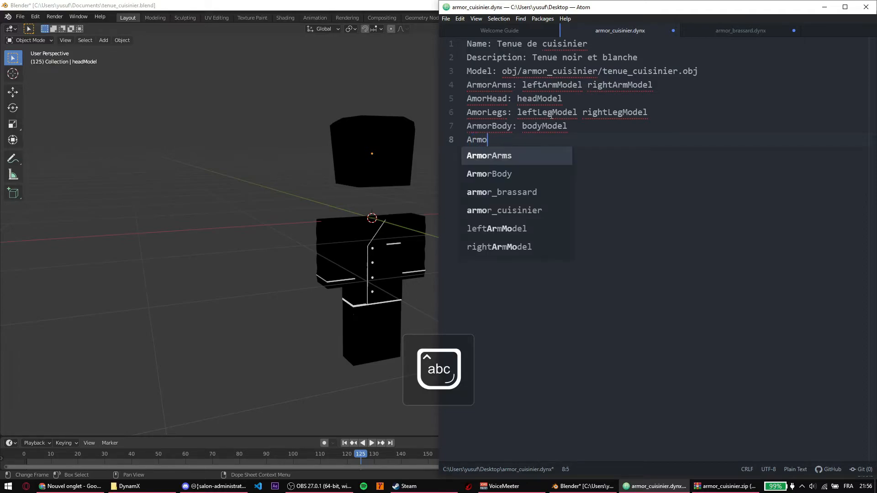
pyautogui.press('capslock')
pyautogui.write('F')
pyautogui.press('capslock')
pyautogui.write('eets')
pyautogui.press('BackSpace')
pyautogui.press('BackSpace')
pyautogui.press('BackSpace')
pyautogui.press('BackSpace')
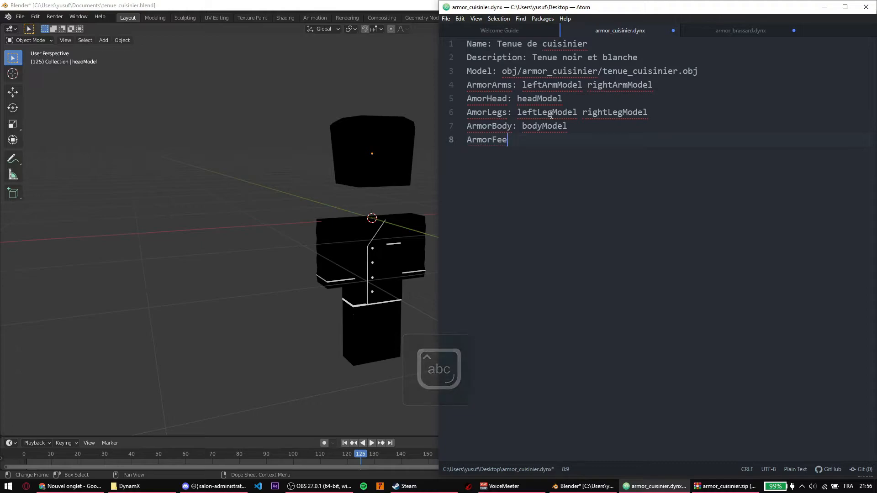
pyautogui.write('oots')
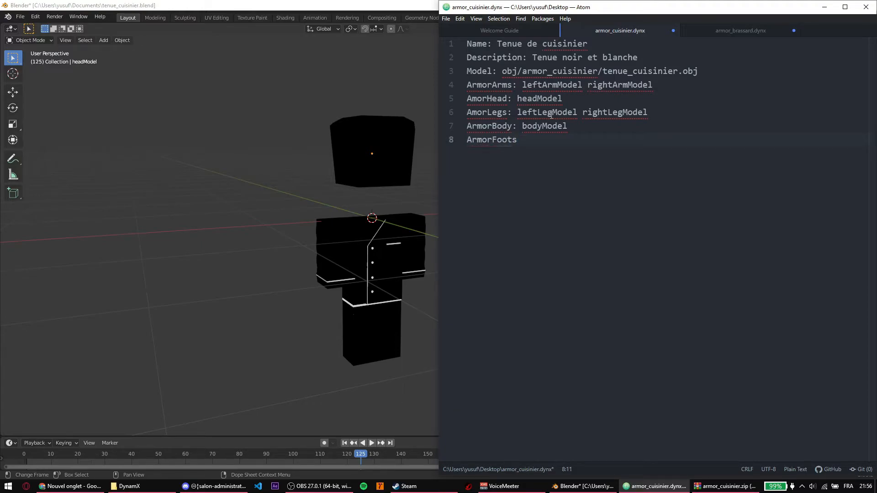
pyautogui.click(726, 485)
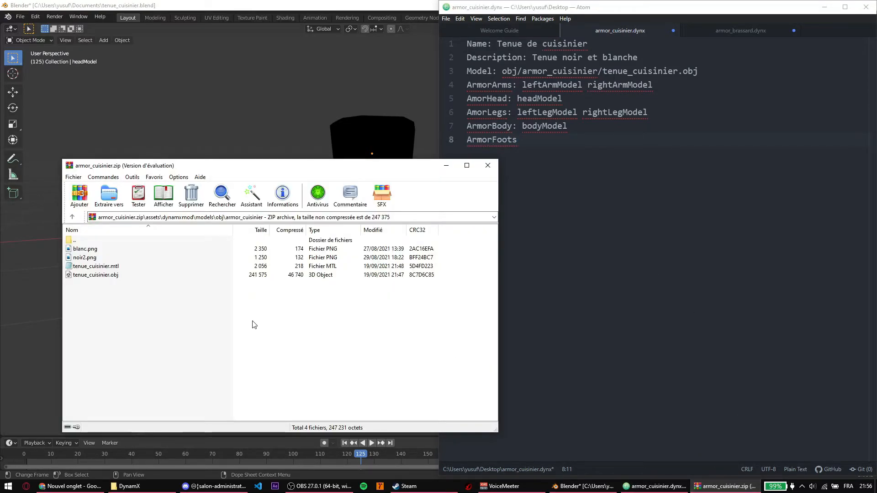
pyautogui.click(447, 165)
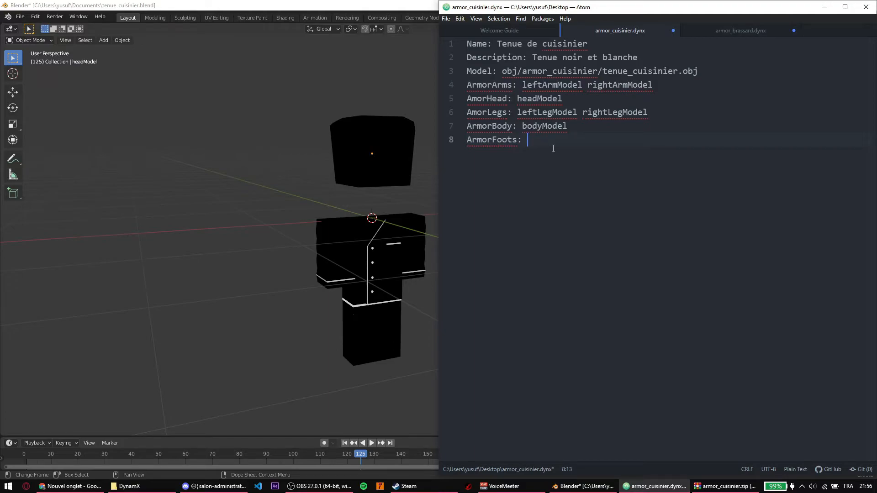
# Enter leftFeetModel as the first part of the ArmorFoots line
pyautogui.write('left')
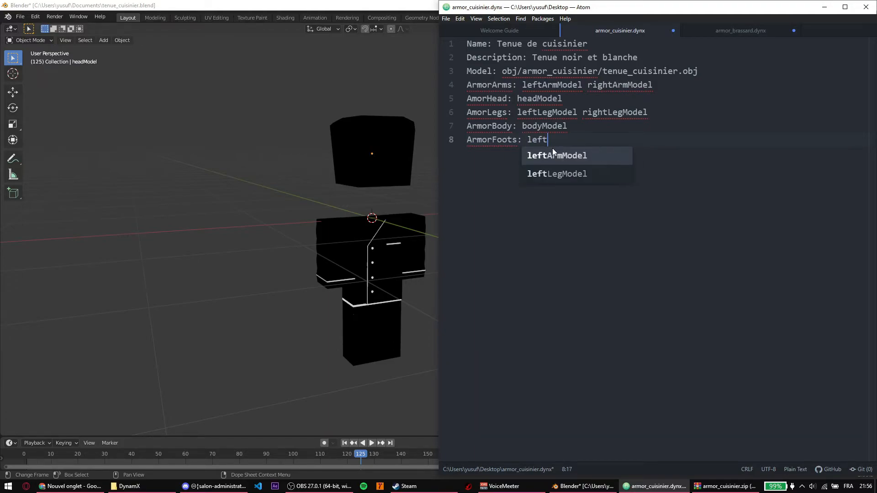
pyautogui.press('capslock')
pyautogui.write('F')
pyautogui.press('capslock')
pyautogui.write('eet')
pyautogui.press('capslock')
pyautogui.write('M')
pyautogui.press('capslock')
pyautogui.write('odel')
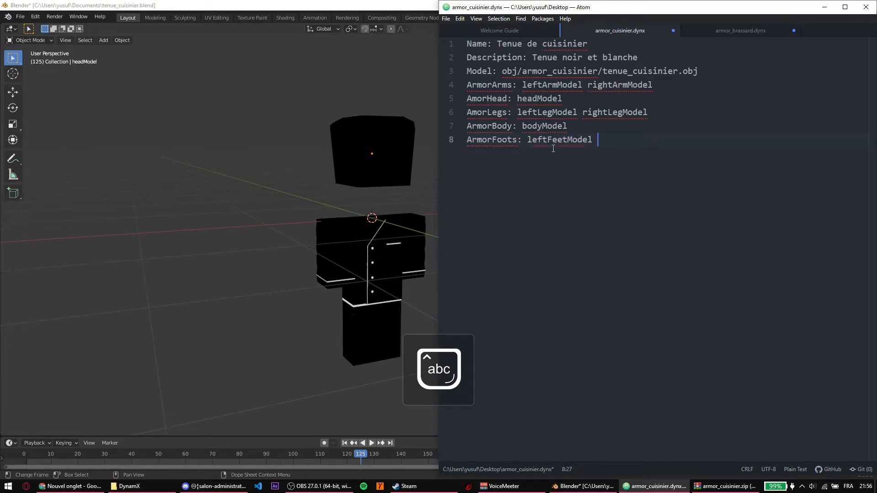
# Append rightFeetModel to the ArmorFoots line after leftFeetModel
pyautogui.write(' right')
pyautogui.press('capslock')
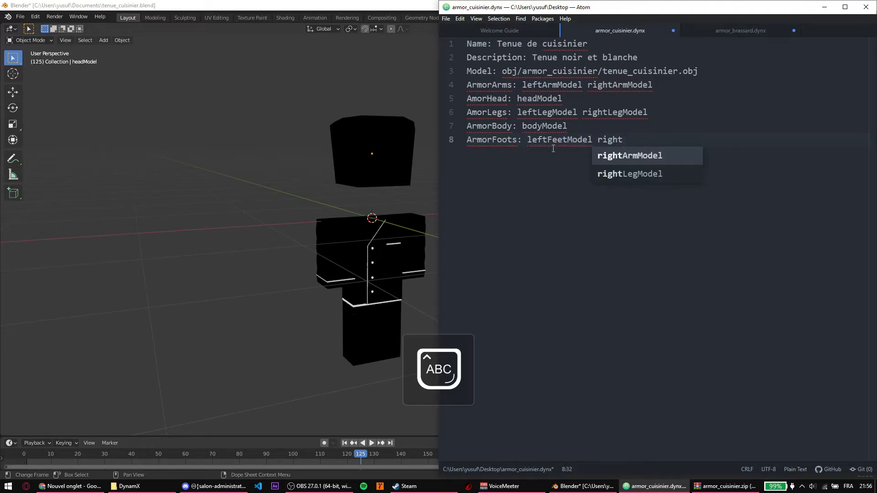
pyautogui.write('F')
pyautogui.press('capslock')
pyautogui.write('eetModel')
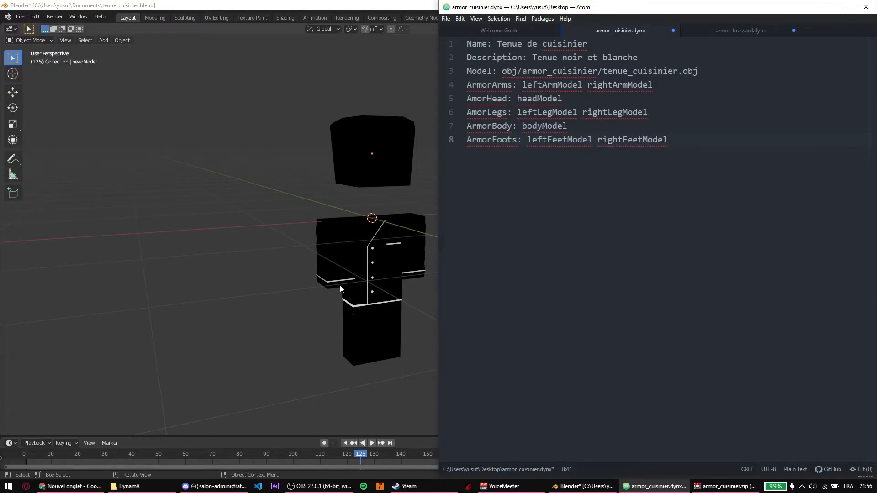
# Delete the whole ArmorFoots line from armor_cuisinier.dynx
pyautogui.moveTo(676, 142); pyautogui.dragTo(465, 139)
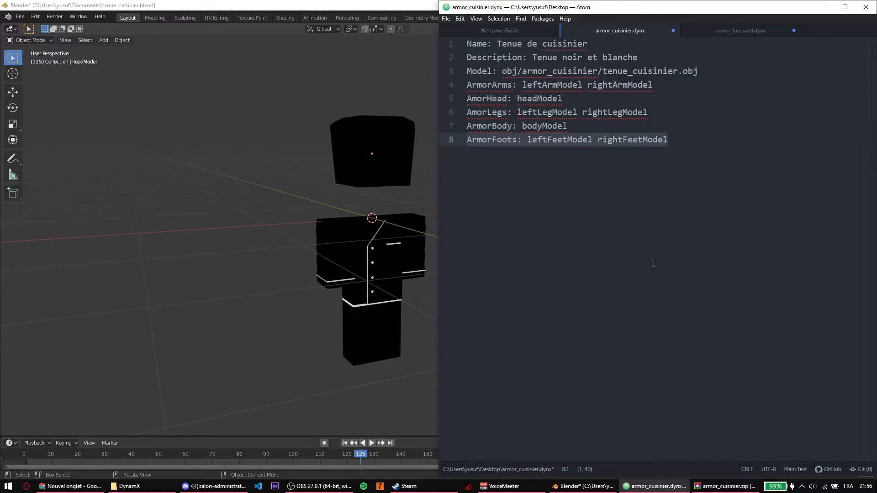
pyautogui.press('BackSpace')
pyautogui.press('BackSpace')
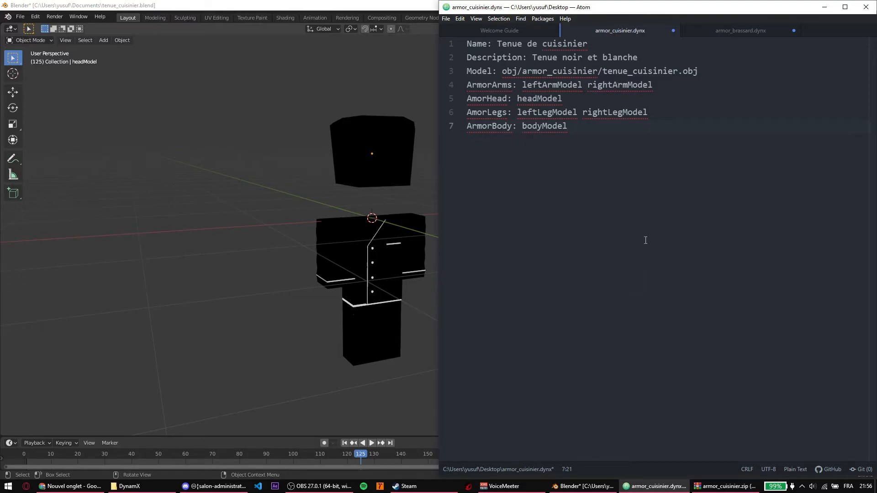
# Close the armor_brassard.dynx reference file without saving its changes
pyautogui.click(712, 31)
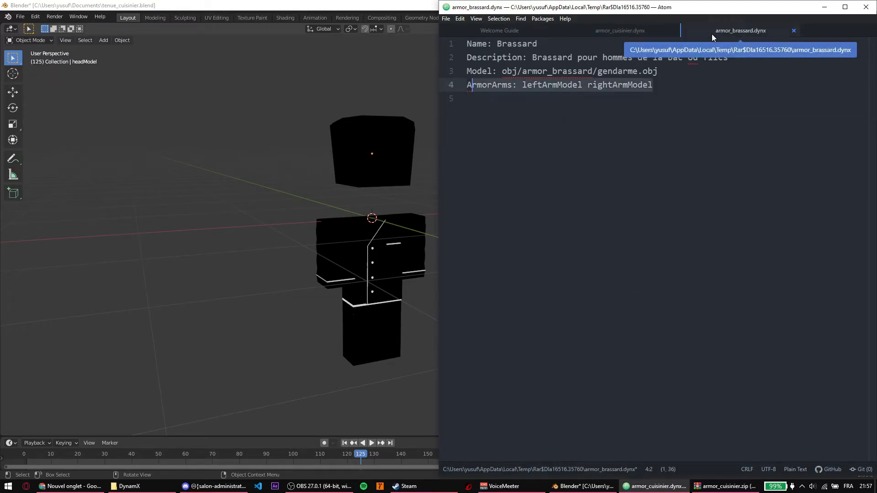
pyautogui.click(793, 30)
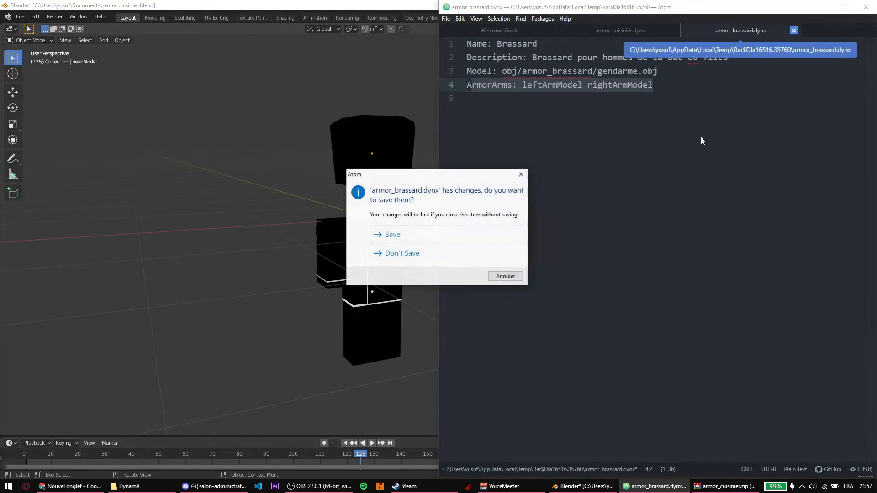
pyautogui.click(445, 252)
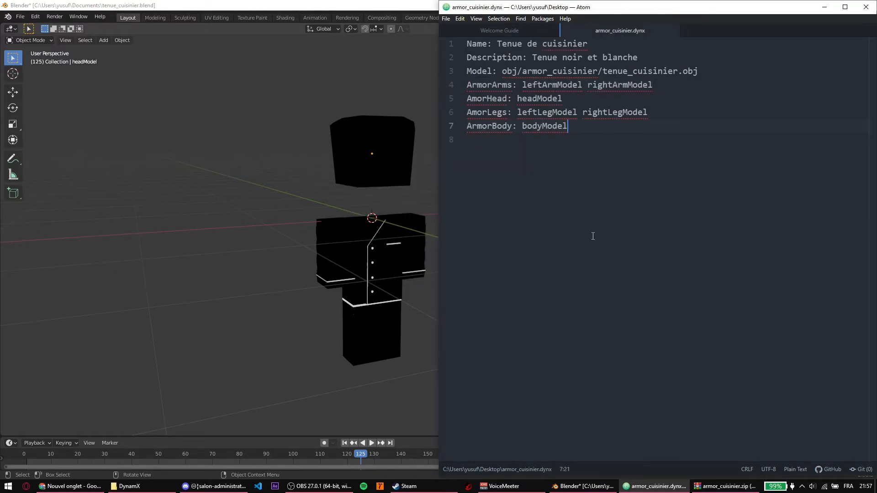
# Review the Name, Description and Model file name entries in armor_cuisinier.dynx
pyautogui.moveTo(617, 212); pyautogui.dragTo(429, 51)
pyautogui.moveTo(603, 44); pyautogui.dragTo(498, 44)
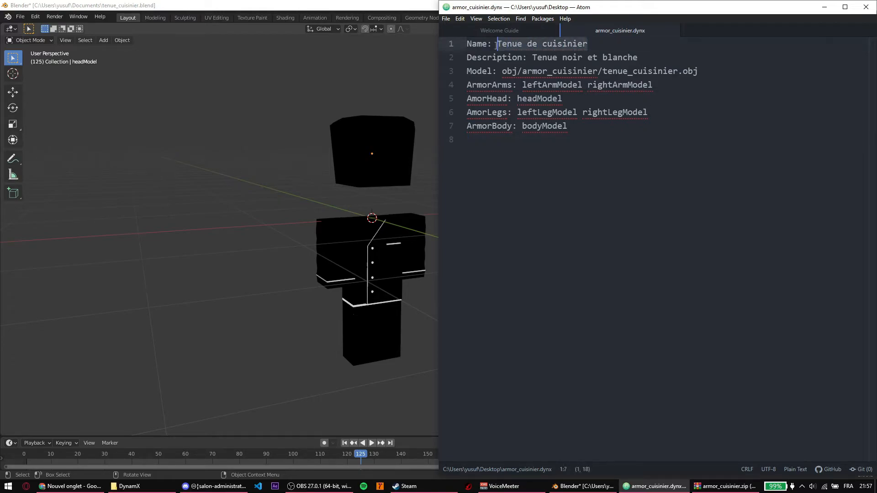
pyautogui.click(537, 184)
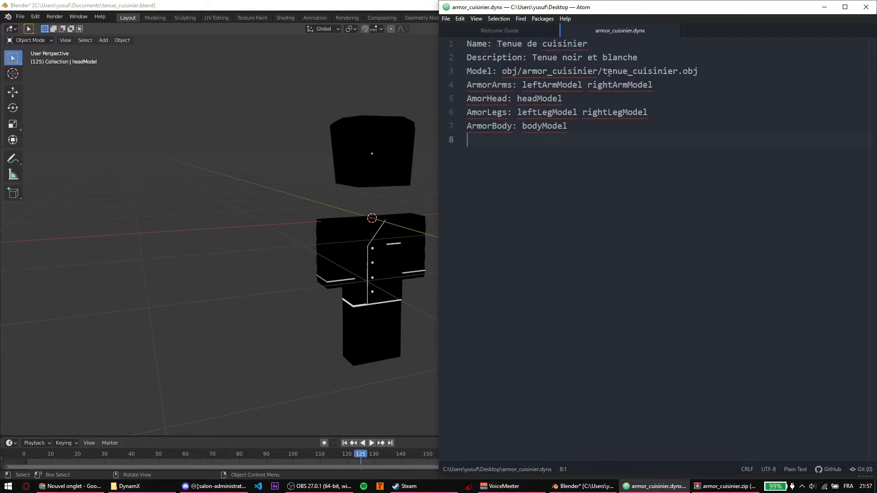
pyautogui.moveTo(654, 60); pyautogui.dragTo(532, 60)
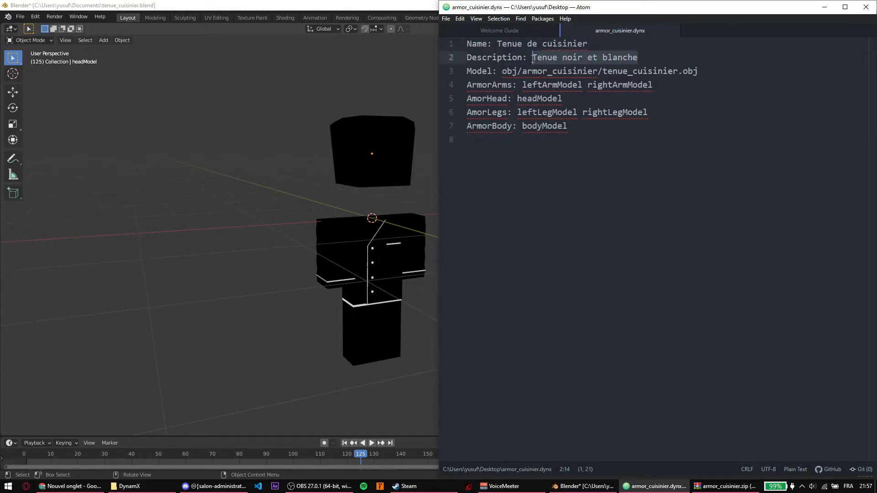
pyautogui.moveTo(601, 74); pyautogui.dragTo(714, 85)
# Check the Model path against the obj and armor_cuisinier folders inside the armor_cuisinier.zip archive
pyautogui.click(726, 486)
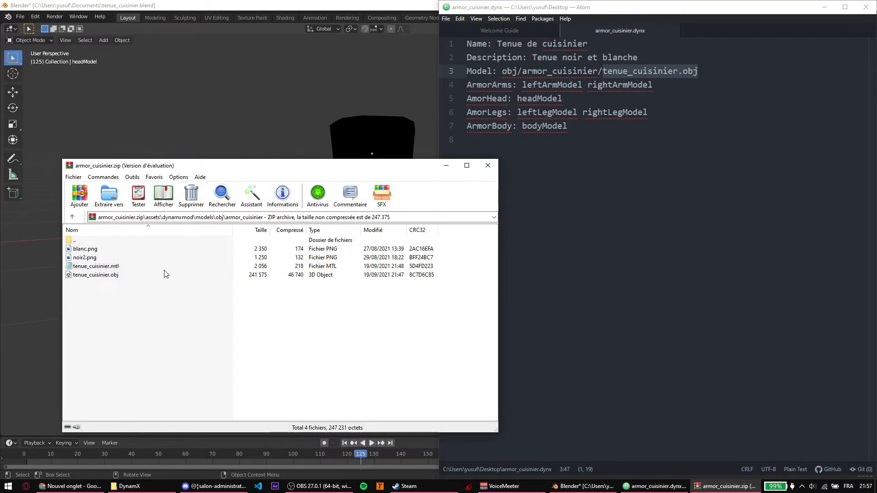
pyautogui.doubleClick(100, 242)
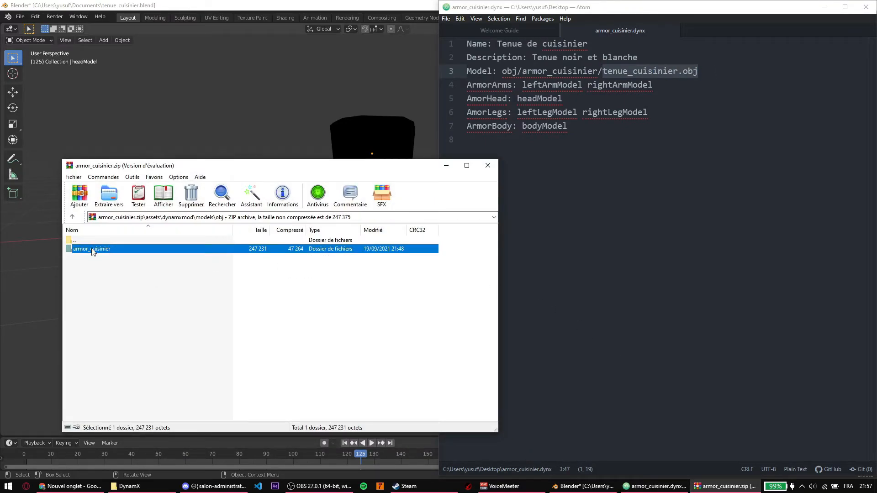
pyautogui.click(89, 256)
pyautogui.click(582, 155)
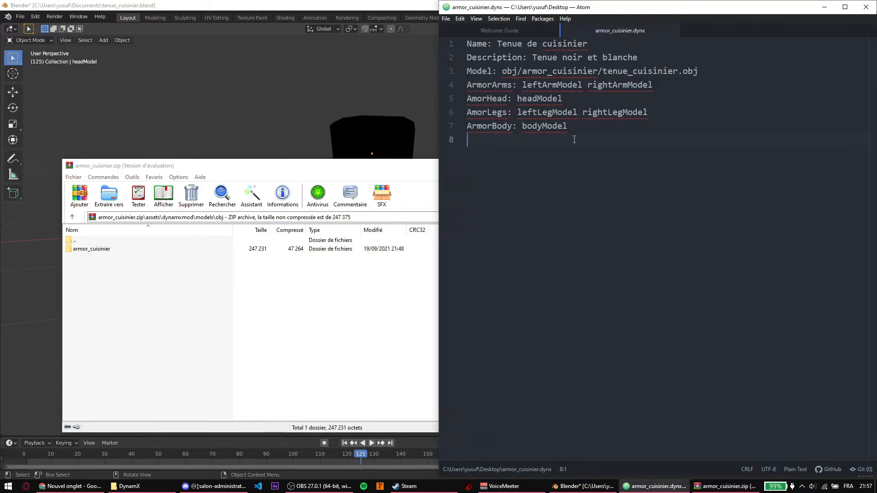
pyautogui.click(121, 252)
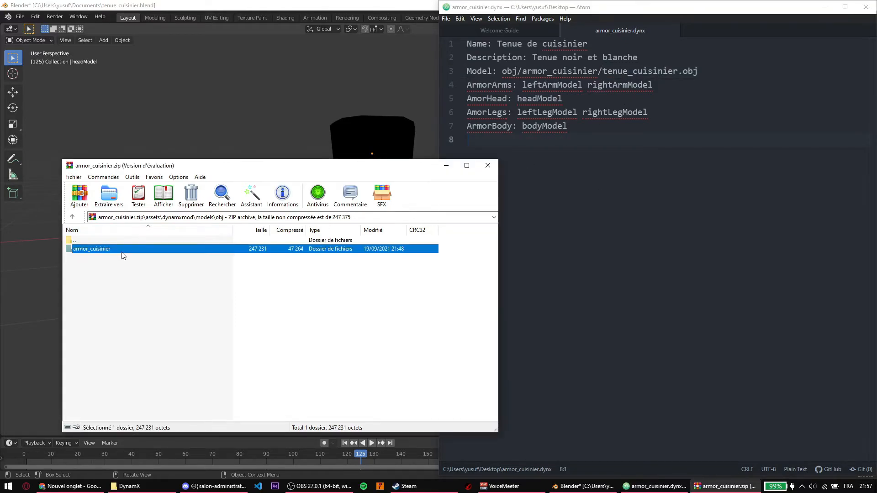
pyautogui.doubleClick(123, 253)
pyautogui.click(133, 304)
pyautogui.click(674, 287)
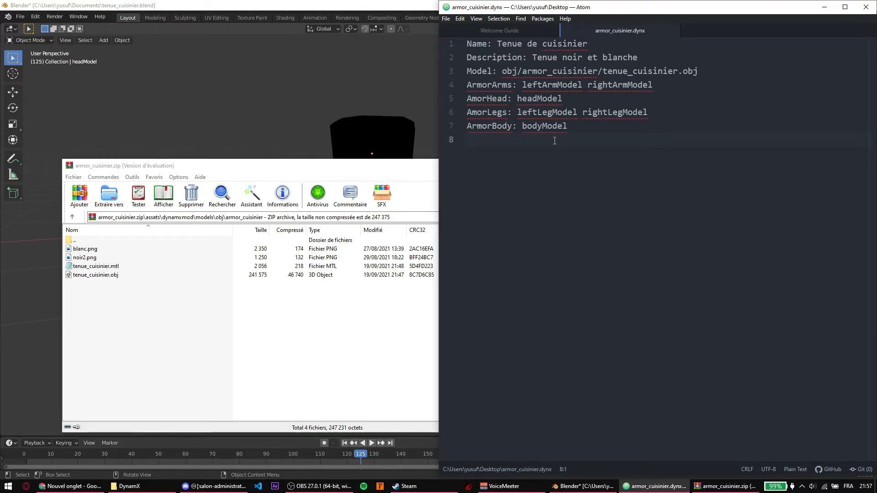
pyautogui.write('T')
pyautogui.press('capslock')
pyautogui.write('te')
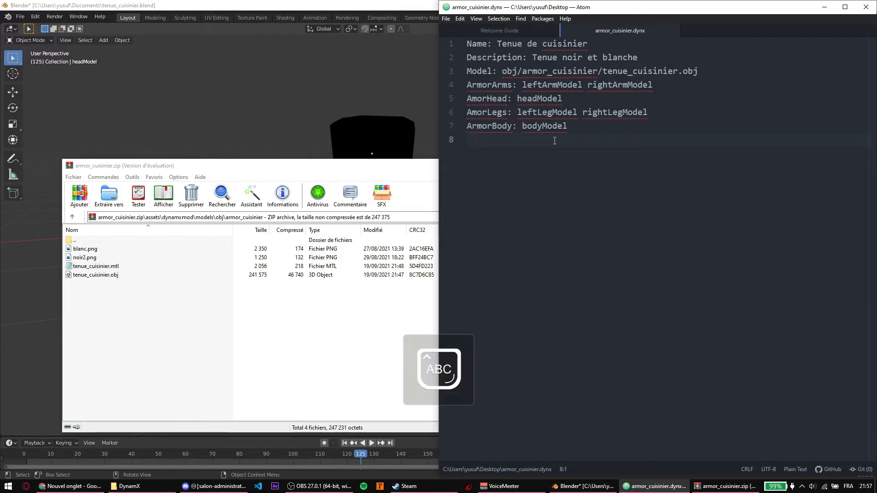
pyautogui.write('x')
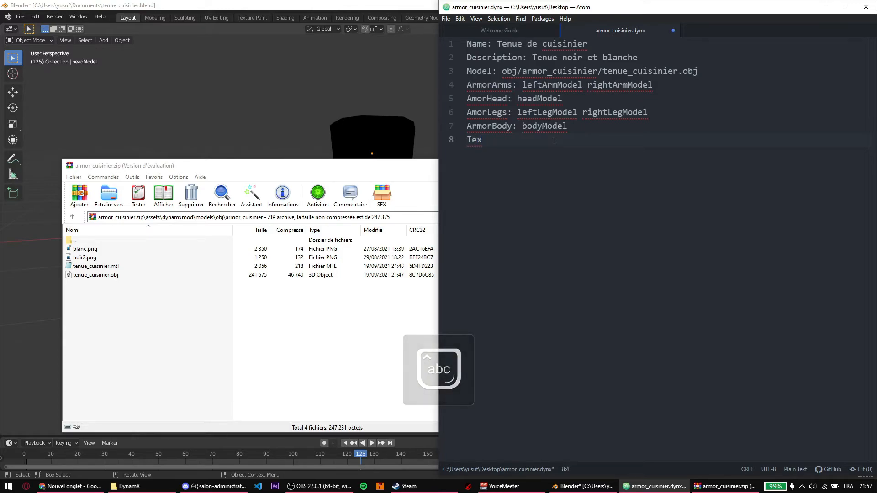
pyautogui.write('tues')
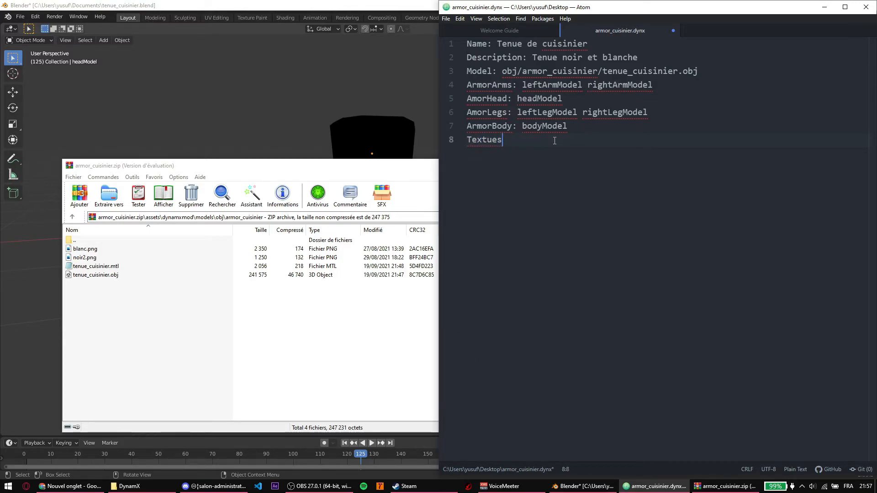
pyautogui.press('BackSpace')
pyautogui.press('BackSpace')
pyautogui.write('res: xxxx')
pyautogui.moveTo(554, 140); pyautogui.dragTo(442, 145)
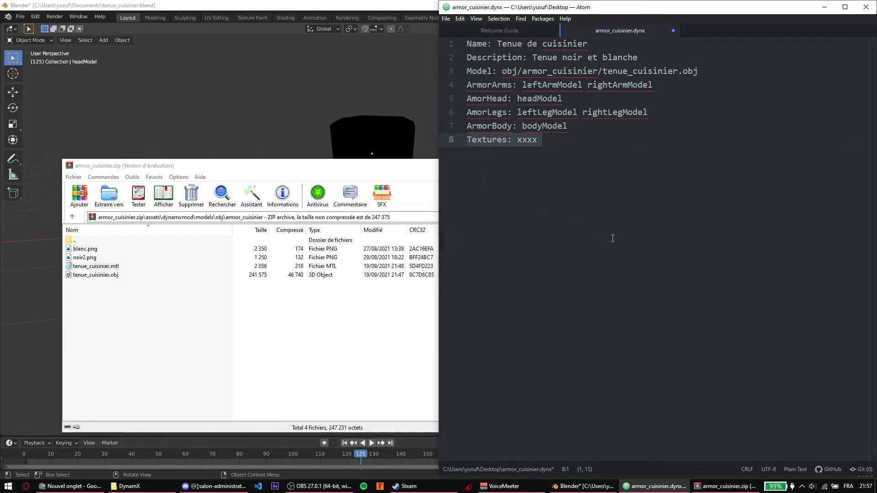
pyautogui.press('BackSpace')
pyautogui.press('BackSpace')
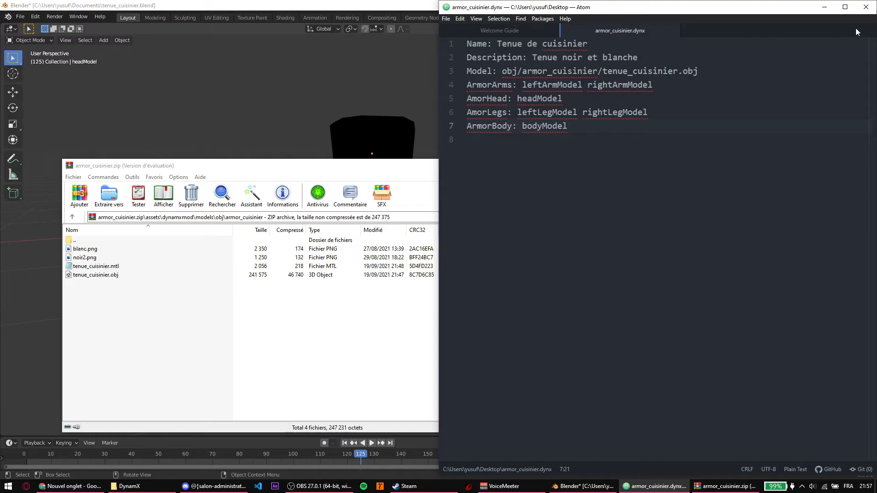
# Close armor_cuisinier.dynx and open the armors folder at the root of armor_cuisinier.zip
pyautogui.click(866, 7)
pyautogui.click(117, 241)
pyautogui.click(112, 247)
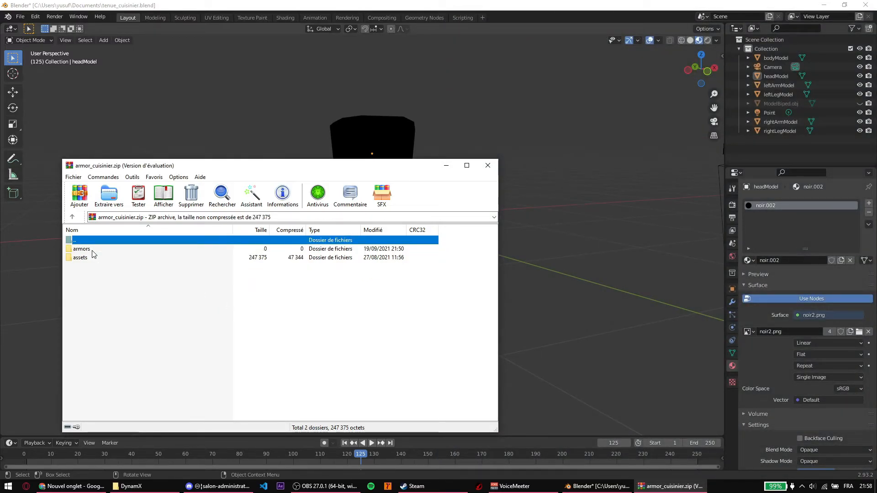
pyautogui.doubleClick(90, 250)
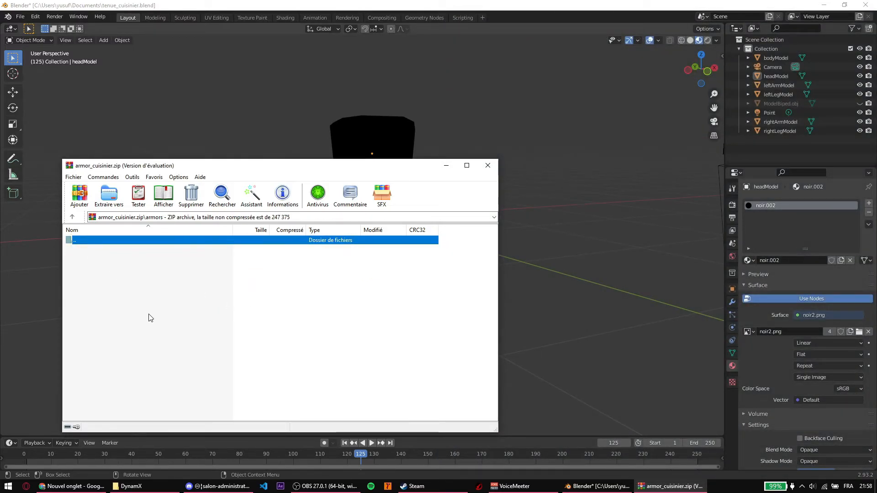
# Add armor_cuisinier.dynx from the desktop (Bureau) to the armors folder of armor_cuisinier.zip, keeping the default archive settings
pyautogui.click(131, 486)
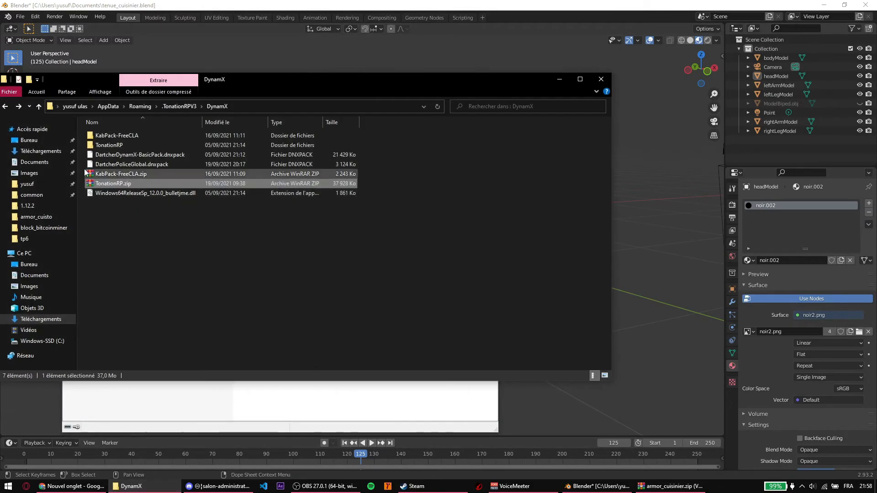
pyautogui.click(29, 265)
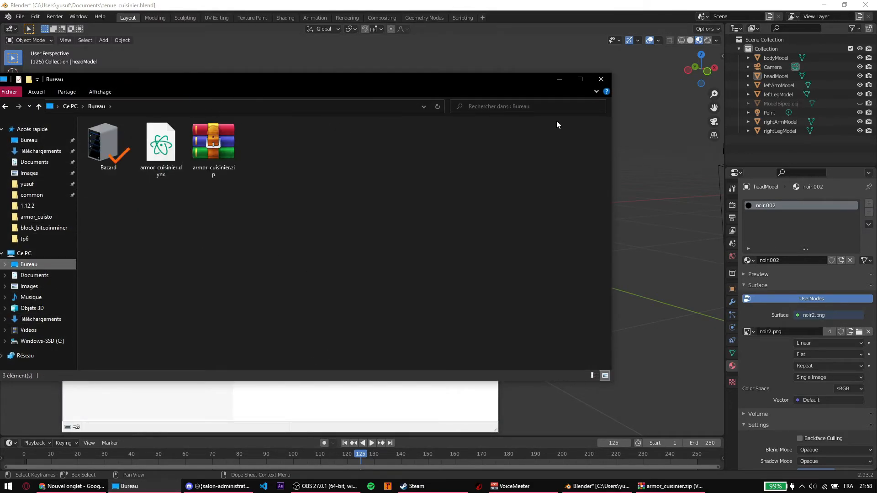
pyautogui.moveTo(286, 84); pyautogui.dragTo(732, 89)
pyautogui.click(315, 284)
pyautogui.click(600, 220)
pyautogui.moveTo(607, 151); pyautogui.dragTo(294, 349)
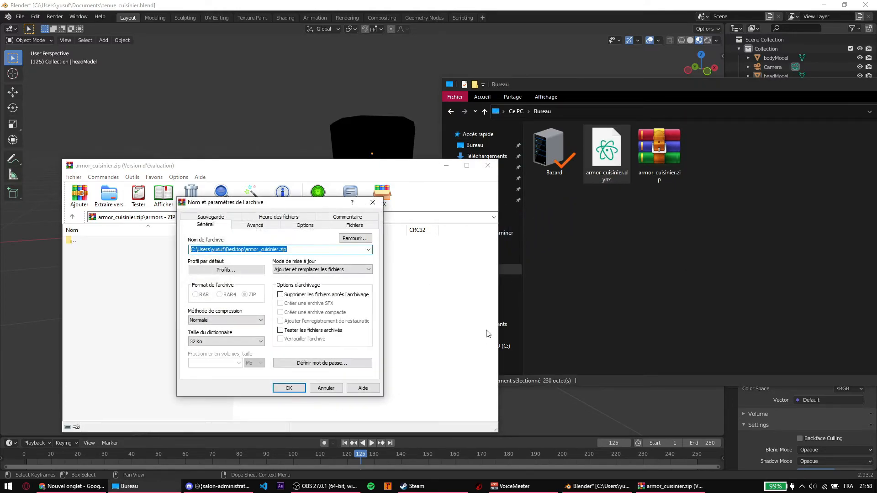
pyautogui.press('Return')
# Check the armors and assets folders inside armor_cuisinier.zip, and close the archive
pyautogui.doubleClick(111, 241)
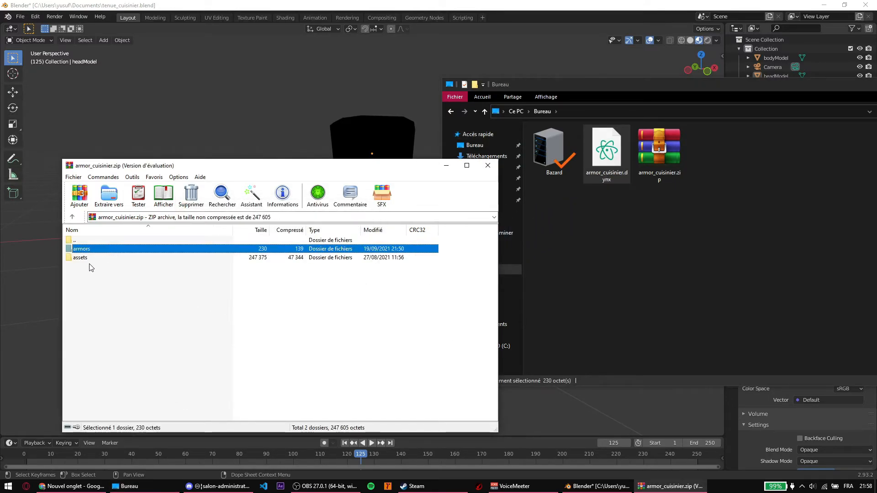
pyautogui.doubleClick(88, 251)
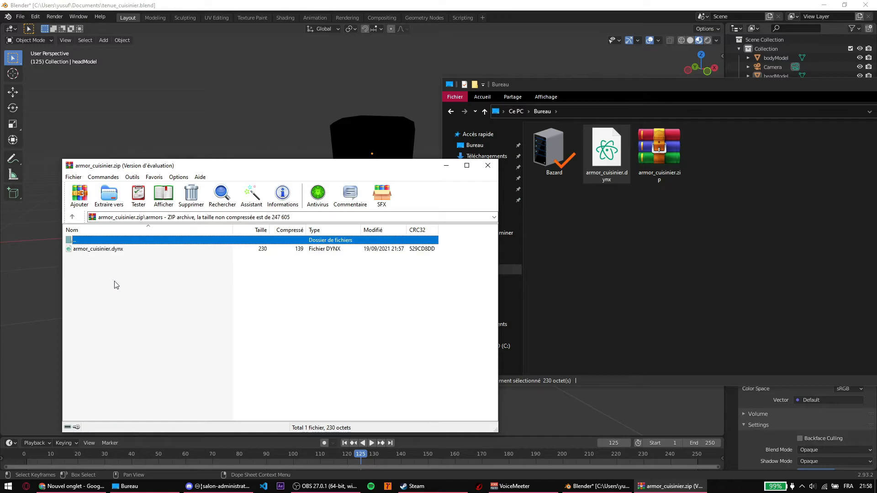
pyautogui.doubleClick(107, 241)
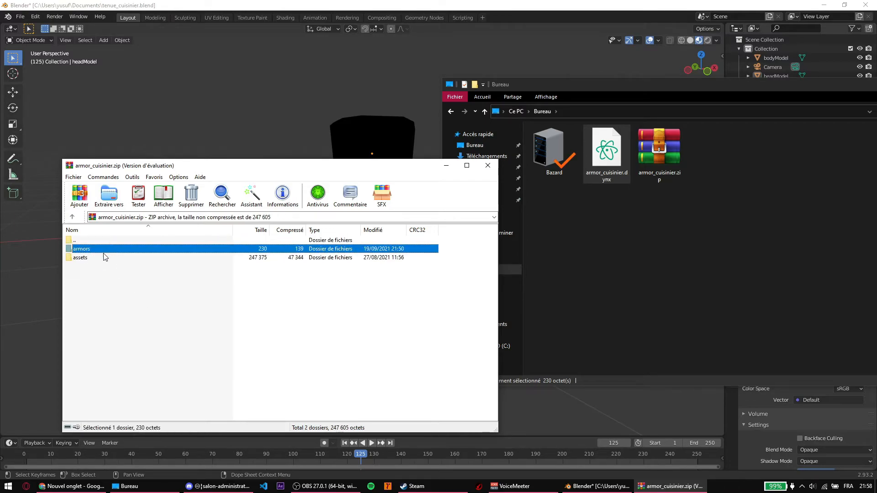
pyautogui.doubleClick(87, 249)
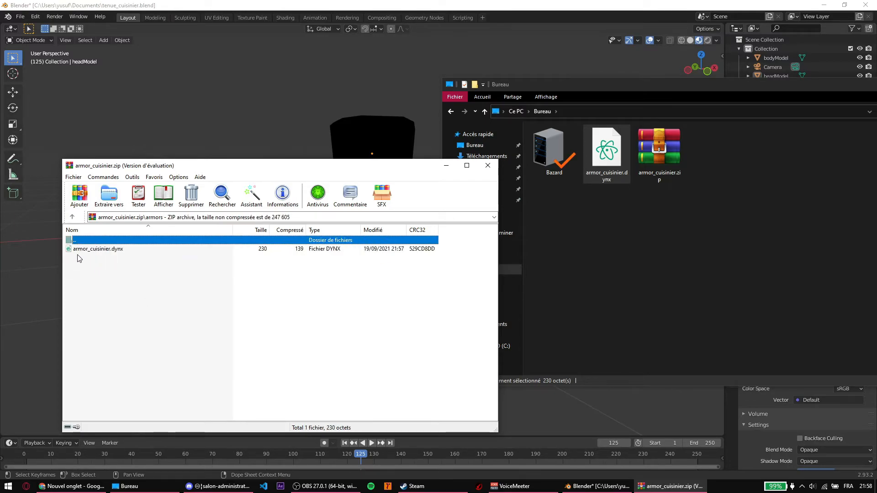
pyautogui.doubleClick(126, 240)
pyautogui.click(124, 241)
pyautogui.doubleClick(110, 258)
pyautogui.click(372, 282)
pyautogui.click(488, 167)
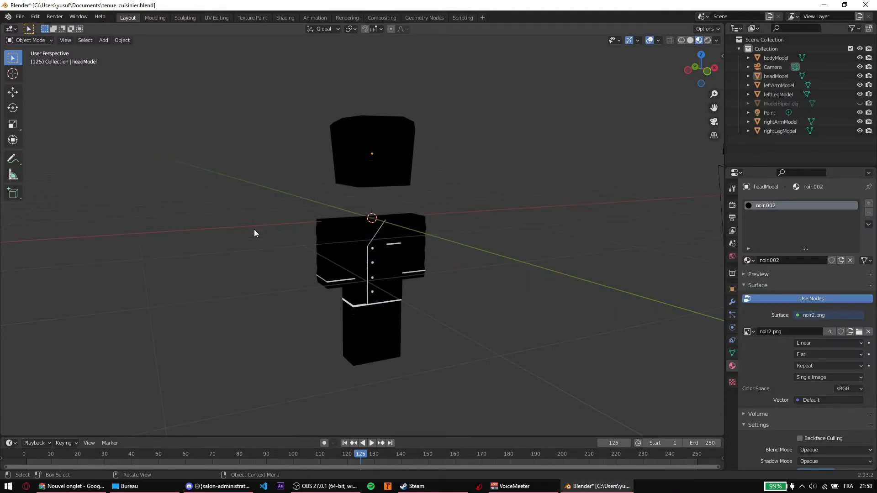
# Search the computer for Minecraft and open the Minecraft Launcher
pyautogui.press('super')
pyautogui.write('minecra')
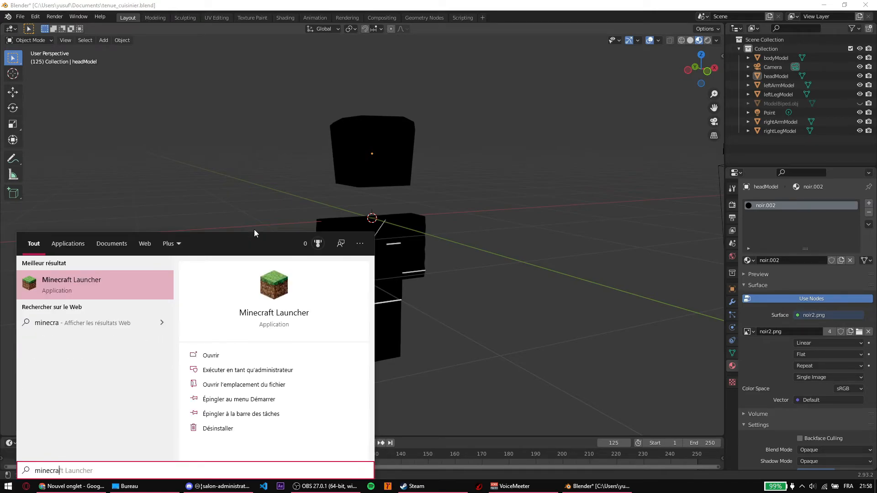
pyautogui.press('Return')
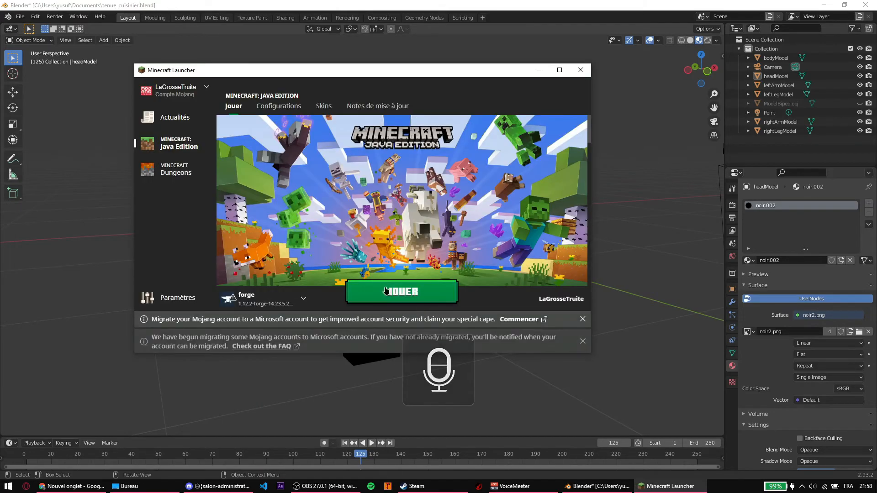
# Switch to File Explorer, reopen armor_cuisinier.zip to check its top-level folders, and close the archive
pyautogui.hotkey('alt', 'Tab')
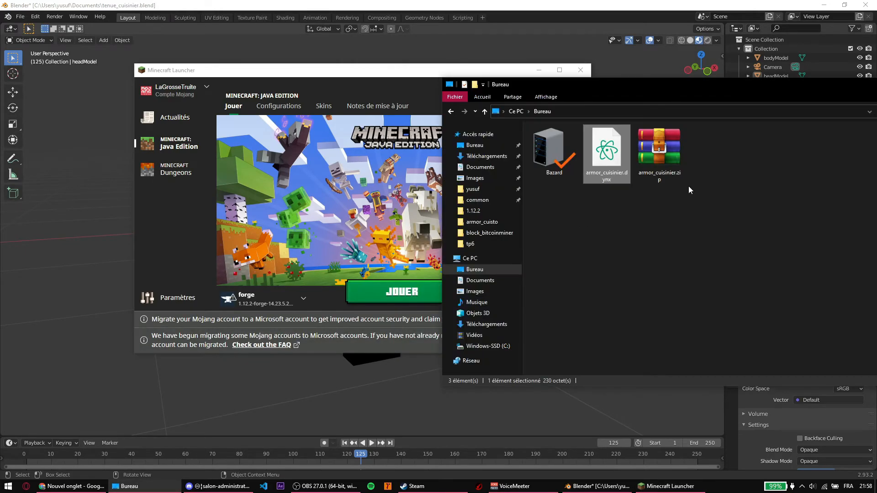
pyautogui.doubleClick(663, 155)
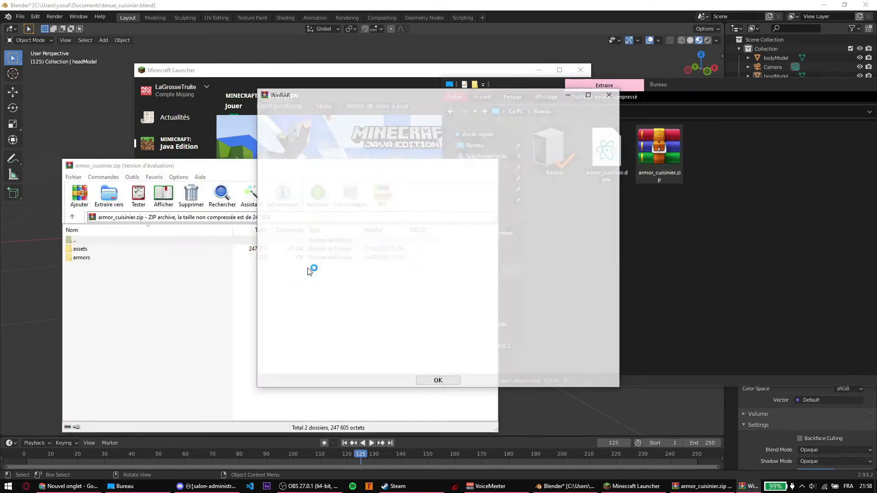
pyautogui.click(611, 94)
pyautogui.doubleClick(112, 248)
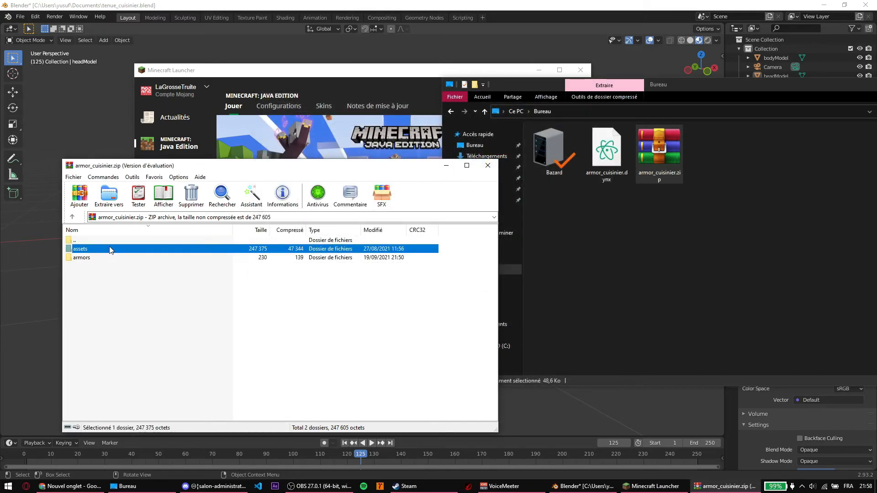
pyautogui.doubleClick(123, 242)
pyautogui.doubleClick(113, 251)
pyautogui.click(488, 166)
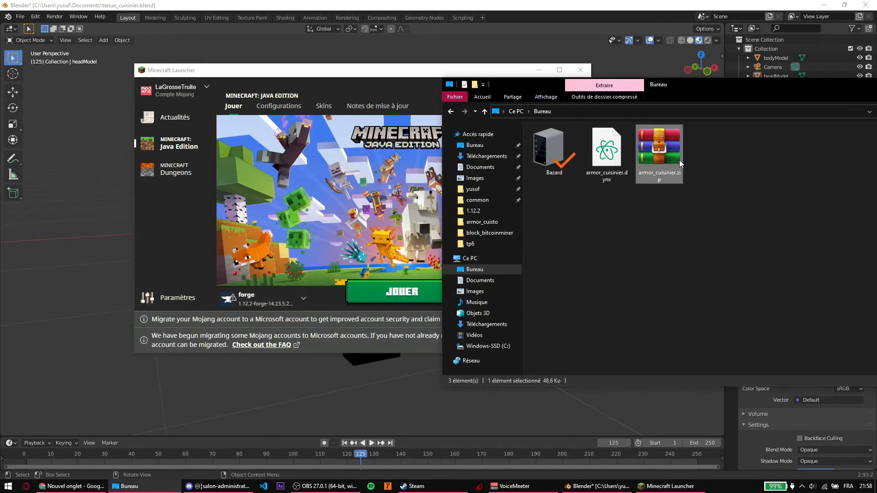
# Copy armor_cuisinier.zip from the desktop into the DynamX folder of .minecraft, reached through %appdata%
pyautogui.click(615, 113)
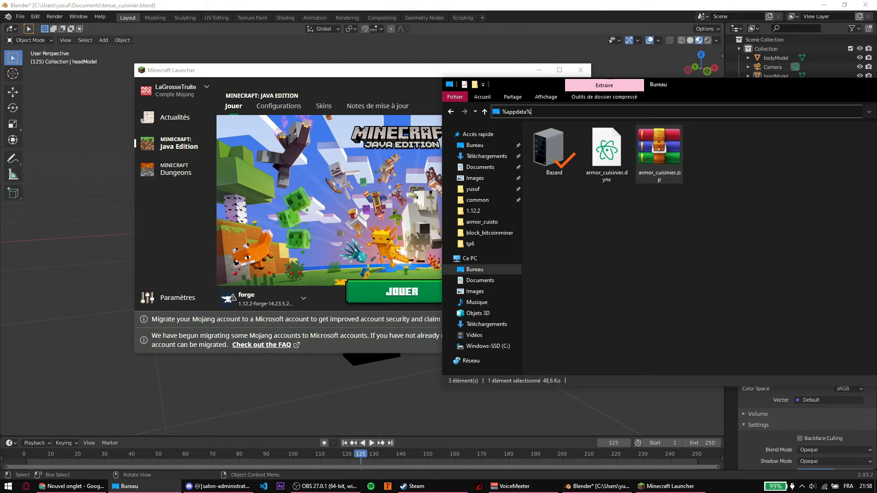
pyautogui.write('%appdata%')
pyautogui.press('Return')
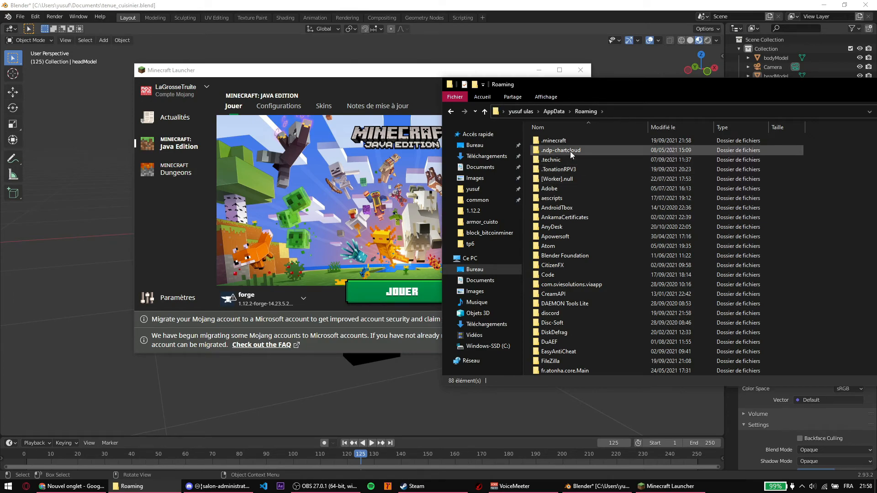
pyautogui.doubleClick(559, 221)
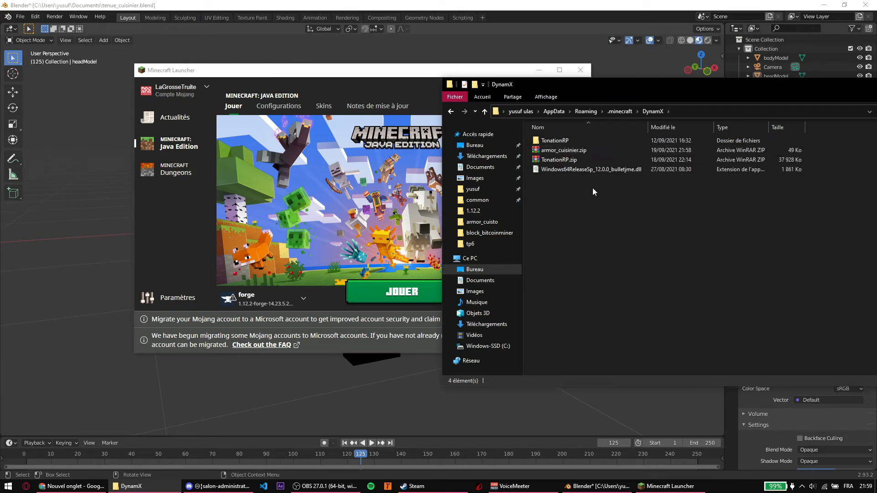
# Launch Minecraft 1.12.2 with the forge profile and enter a world
pyautogui.click(373, 298)
pyautogui.click(673, 280)
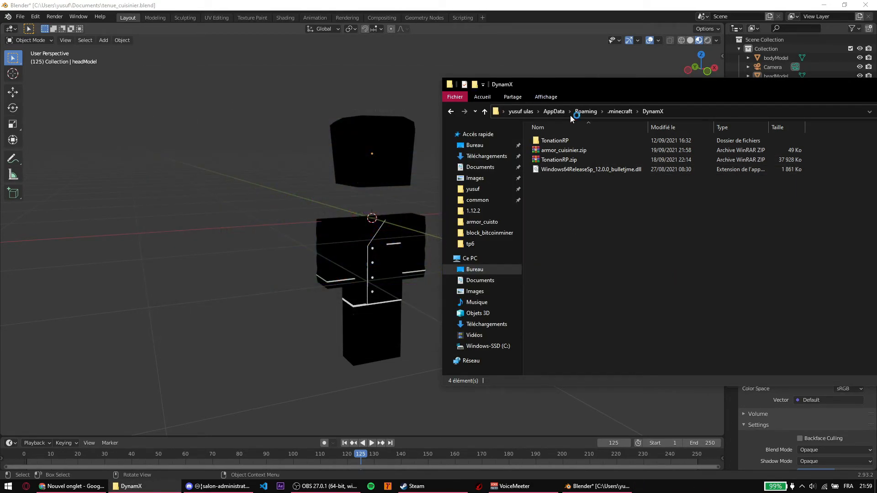
pyautogui.click(865, 5)
pyautogui.click(458, 264)
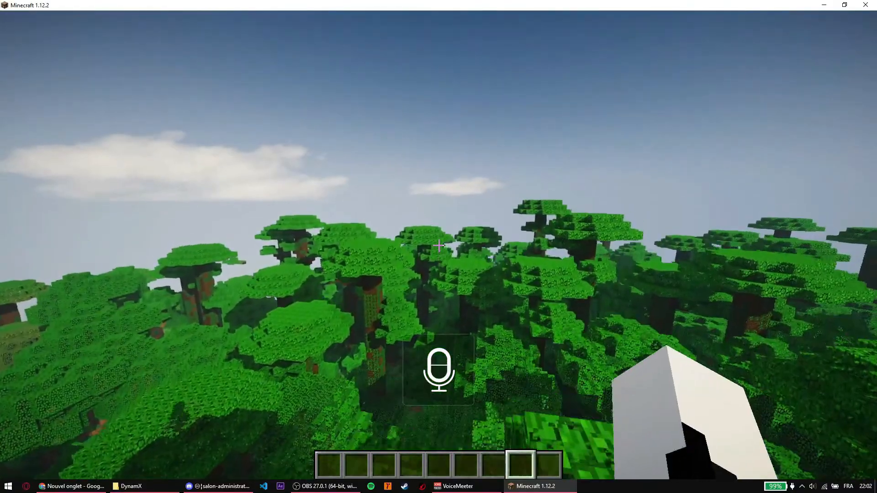
# Search the creative inventory for "cuisi" and put the armor_cuisinier head, body and legs pieces in the first three hotbar slots
pyautogui.press('e')
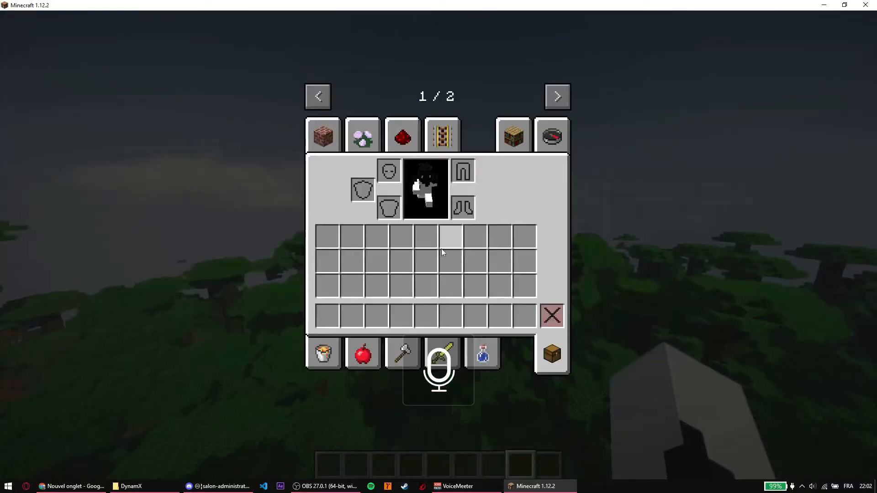
pyautogui.press('e')
pyautogui.press('e')
pyautogui.click(552, 136)
pyautogui.write('cuisi')
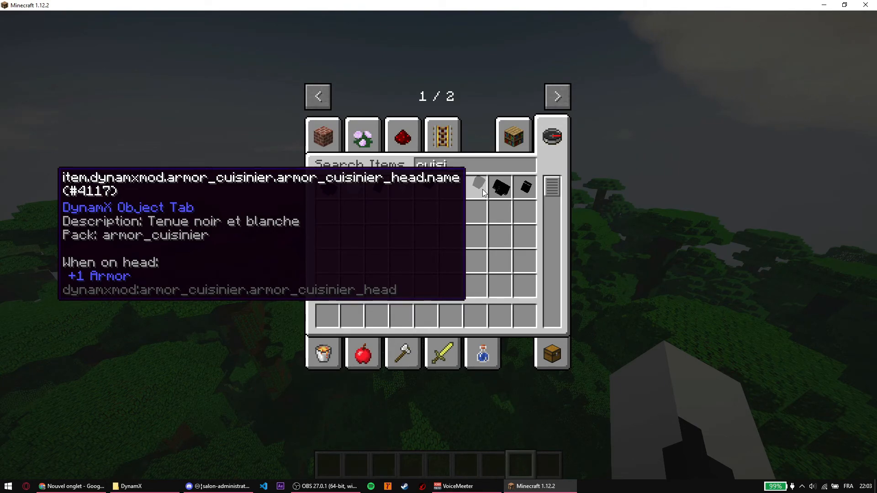
pyautogui.press('1')
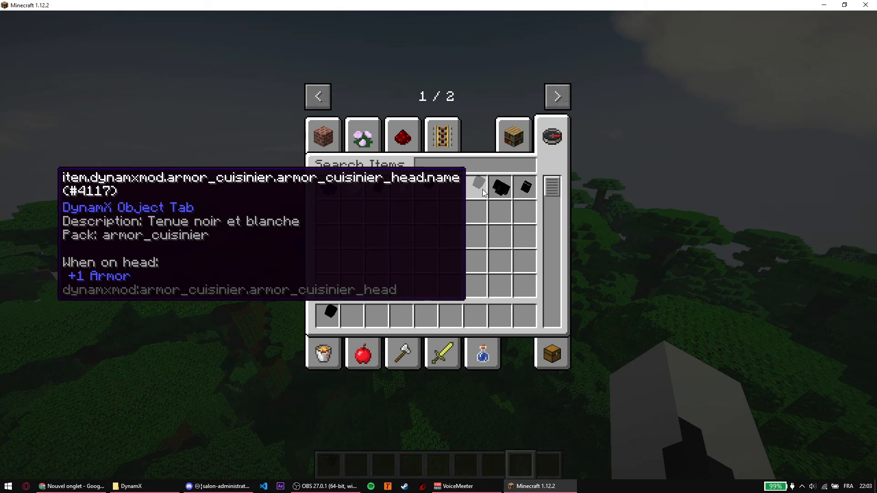
pyautogui.press('2')
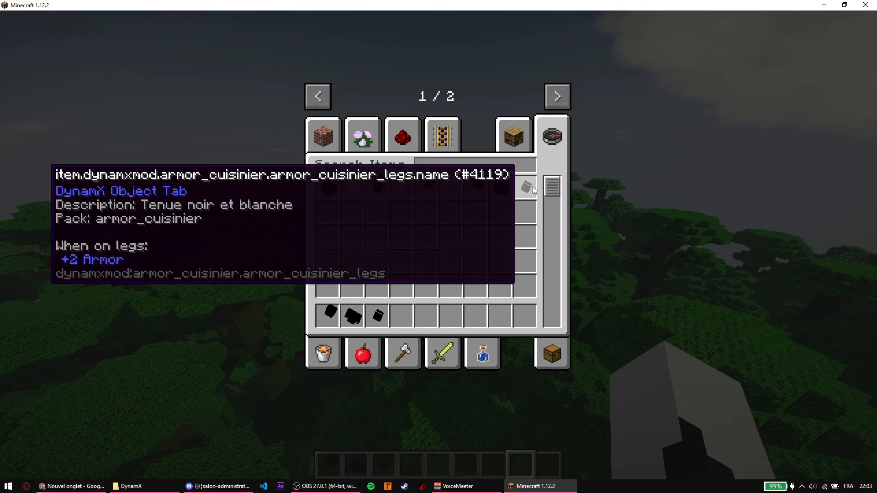
pyautogui.press('e')
# Equip the armor_cuisinier head, body and legs pieces from the hotbar on the character
pyautogui.scroll(-5, 439, 247)
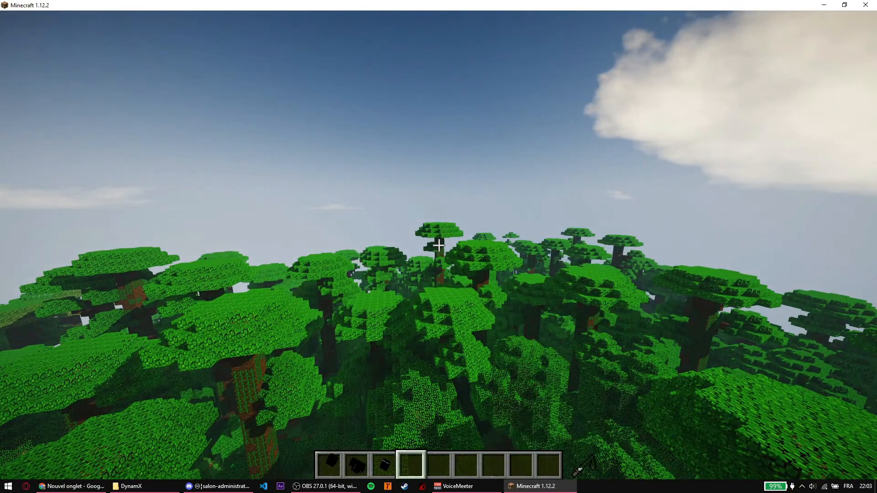
pyautogui.scroll(1, 438, 245)
pyautogui.rightClick(438, 245)
pyautogui.scroll(-1, 439, 245)
# Examine the worn cook outfit from the front in third-person view while moving and sneaking, and pause the game
pyautogui.press('F5')
pyautogui.press('F5')
pyautogui.press('s')
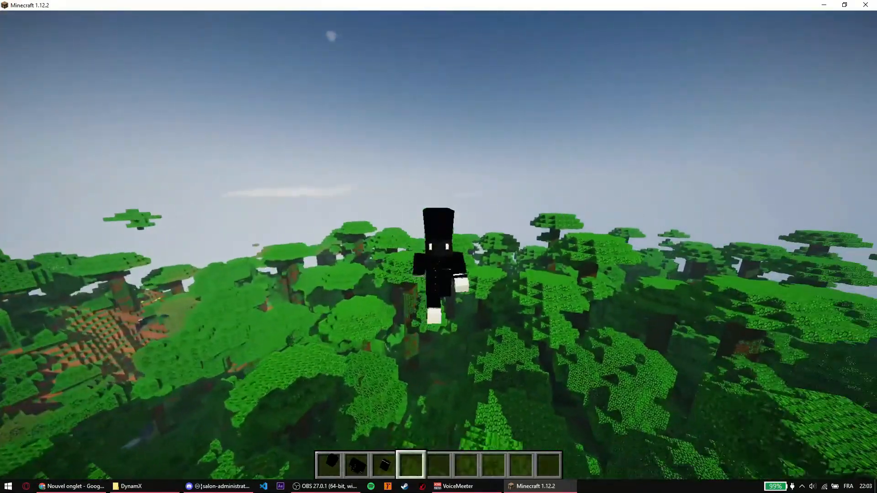
pyautogui.press('shift')
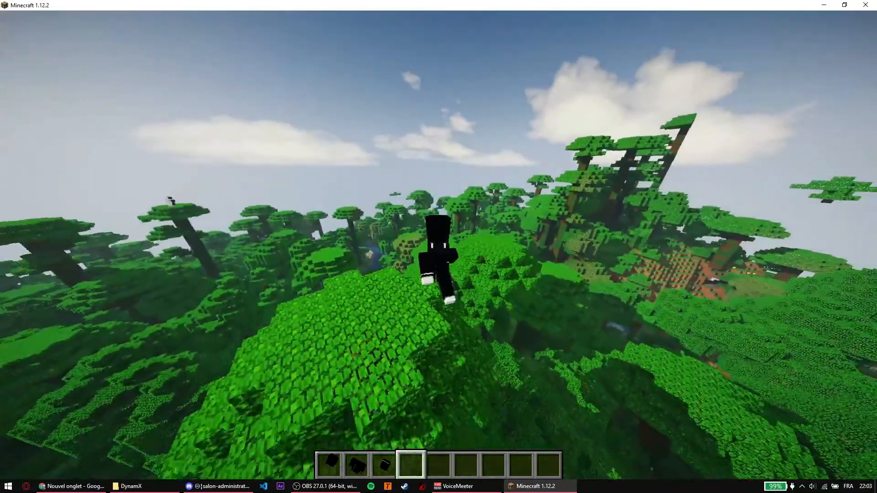
pyautogui.press('Escape')
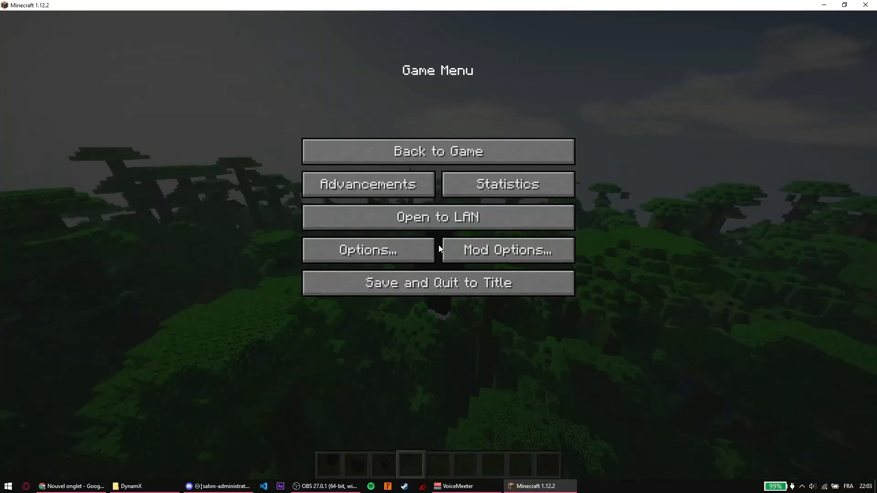
# Turn on the jacket, both sleeves, both pants legs and hat in the skin customization, and check the outfit on the moving character
pyautogui.click(394, 249)
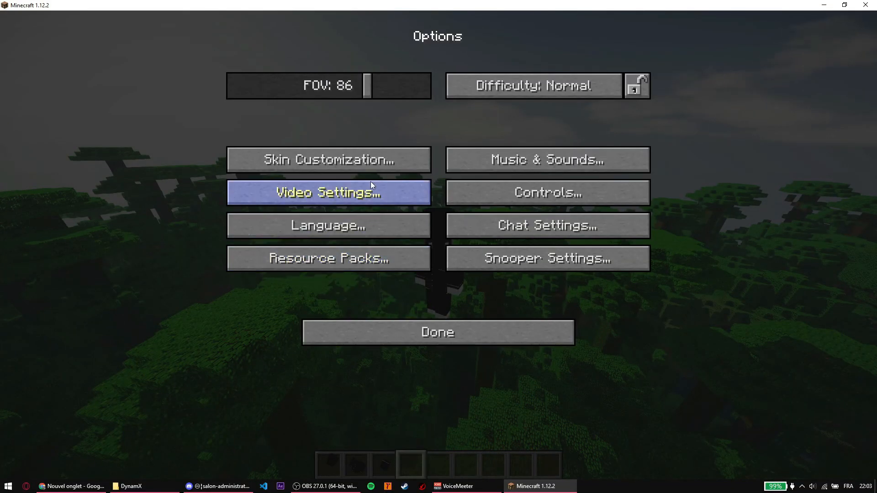
pyautogui.click(340, 161)
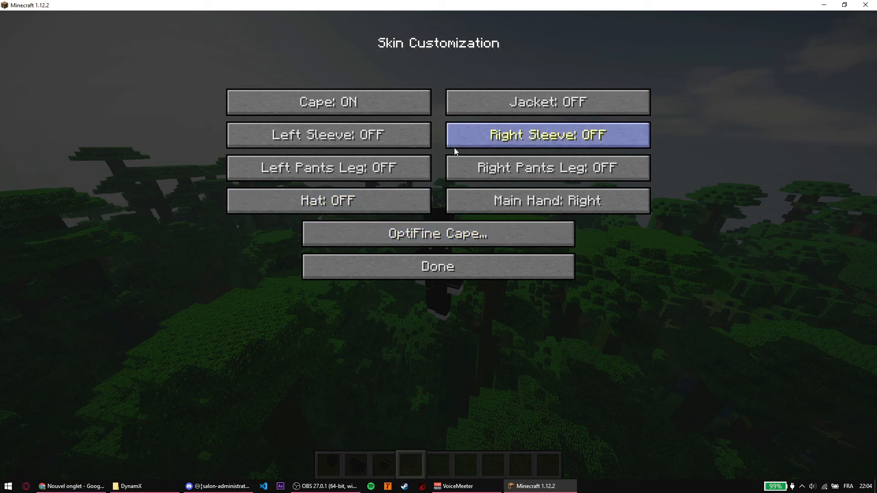
pyautogui.click(366, 136)
pyautogui.click(372, 169)
pyautogui.click(365, 194)
pyautogui.click(521, 169)
pyautogui.click(520, 135)
pyautogui.click(521, 102)
pyautogui.press('Escape')
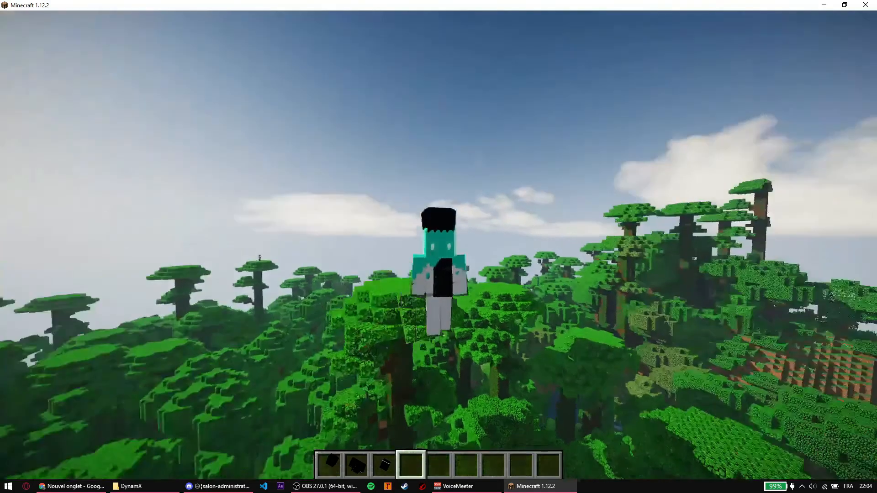
pyautogui.press('z')
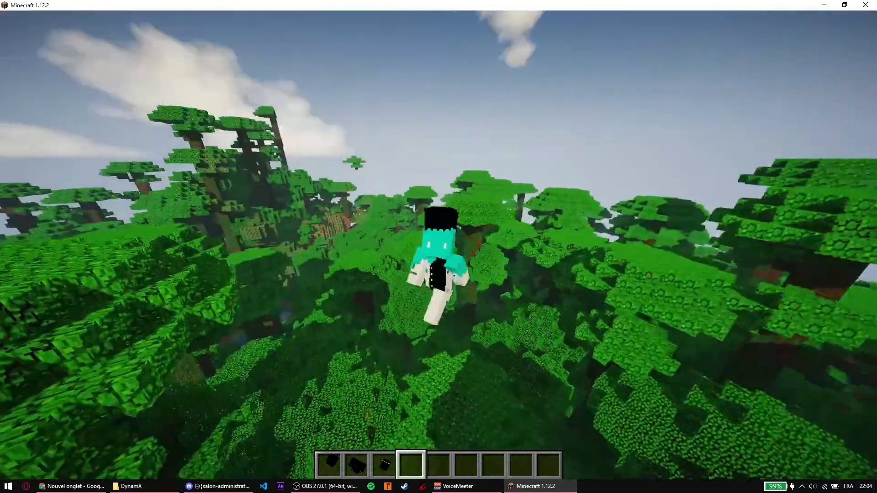
pyautogui.press('Escape')
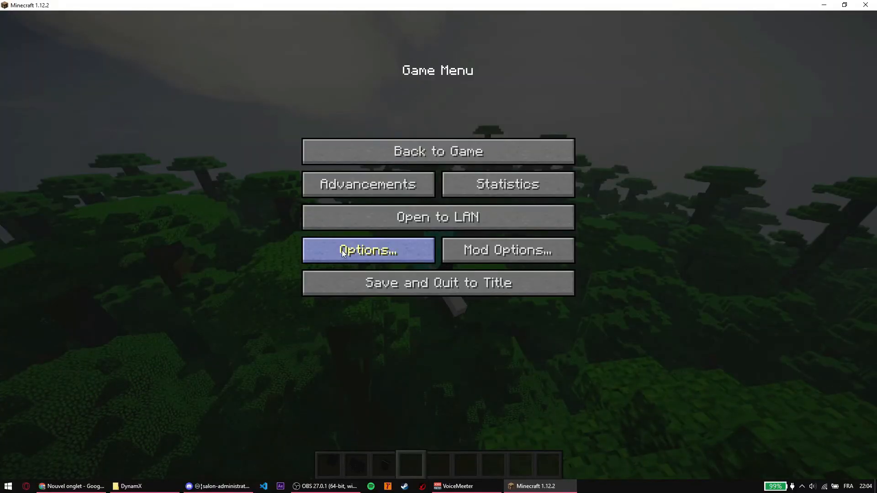
# Turn off the jacket, sleeves, pants legs and hat skin layers, and check the cook outfit on the character in third-person view
pyautogui.click(361, 251)
pyautogui.click(369, 193)
pyautogui.click(457, 347)
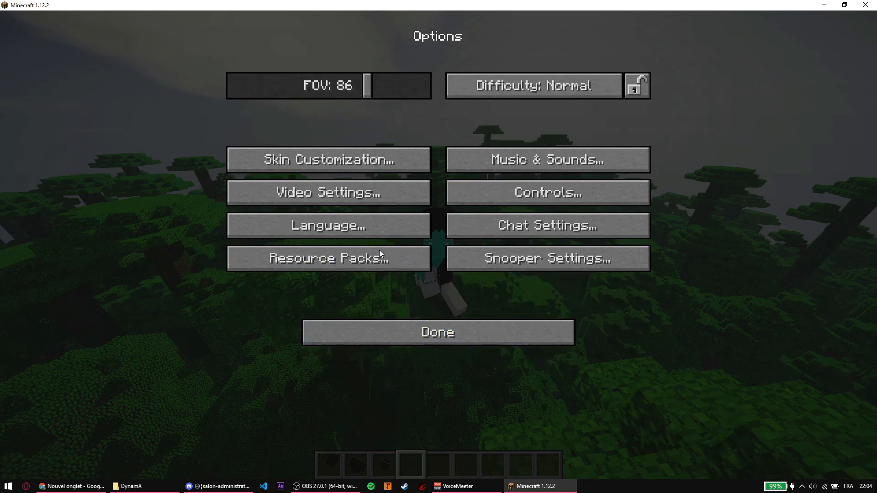
pyautogui.click(343, 165)
pyautogui.click(376, 174)
pyautogui.click(328, 136)
pyautogui.click(357, 201)
pyautogui.click(512, 168)
pyautogui.click(513, 142)
pyautogui.click(508, 104)
pyautogui.press('Escape')
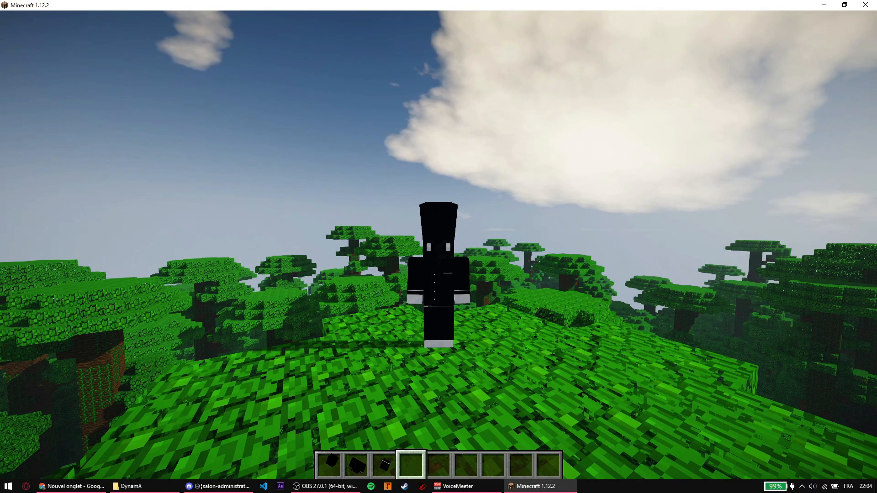
pyautogui.press('F5')
pyautogui.press('F5')
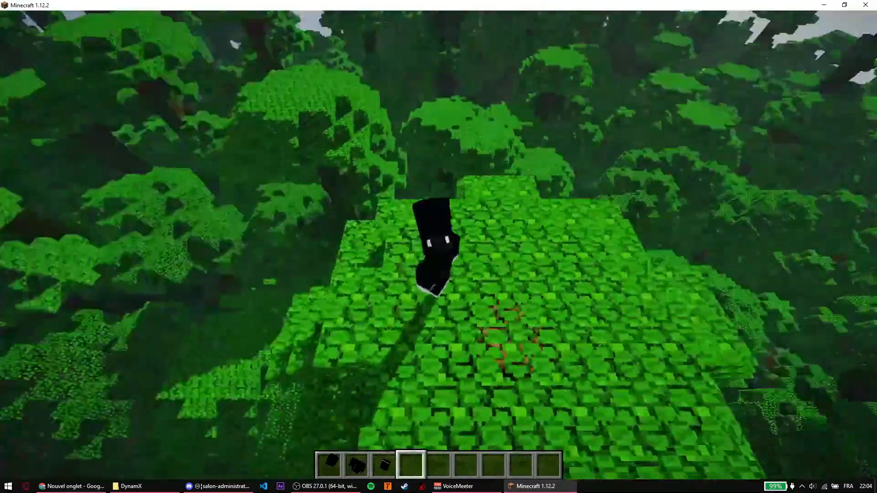